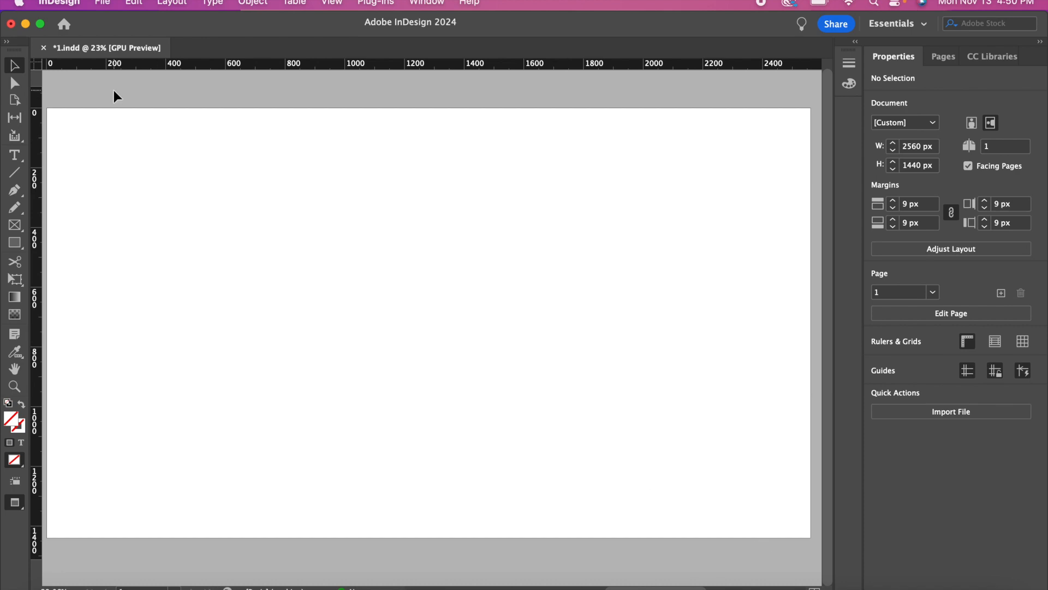
- Place Brown Background.jpg so it covers the whole 2560 × 1440 px page
click(102, 2)
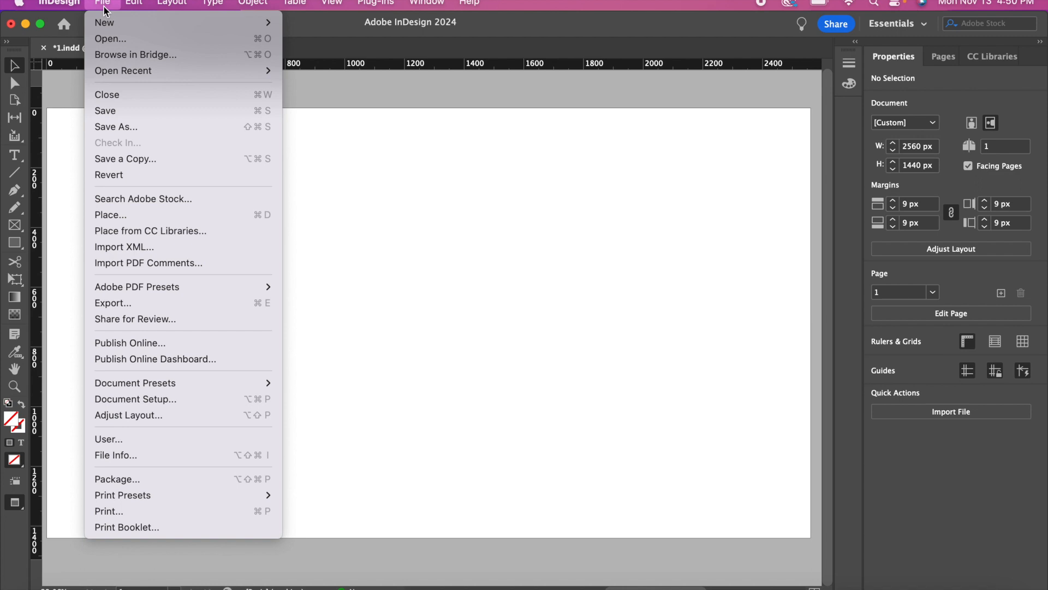
click(124, 216)
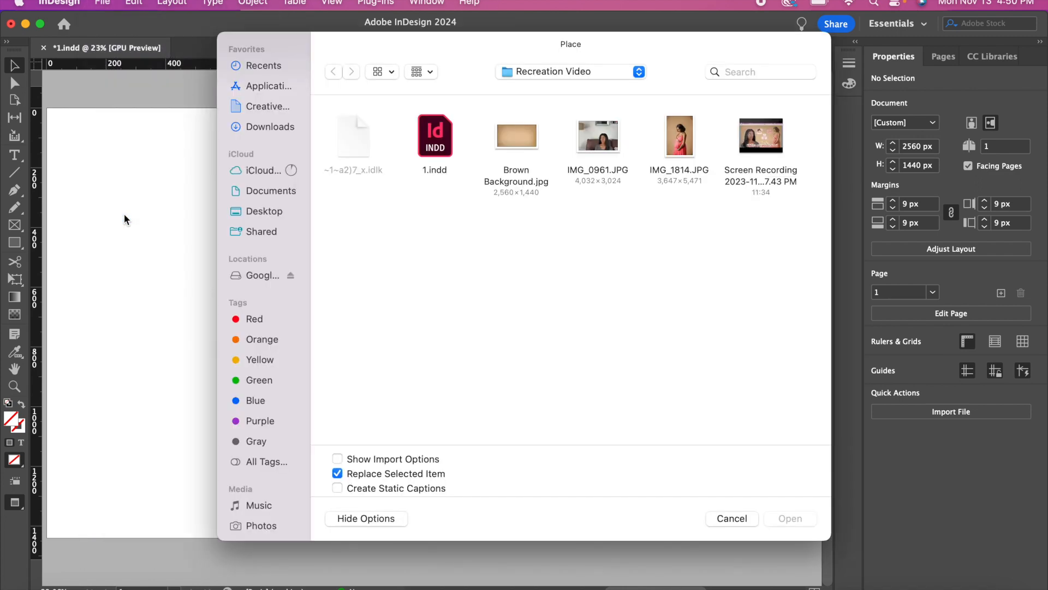
double_click(516, 139)
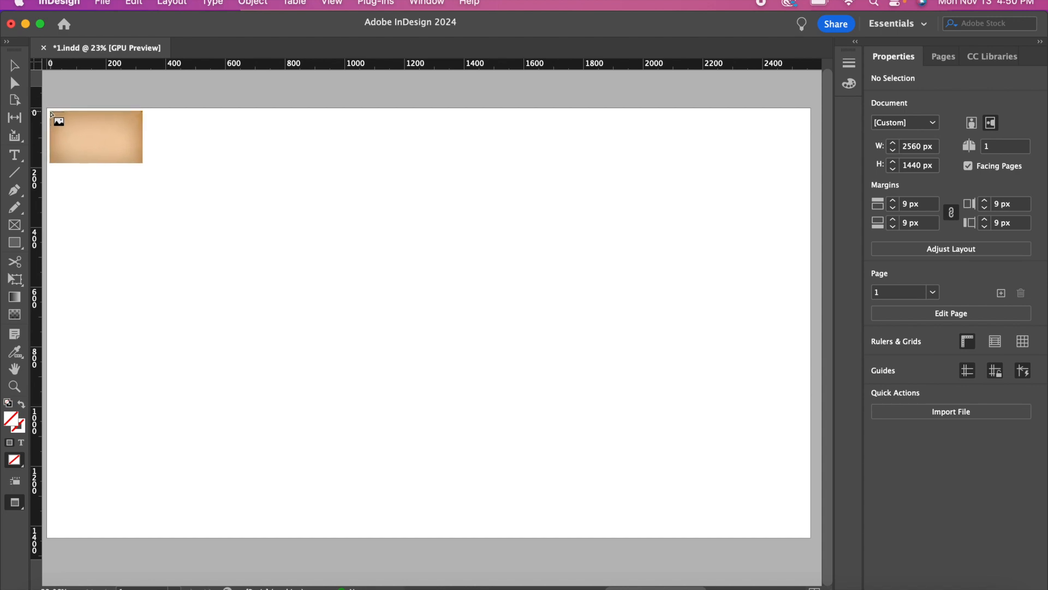
drag(50, 111, 808, 543)
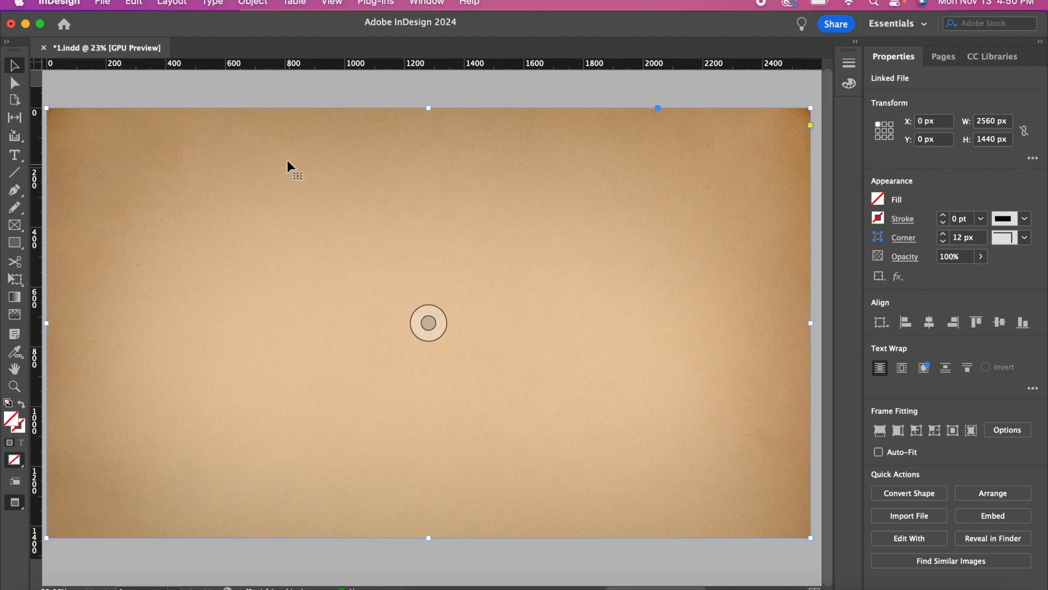
click(238, 81)
- Draw a full-height rectangle about 808 px wide along the page's right edge and place IMG_1814.JPG inside it
click(14, 242)
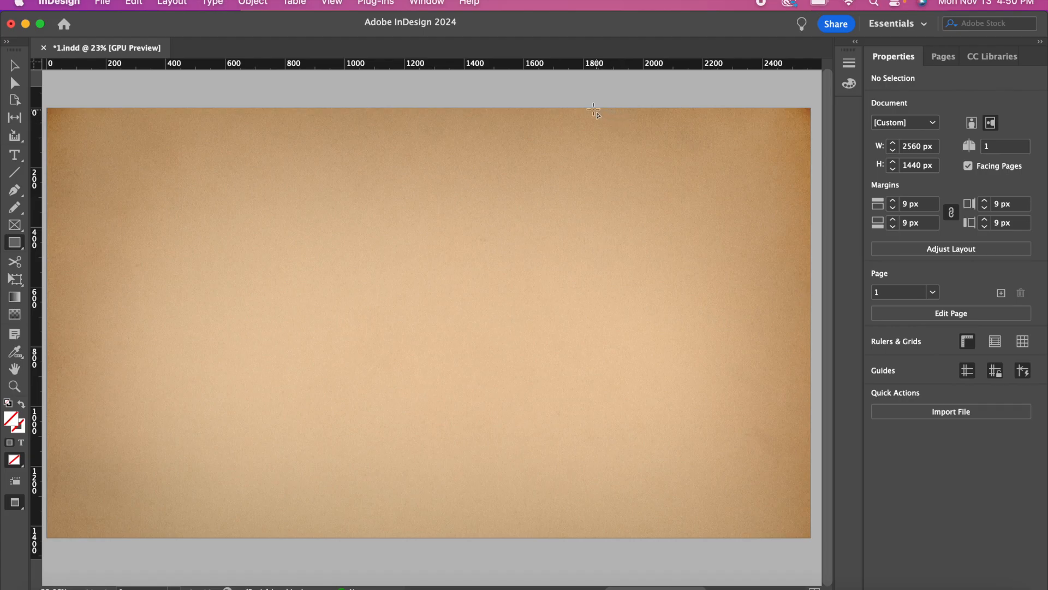
mouse_move(570, 109)
mouse_down()
mouse_move(714, 362)
mouse_move(779, 457)
mouse_move(820, 494)
mouse_move(796, 548)
mouse_move(763, 540)
mouse_up()
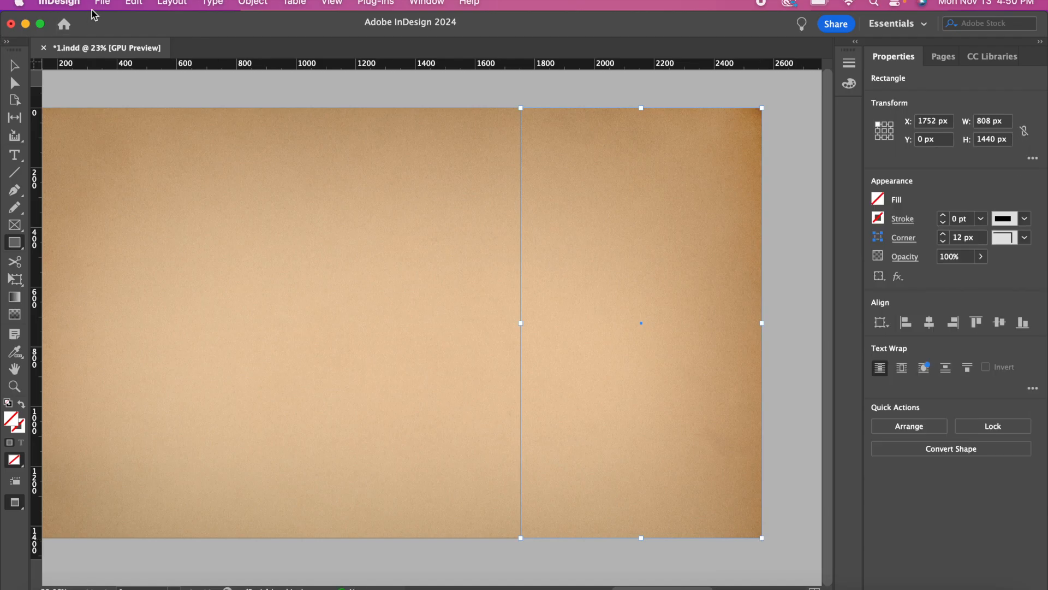
click(101, 3)
click(115, 215)
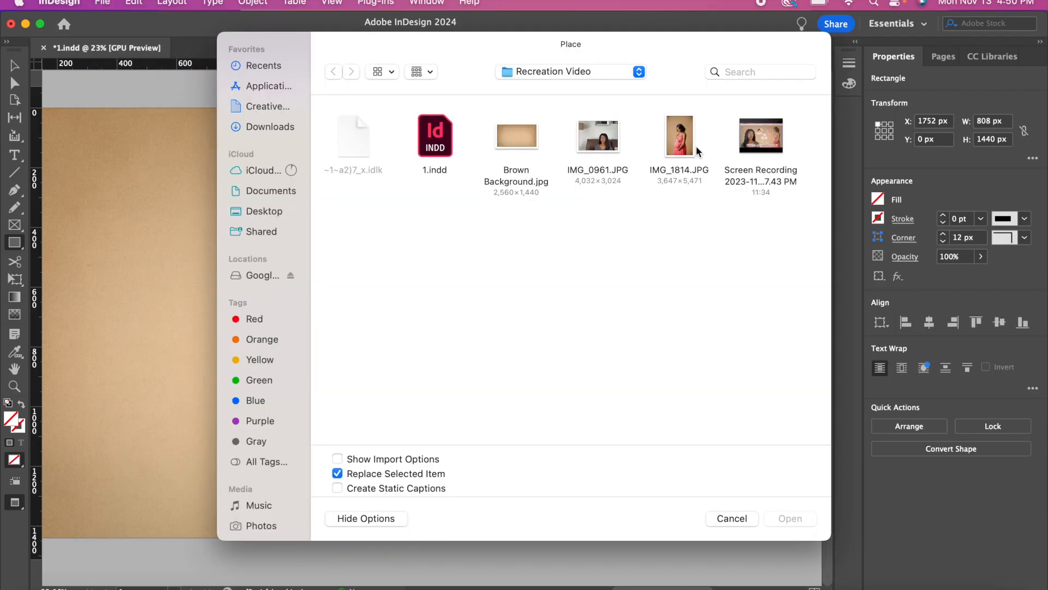
click(687, 143)
click(807, 518)
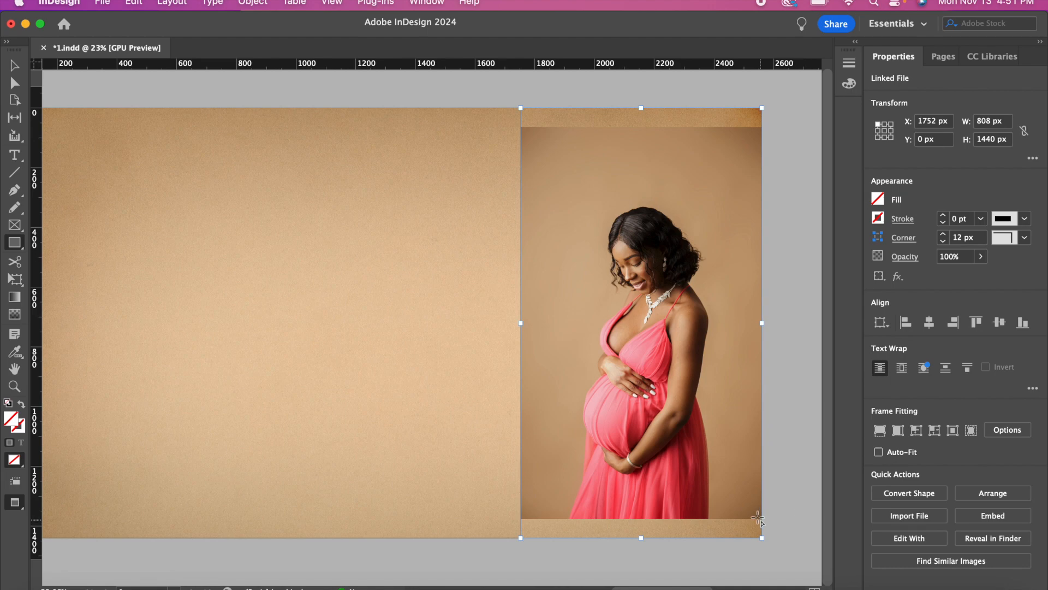
- Fit the portrait proportionally so it fills its frame completely
right_click(684, 323)
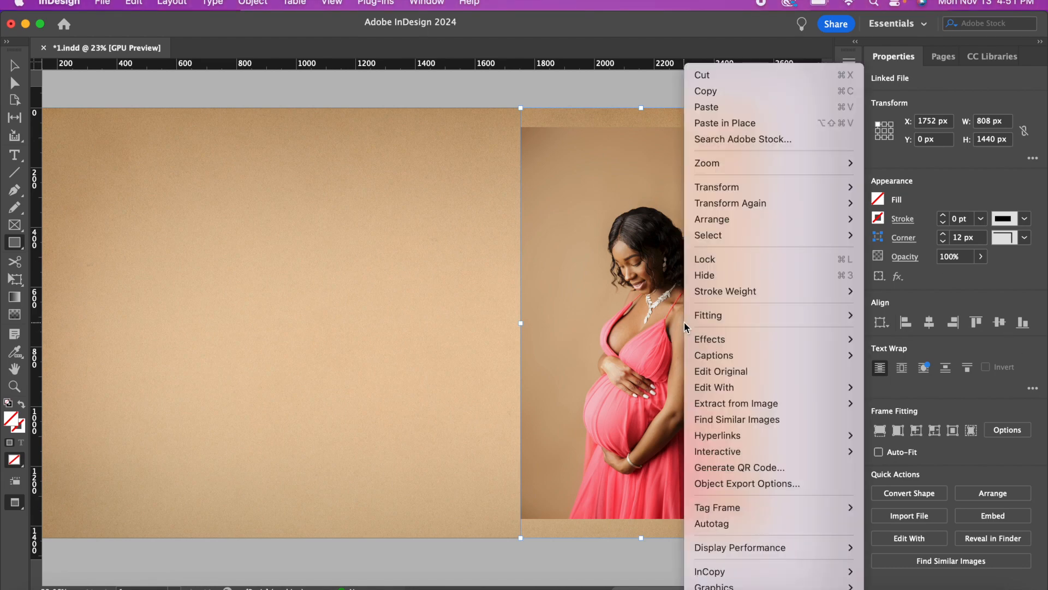
mouse_move(705, 317)
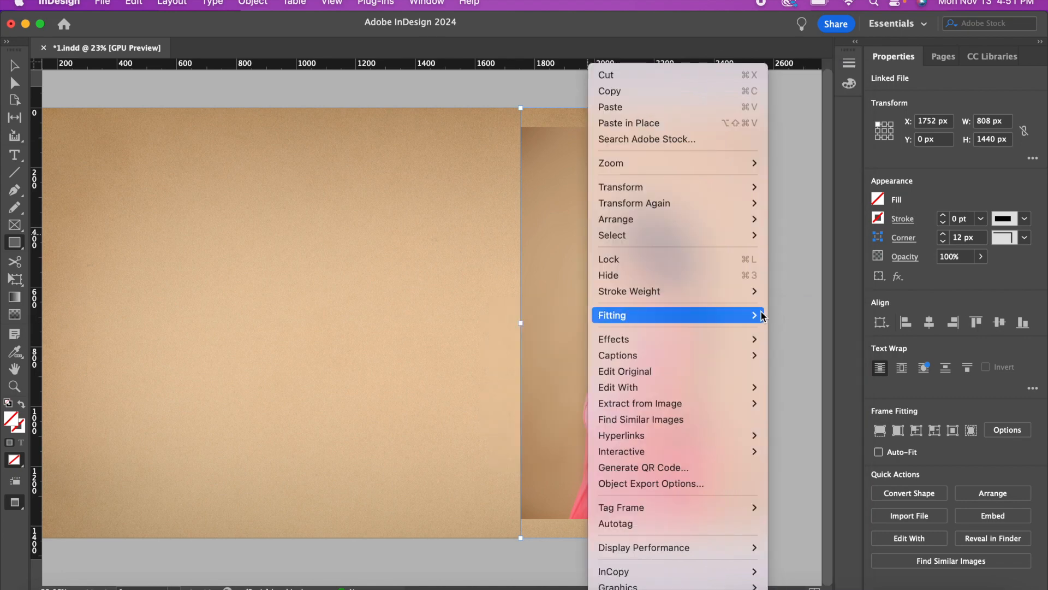
mouse_move(764, 316)
click(784, 319)
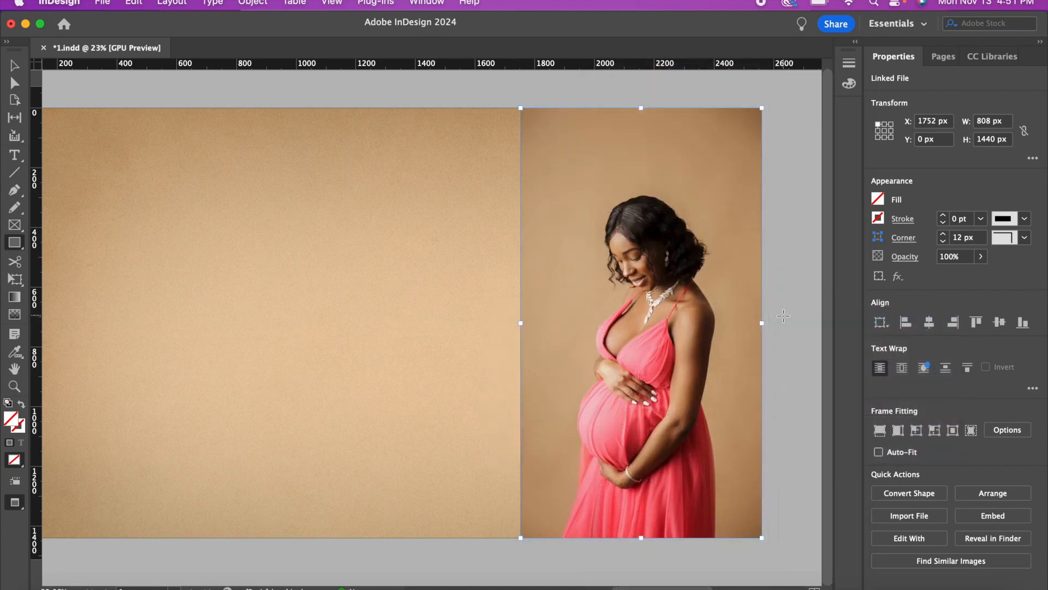
- Enlarge the portrait inside its frame to about 1136 × 1704 px and shift it right to reposition the woman
click(15, 69)
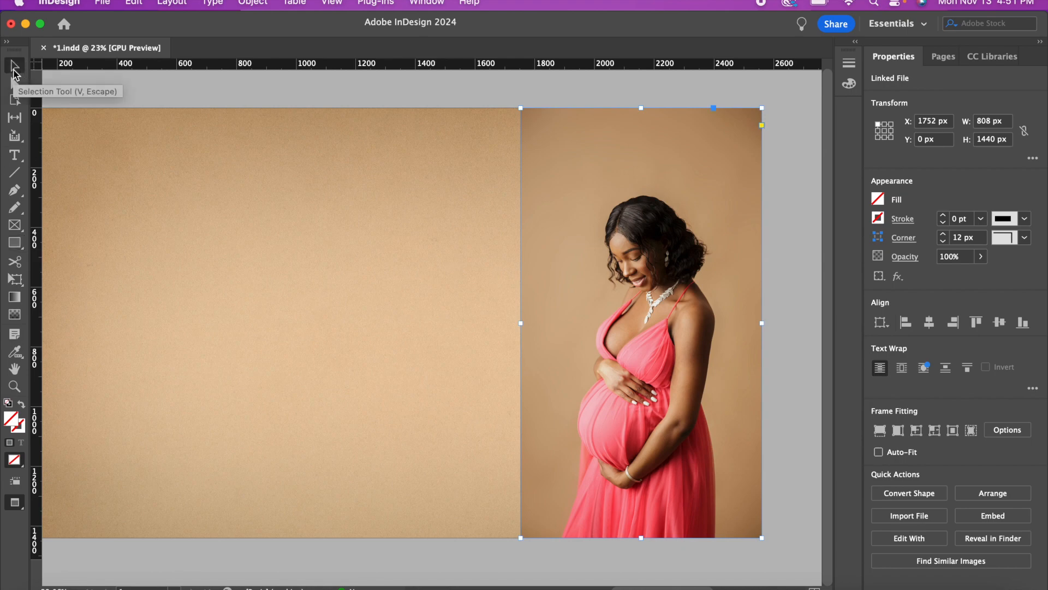
double_click(589, 183)
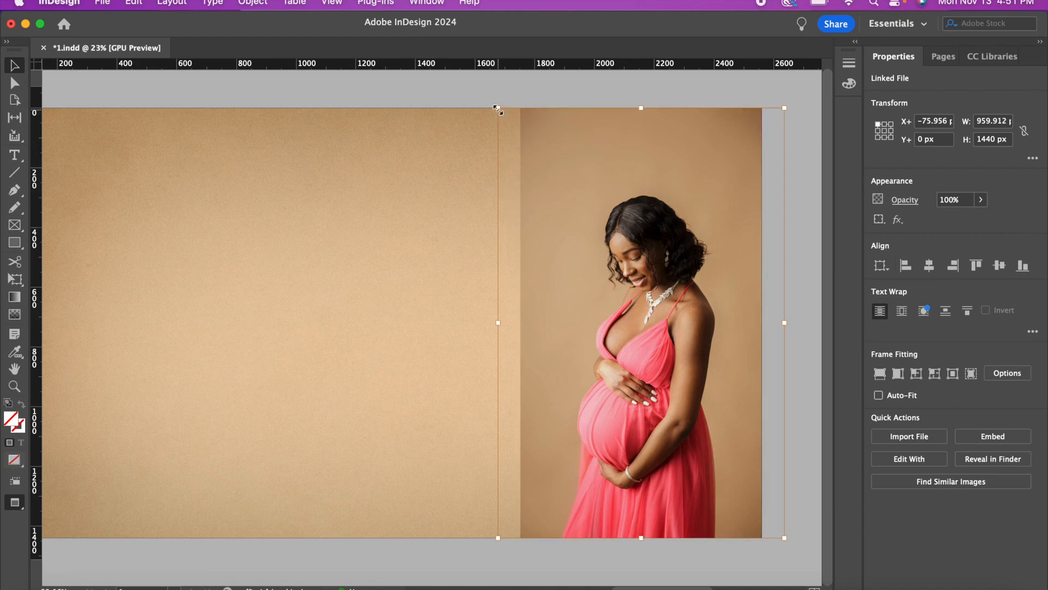
drag(498, 109, 447, 61)
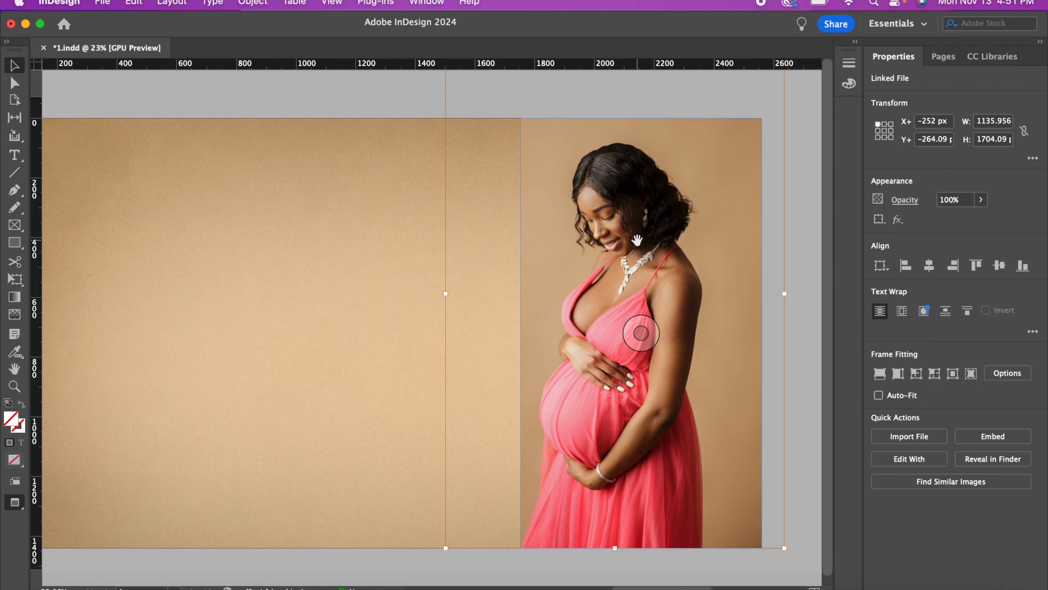
drag(620, 269, 656, 267)
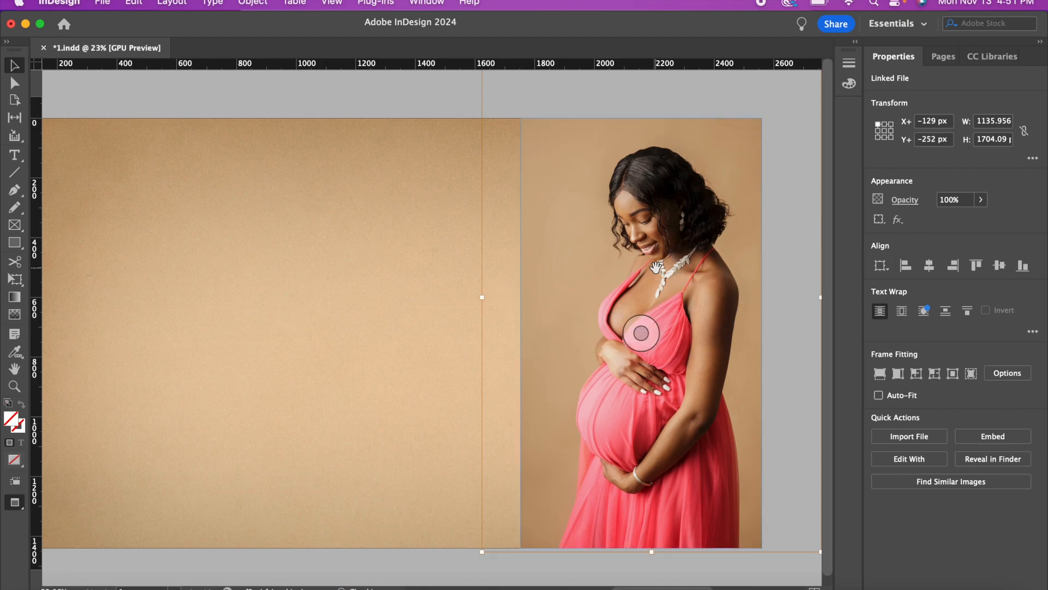
click(398, 104)
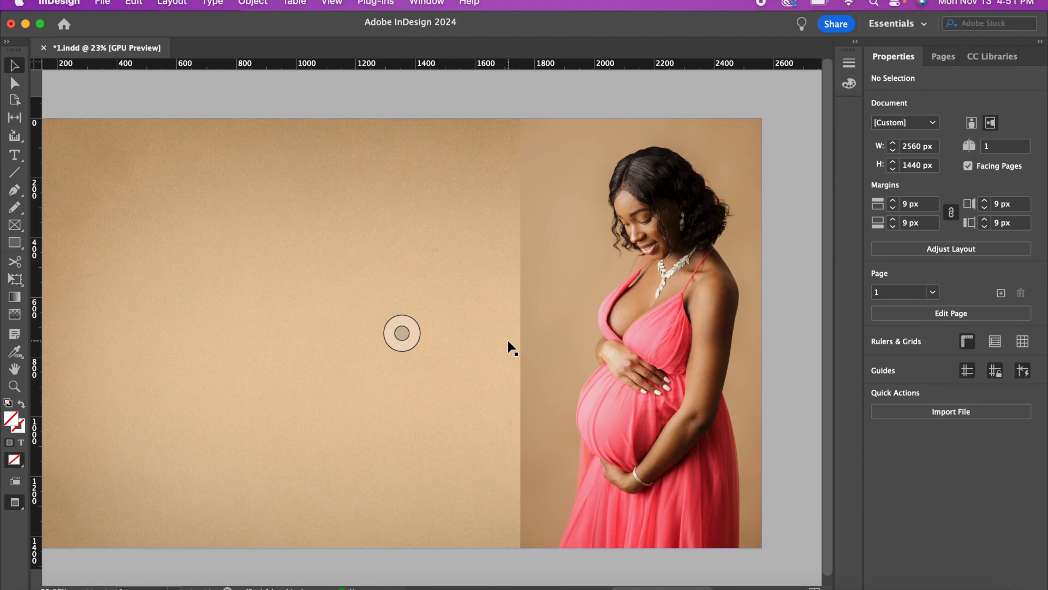
- Apply a horizontal gradient feather to the portrait frame, fading its left edge into the brown background
click(14, 315)
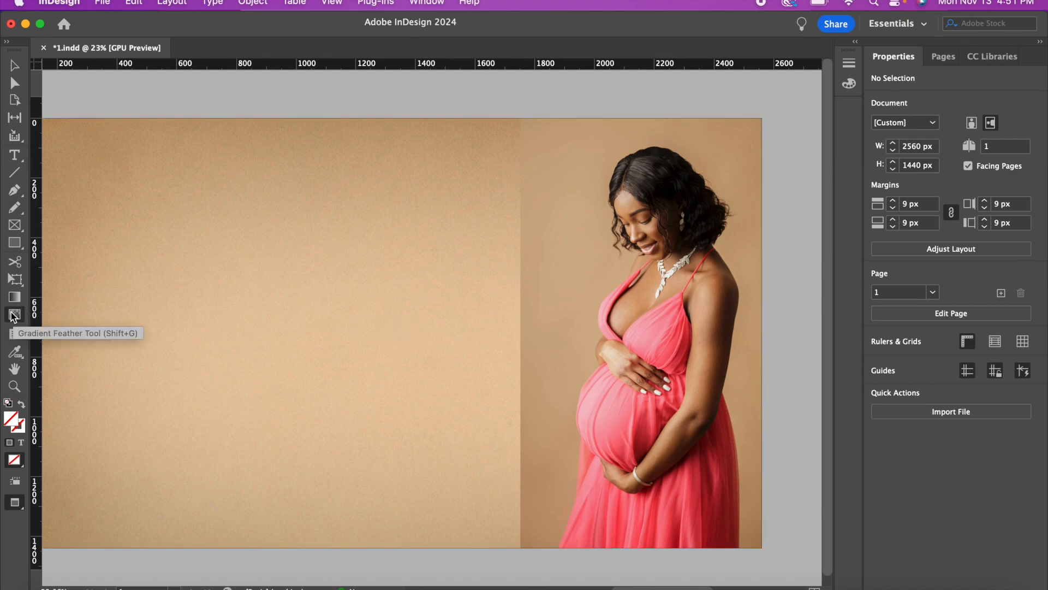
click(571, 326)
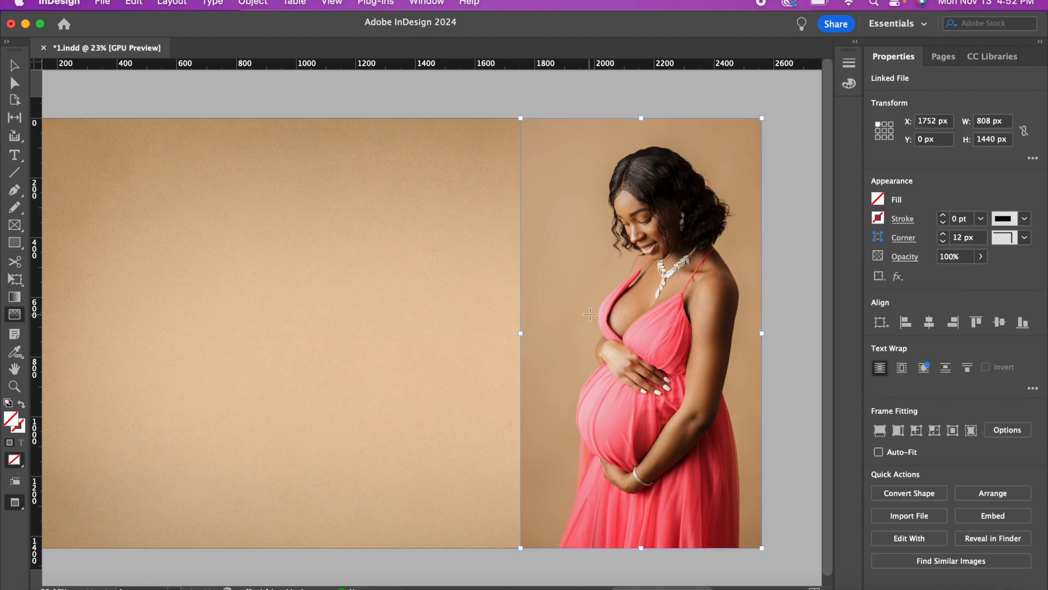
drag(596, 316, 529, 315)
click(15, 65)
click(91, 107)
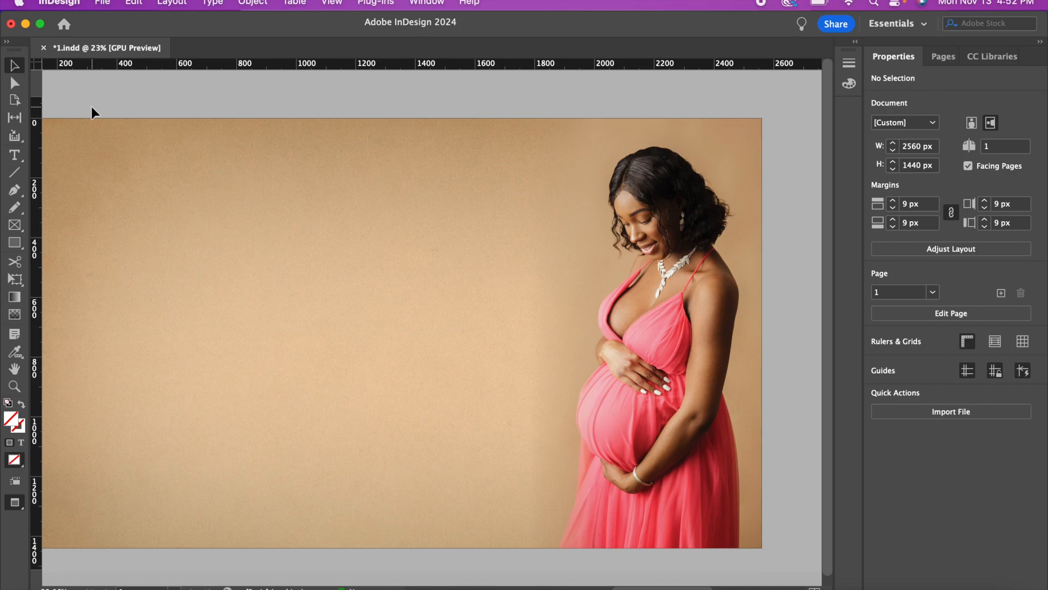
- Set the portrait frame's opacity to 45%
click(641, 332)
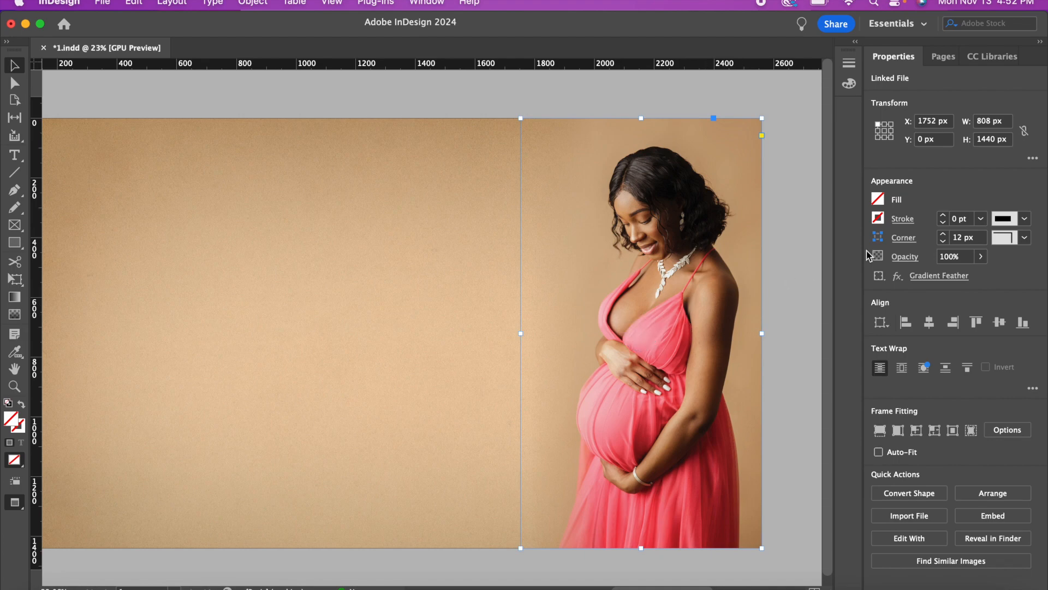
click(981, 257)
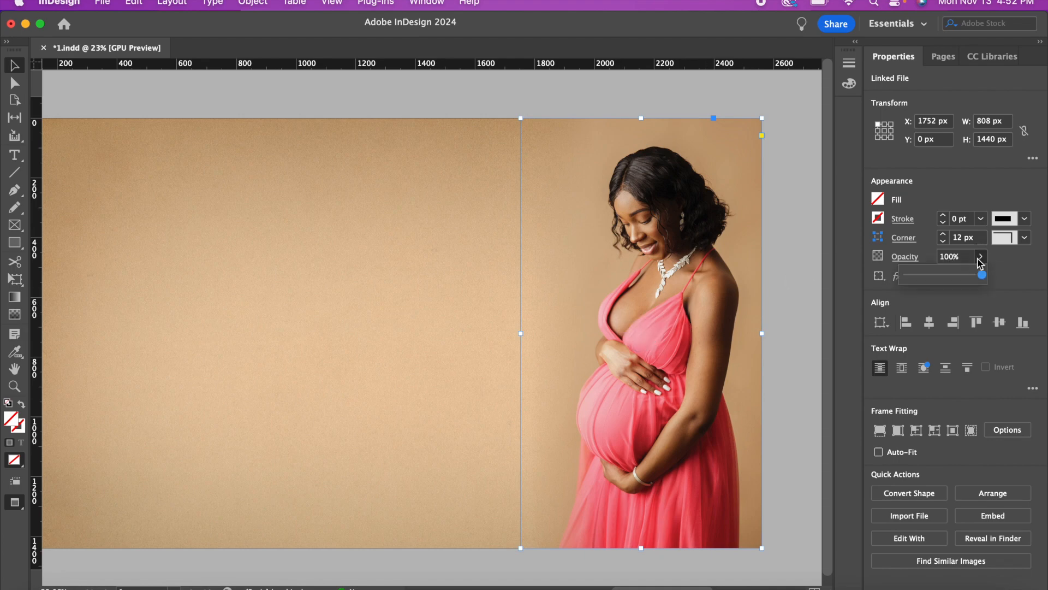
click(950, 258)
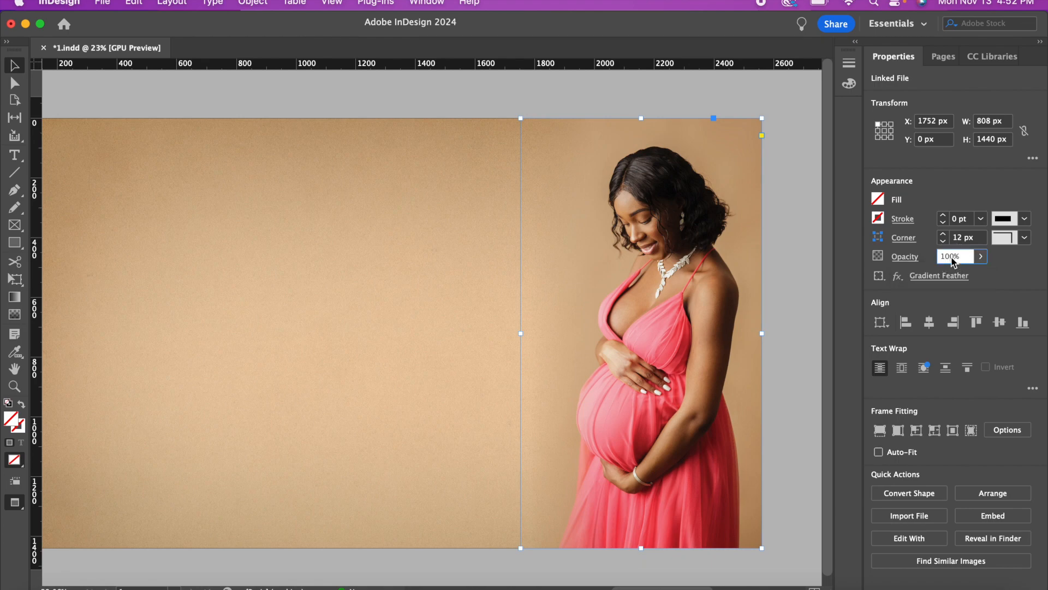
key(BackSpace)
key(BackSpace)
key(BackSpace)
text(45)
key(Return)
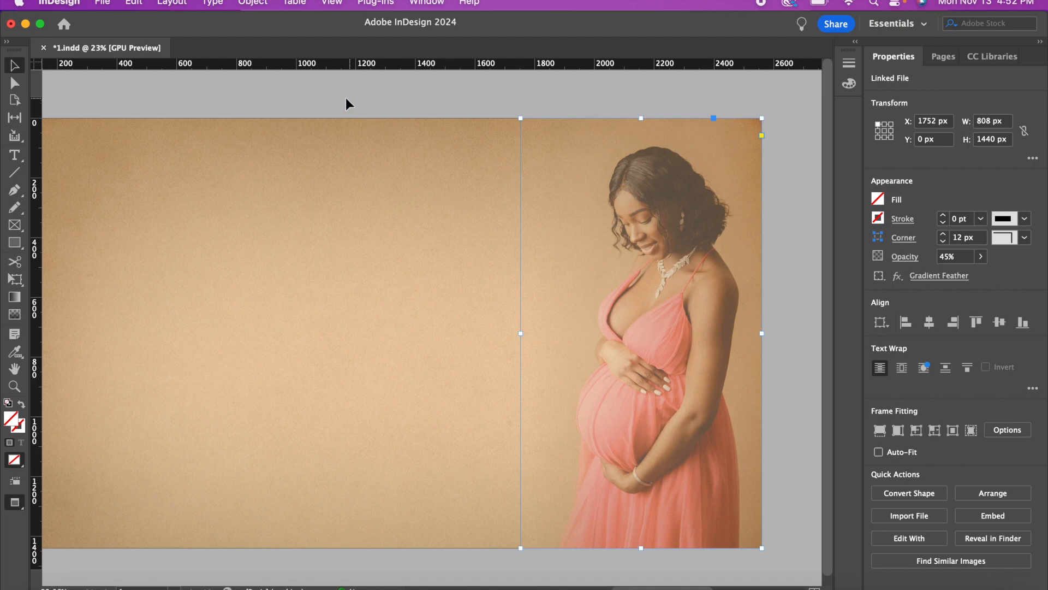
click(346, 99)
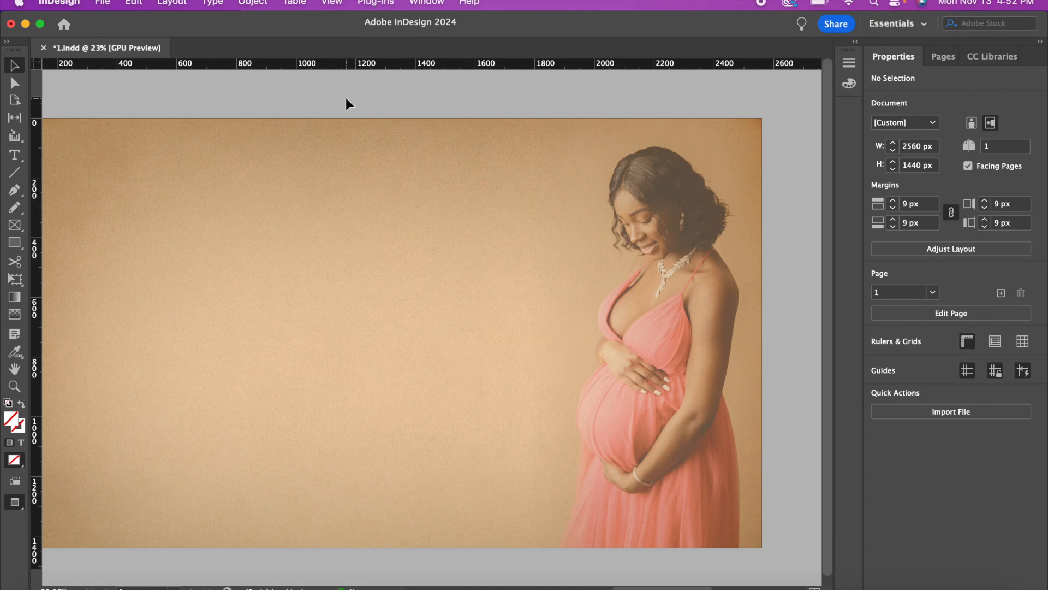
- Export the page as a high-quality 300 ppi RGB JPEG named background in the Recreation Video folder
click(106, 4)
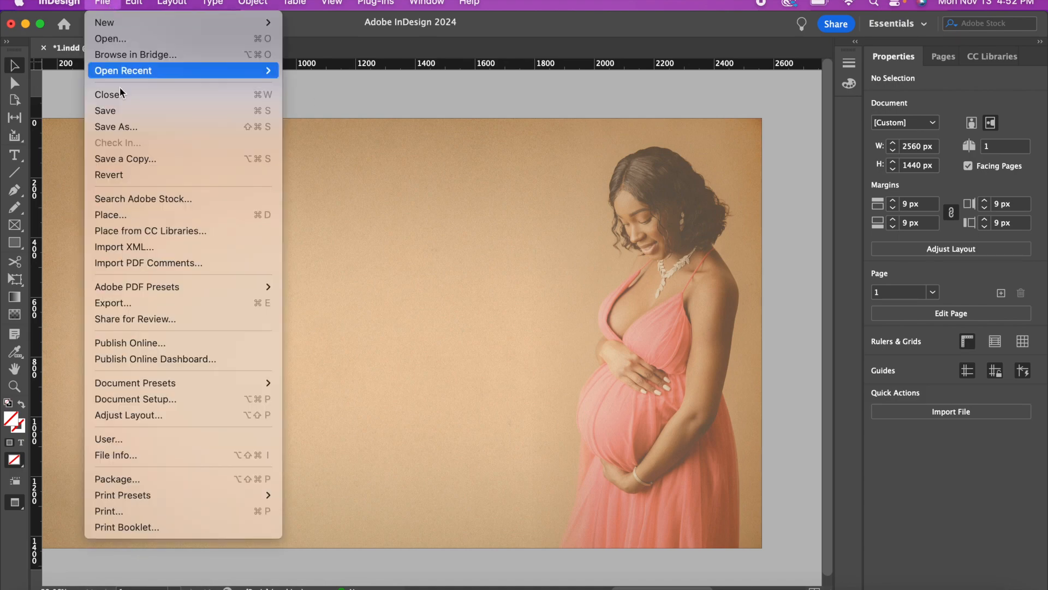
click(145, 303)
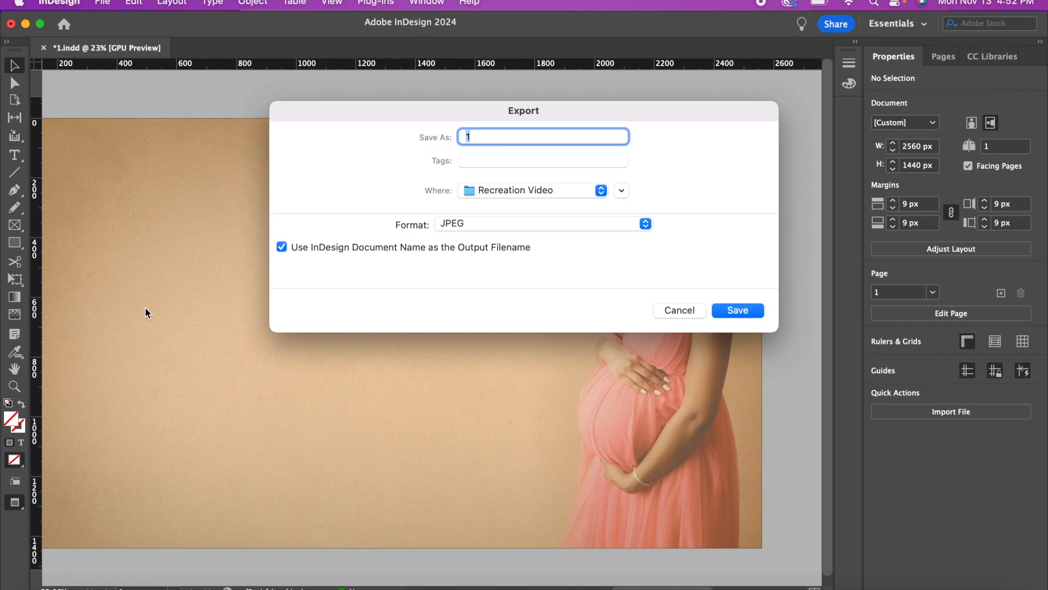
text(background)
click(737, 310)
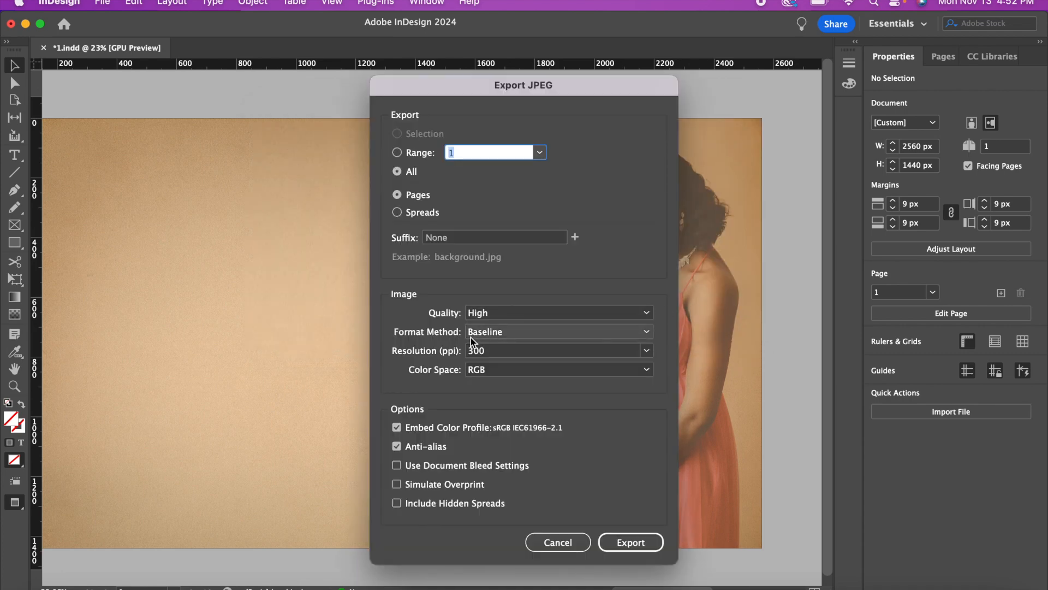
click(638, 550)
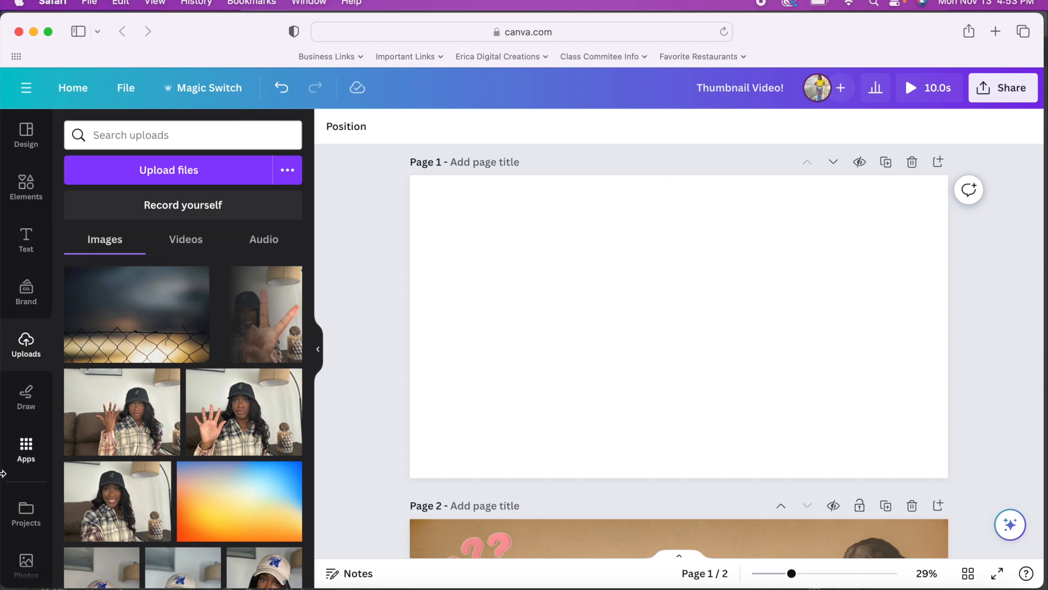
- Switch to the Canva thumbnail design and upload background.jpg and IMG_0961.JPG from the Recreation Video folder
click(154, 185)
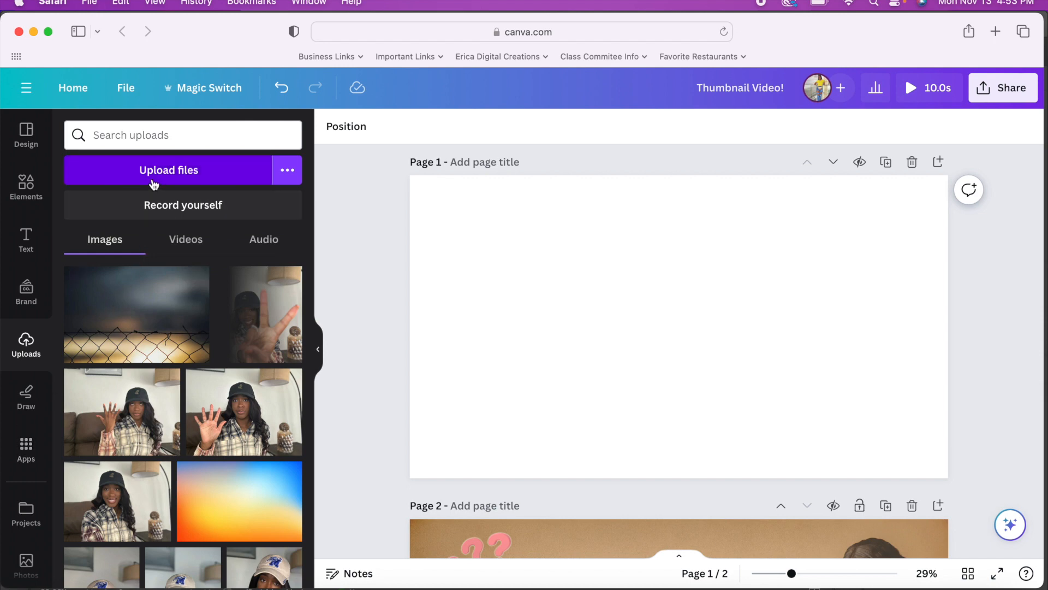
click(572, 183)
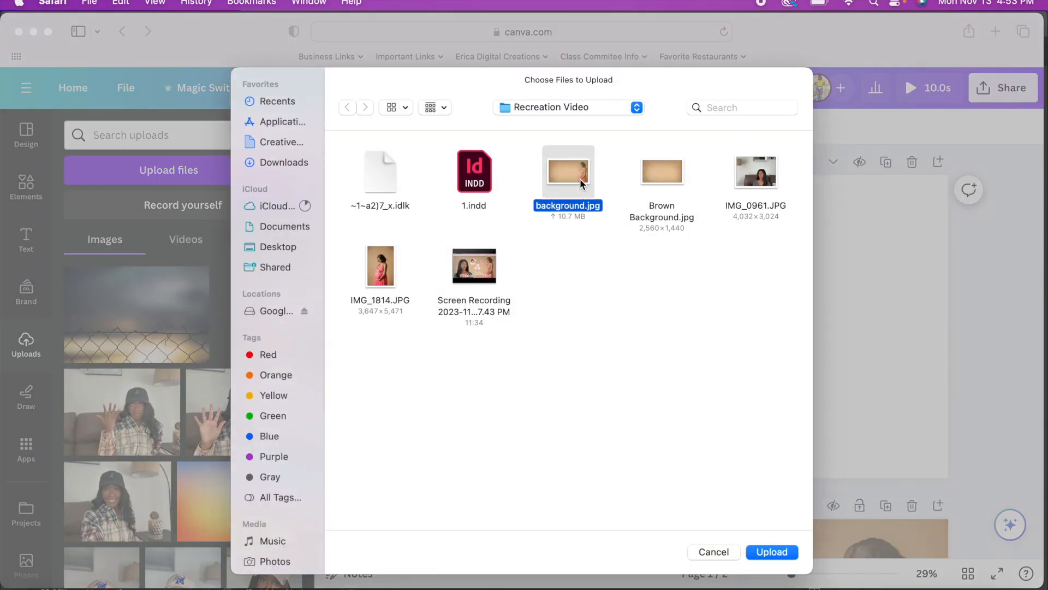
click(787, 550)
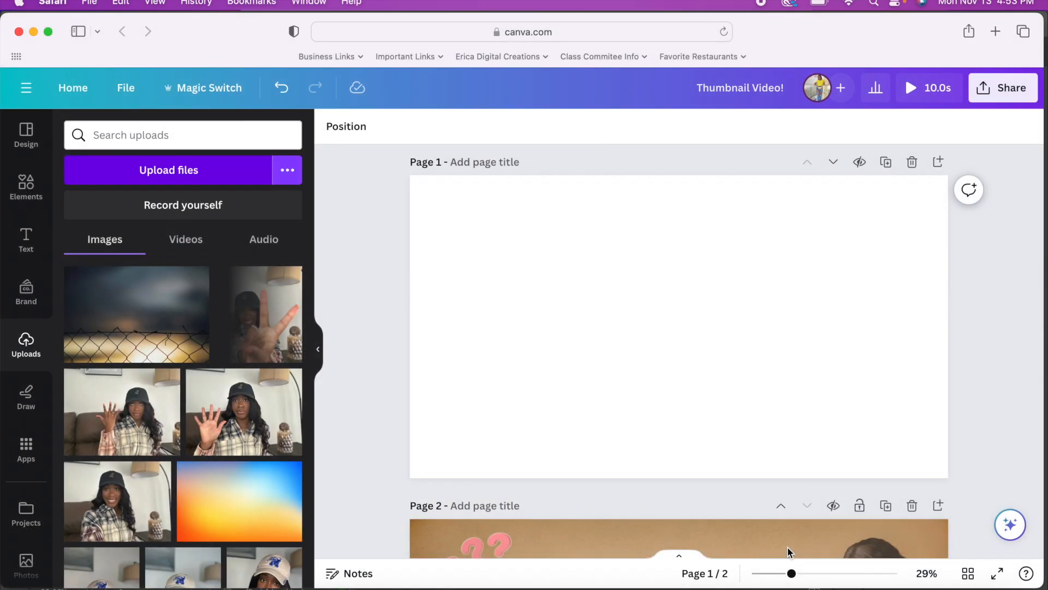
click(239, 174)
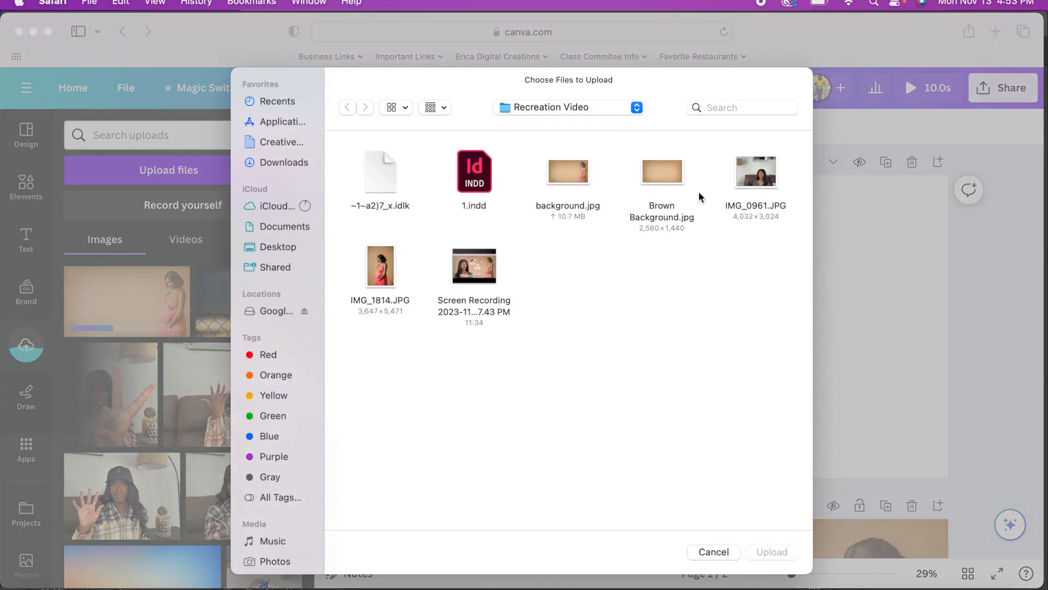
click(749, 175)
click(776, 551)
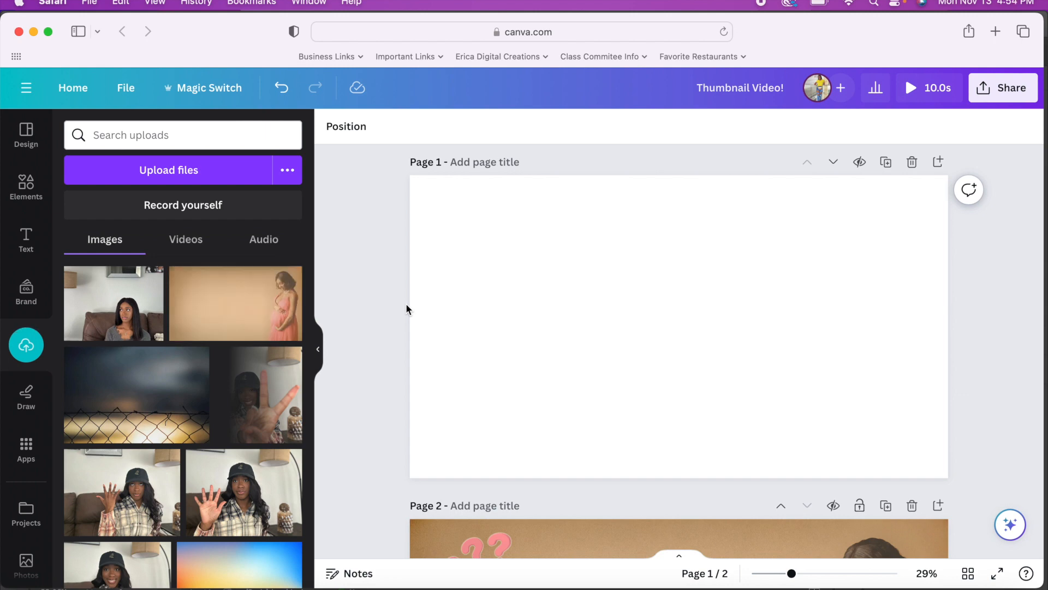
- Add the uploaded brown background image with the faded portrait to page 1 and enlarge it to fill the page
click(247, 309)
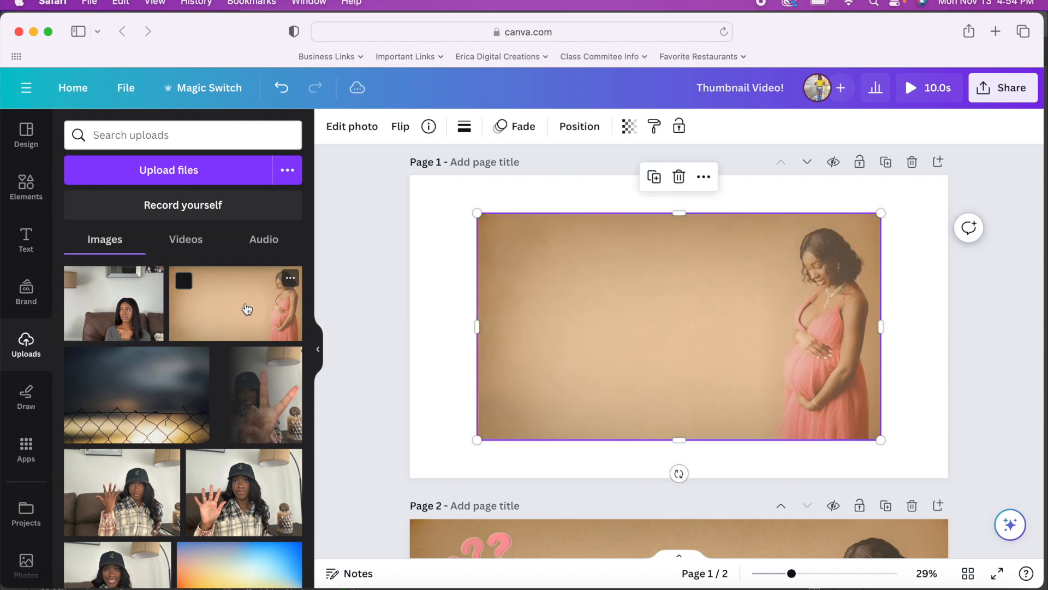
drag(476, 213, 410, 175)
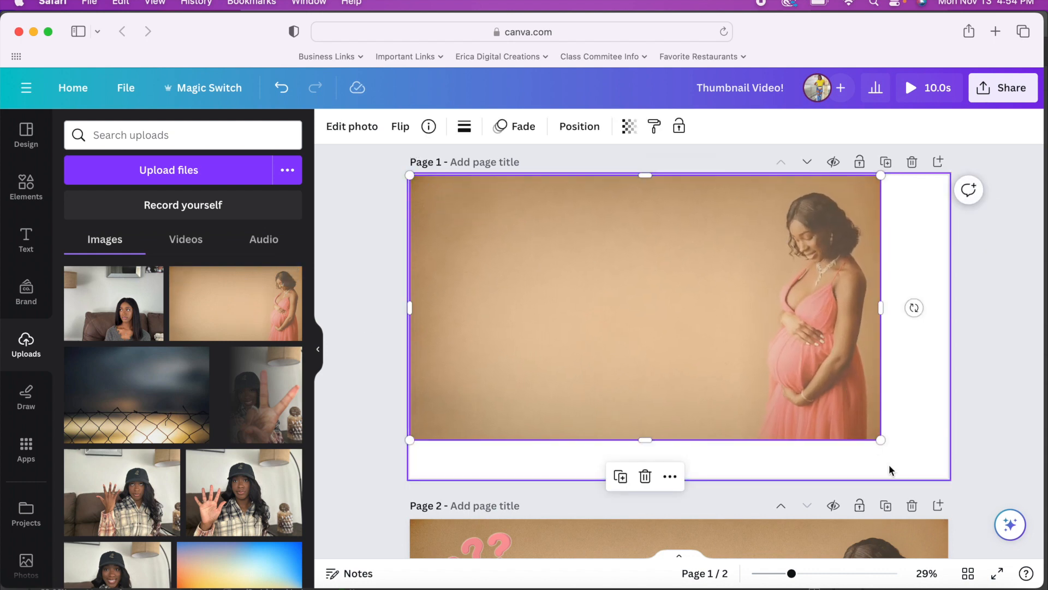
drag(880, 439, 942, 486)
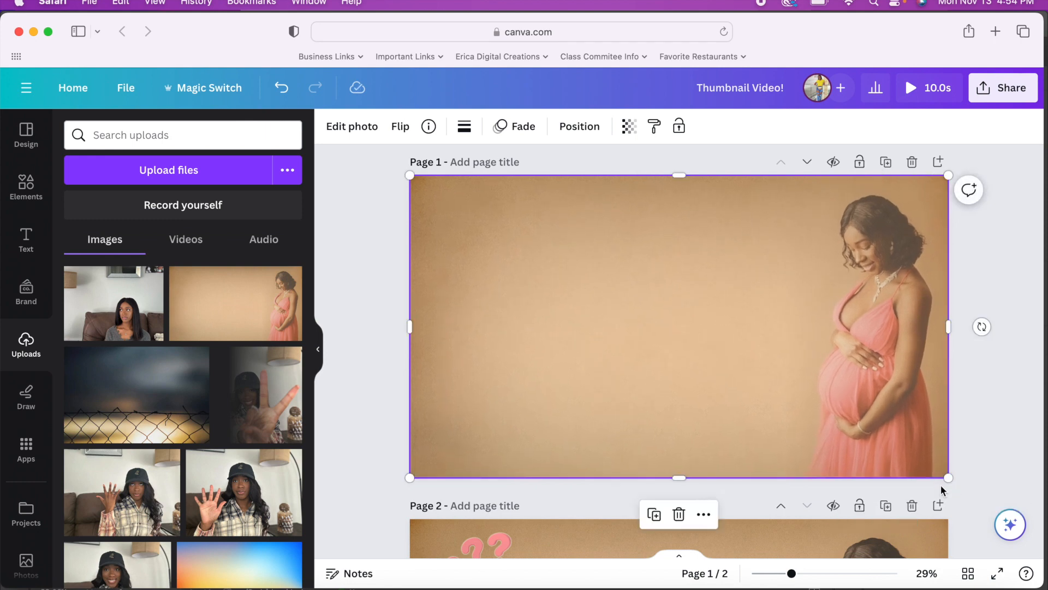
- Add the photo of the woman on the sofa to page 1 and crop it freeform closely around her
click(121, 303)
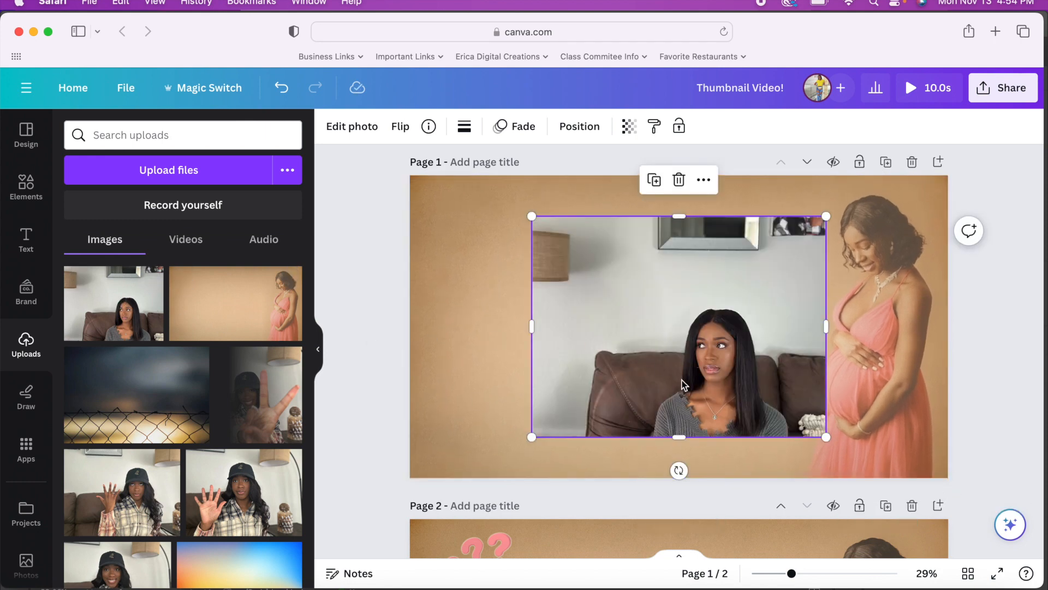
click(361, 131)
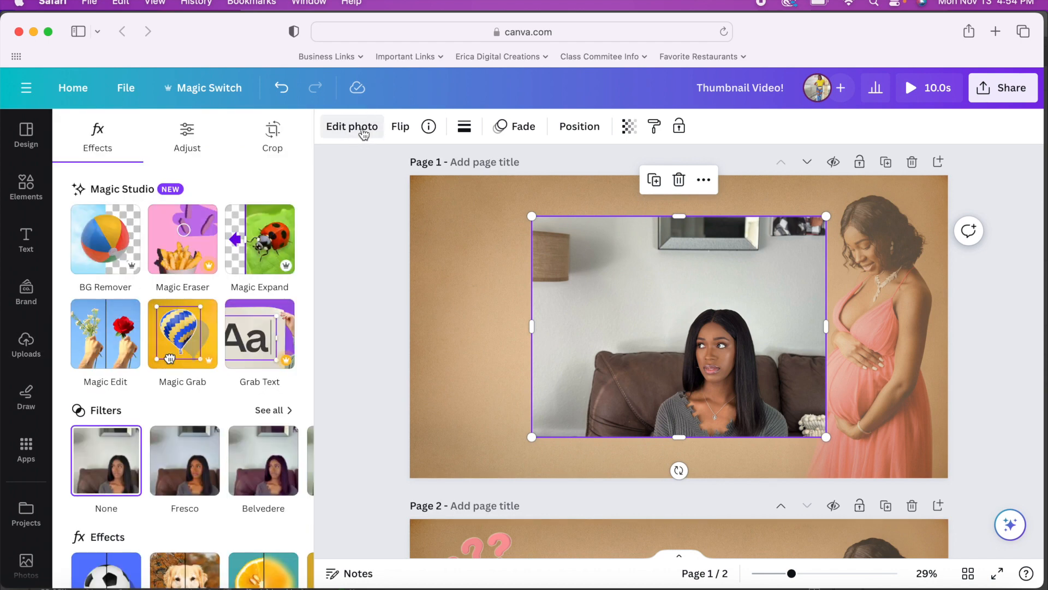
click(274, 138)
drag(536, 215, 645, 296)
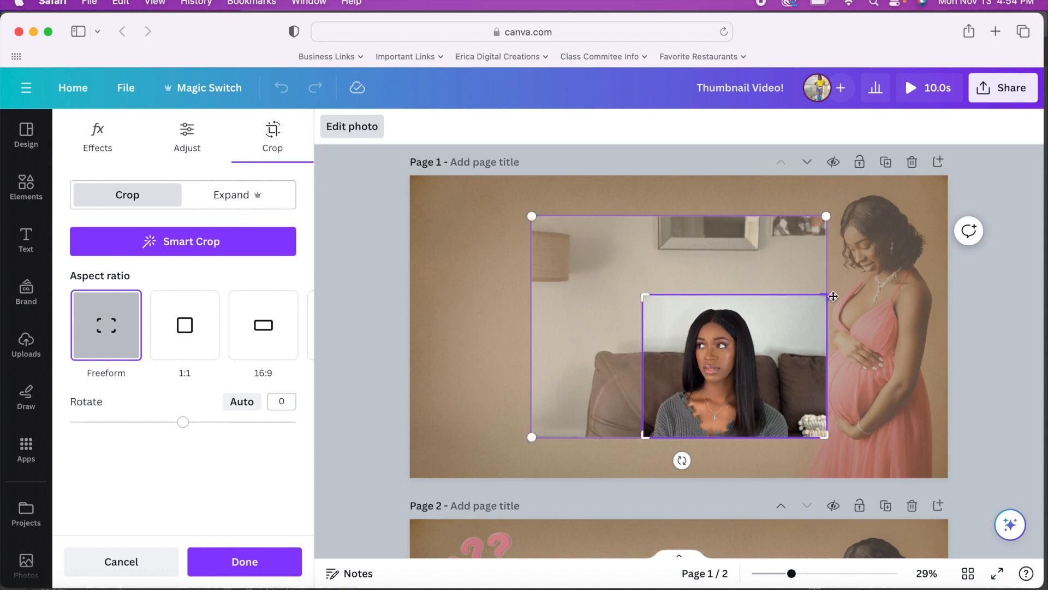
drag(823, 296, 797, 293)
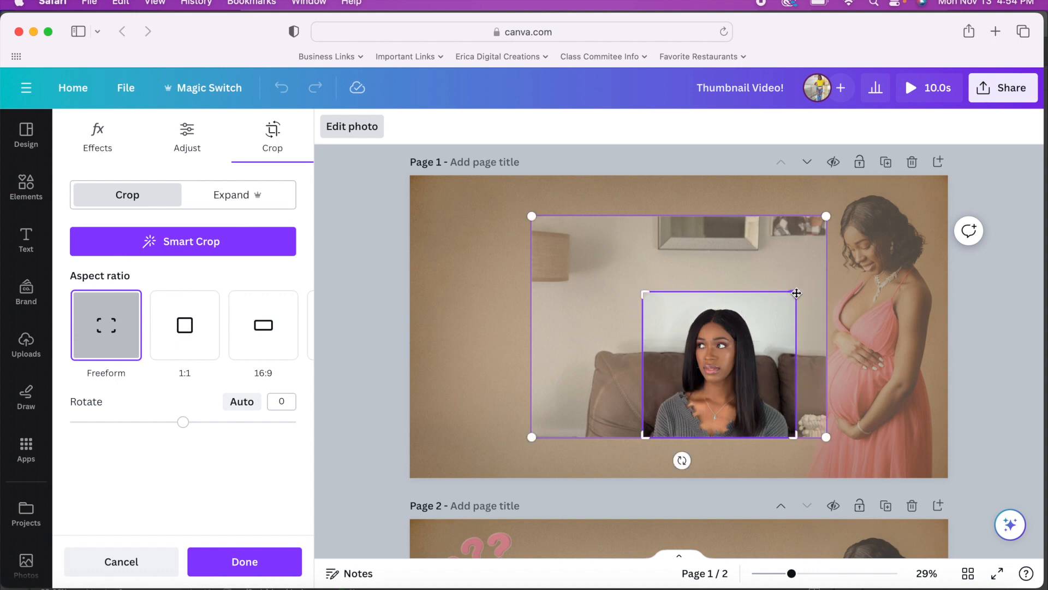
click(244, 561)
- Move the cropped sofa photo to the left half of page 1 and enlarge it to nearly the full page height
drag(718, 362, 519, 401)
drag(583, 338, 740, 188)
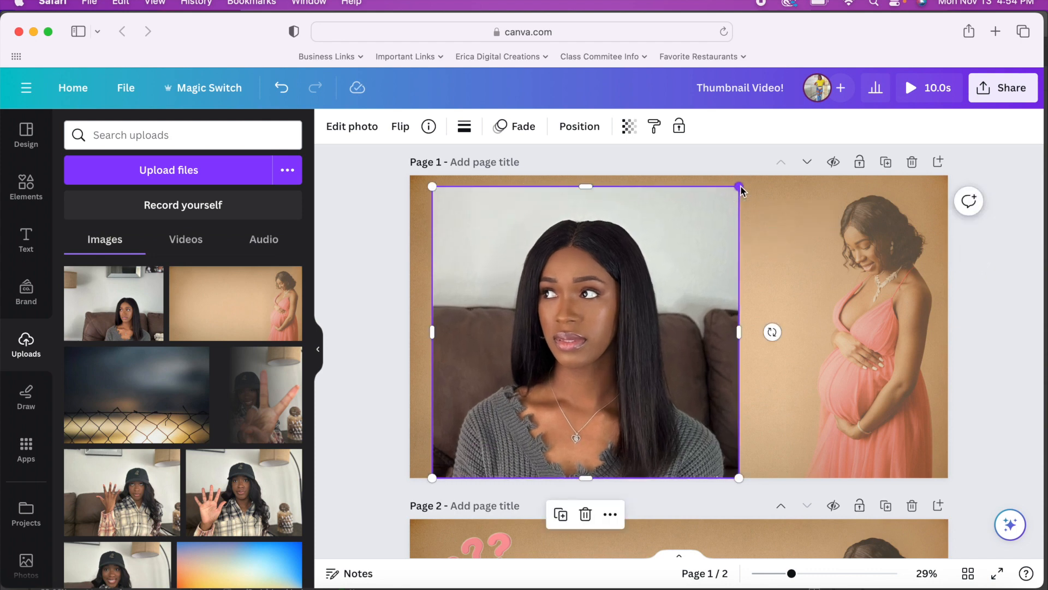
drag(646, 266, 634, 267)
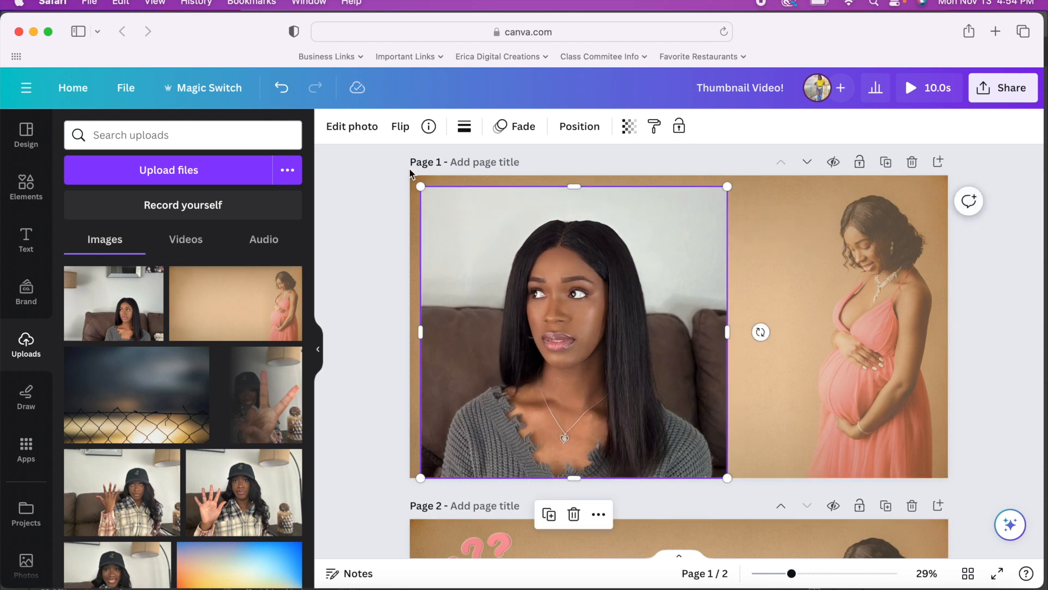
- Remove the background from the cropped photo and flip it horizontally so the woman faces the pregnant portrait
click(353, 126)
click(122, 239)
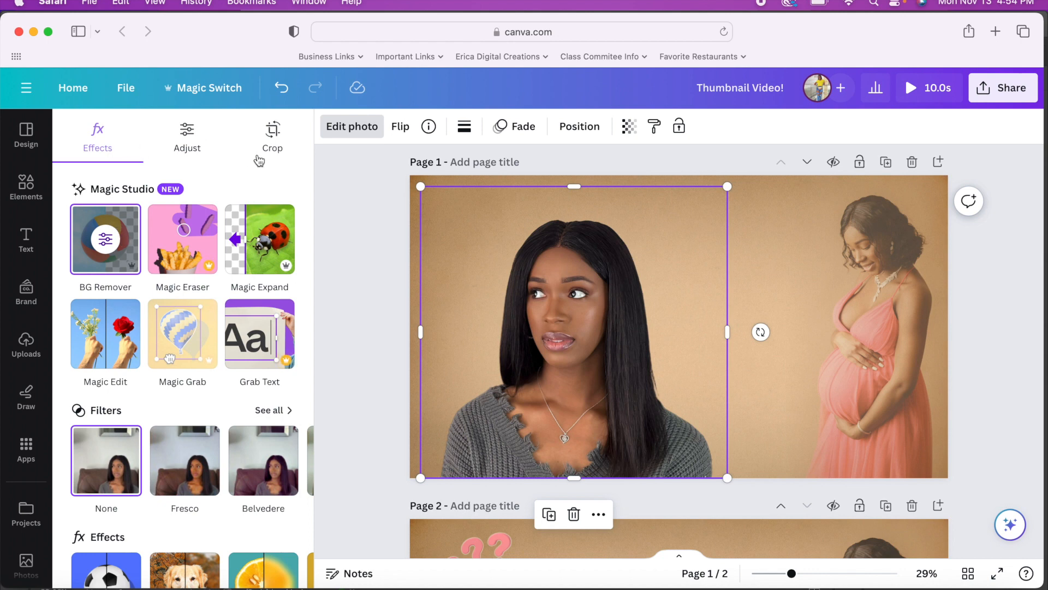
click(403, 127)
click(426, 166)
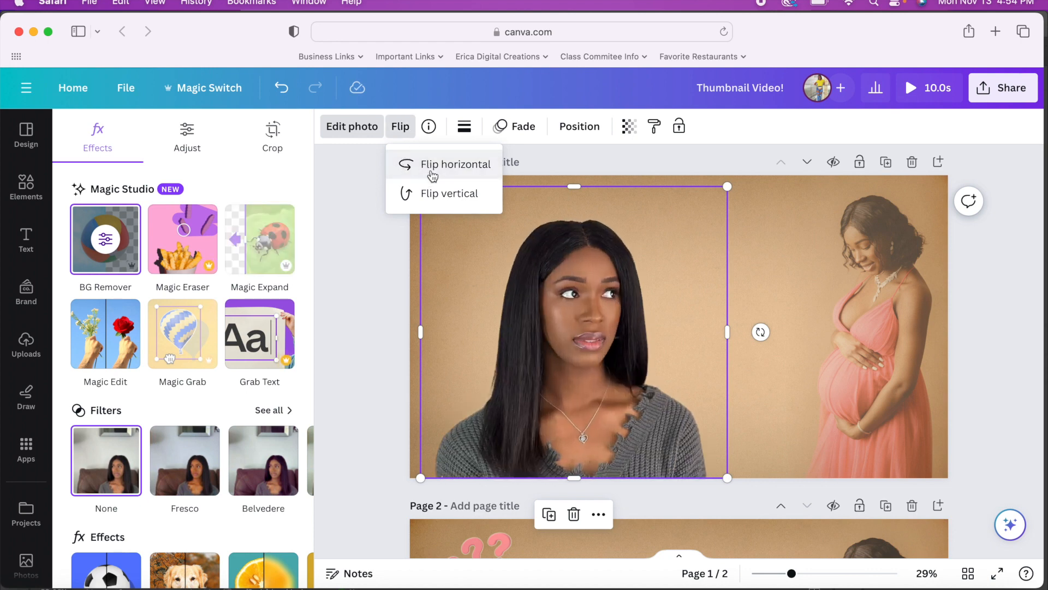
- Shift the woman's cutout against the left edge of page 1 and enlarge it slightly
drag(569, 307, 523, 303)
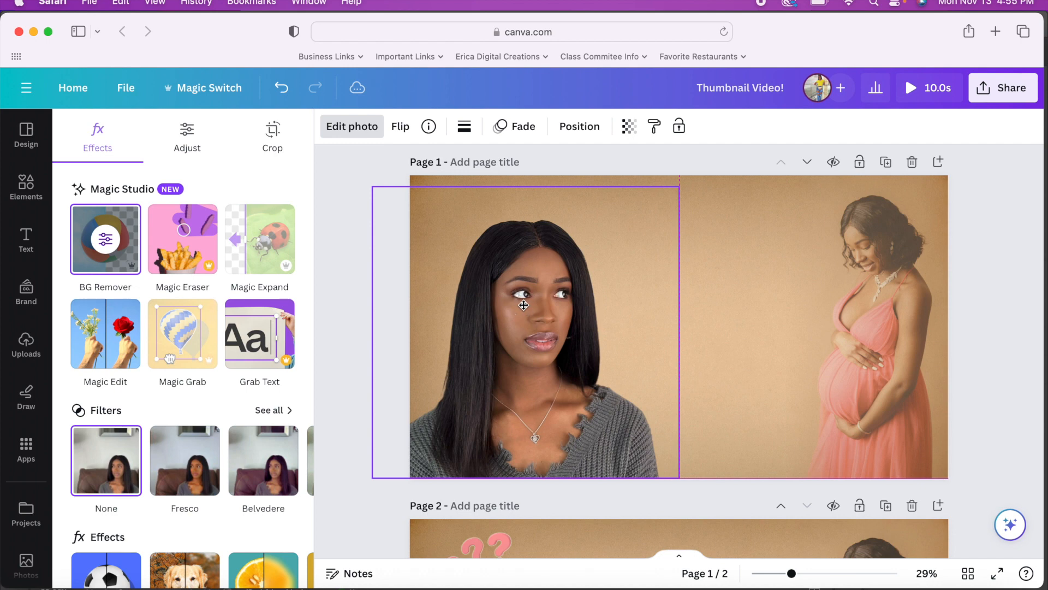
click(338, 235)
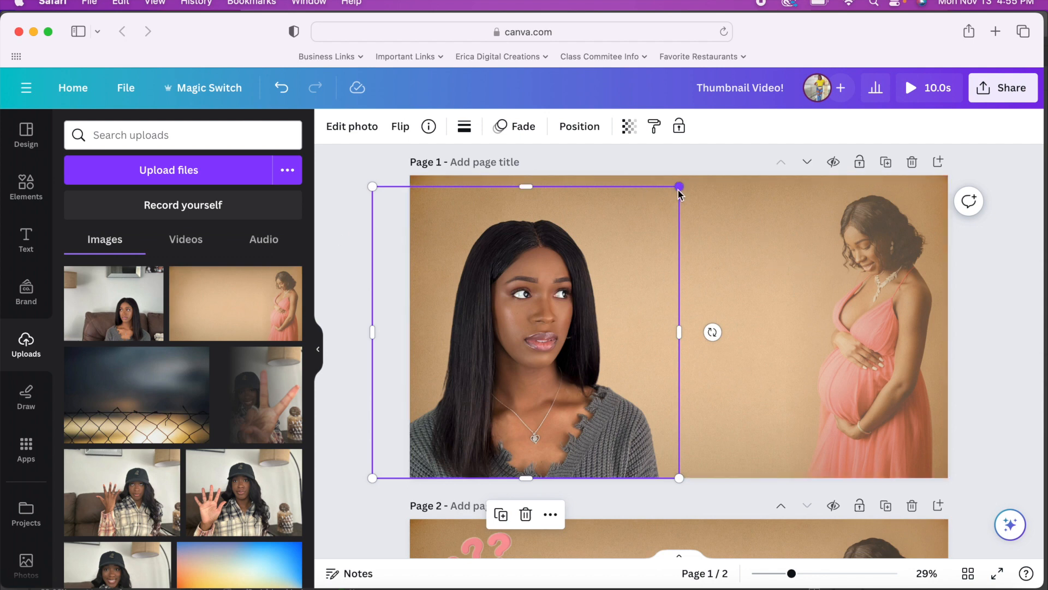
drag(678, 187, 686, 180)
click(356, 173)
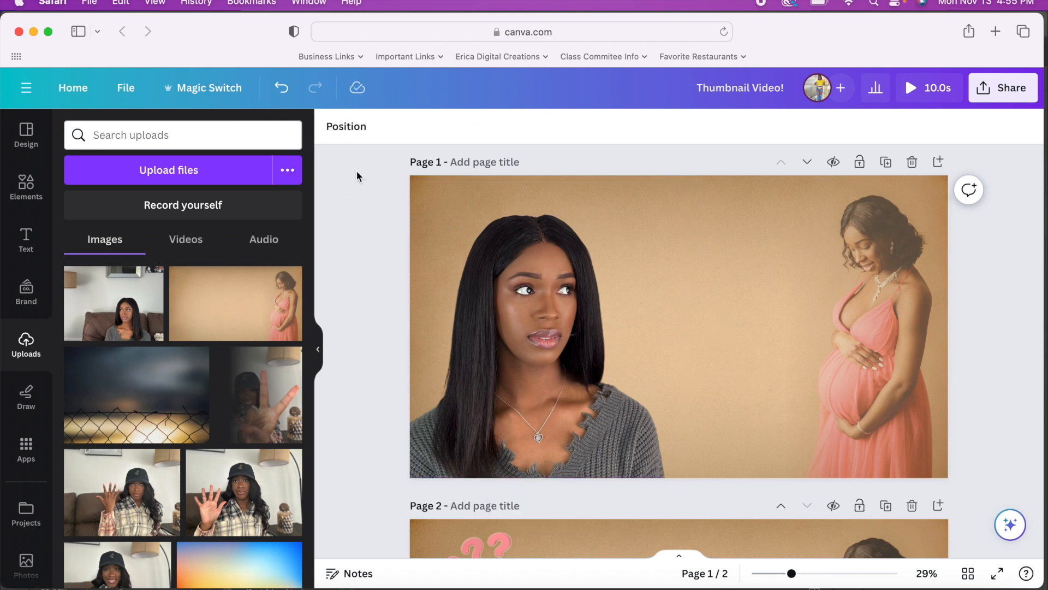
- Apply a Glow shadow effect to the woman's cutout on page 1
scroll(356, 170, down, 6)
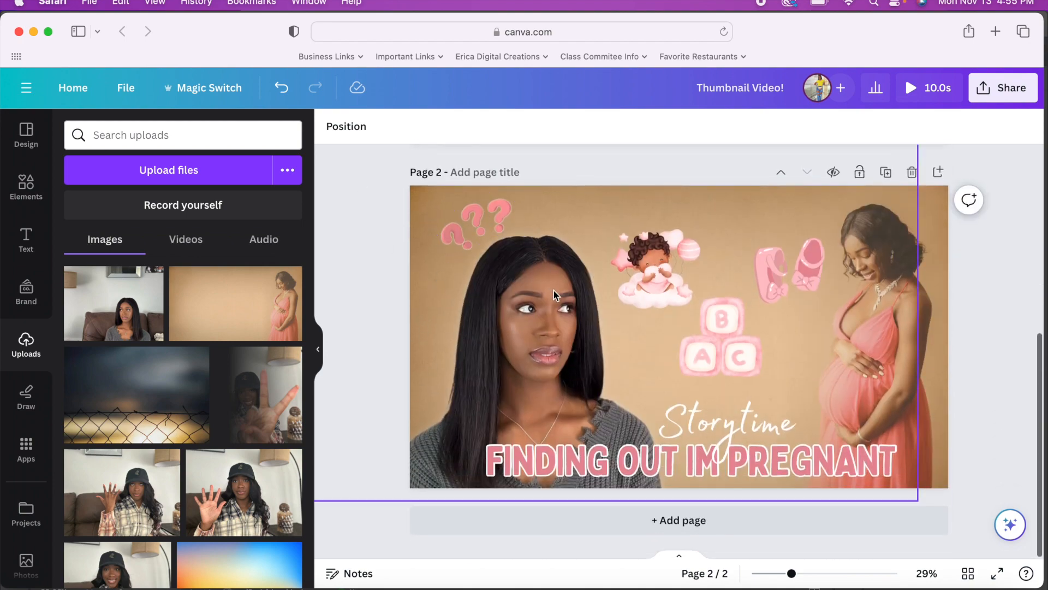
scroll(571, 286, up, 6)
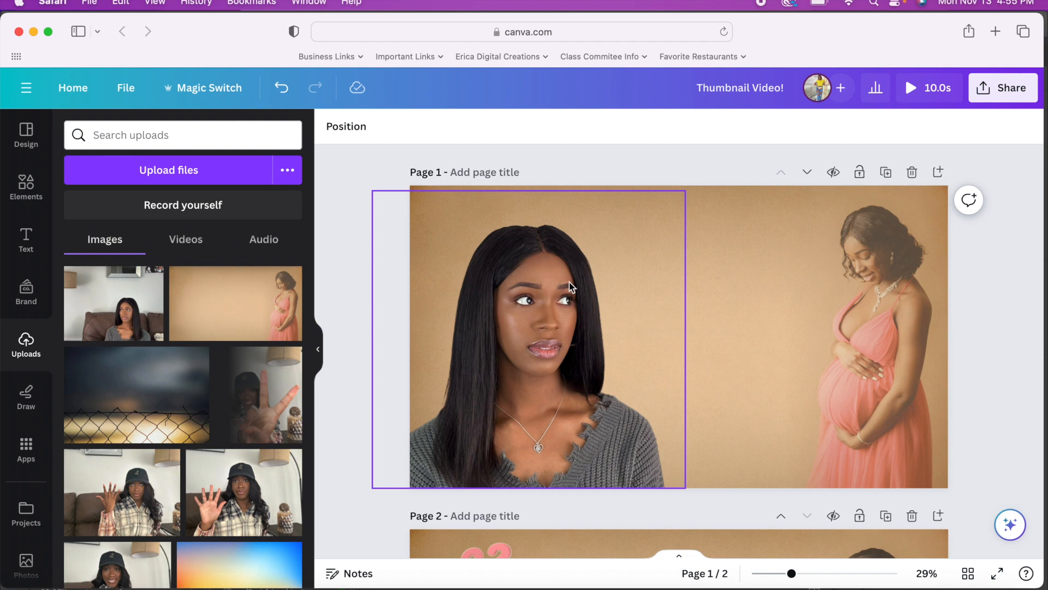
click(570, 287)
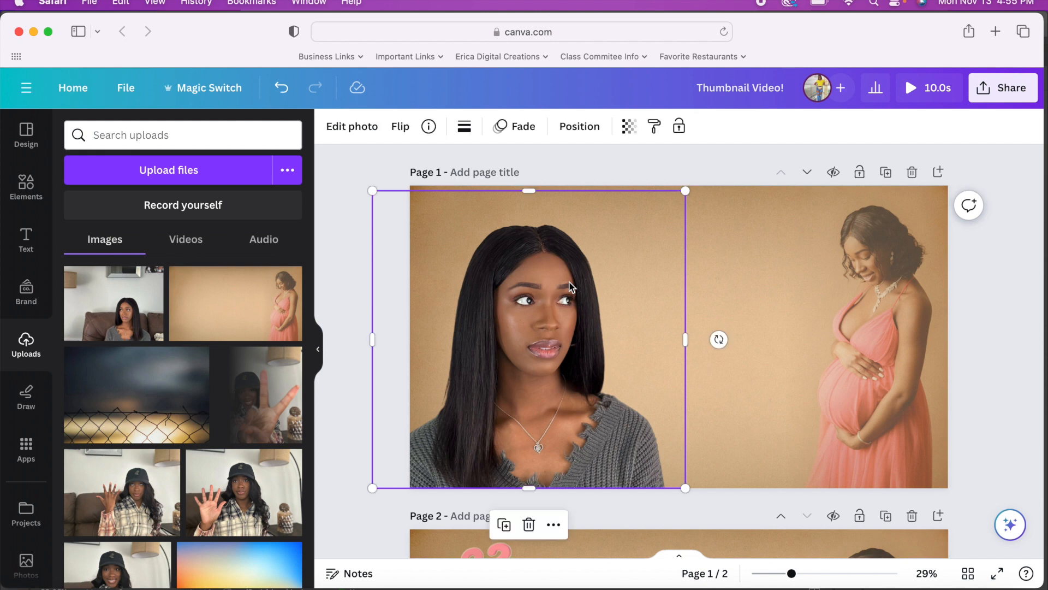
click(368, 130)
scroll(218, 392, down, 4)
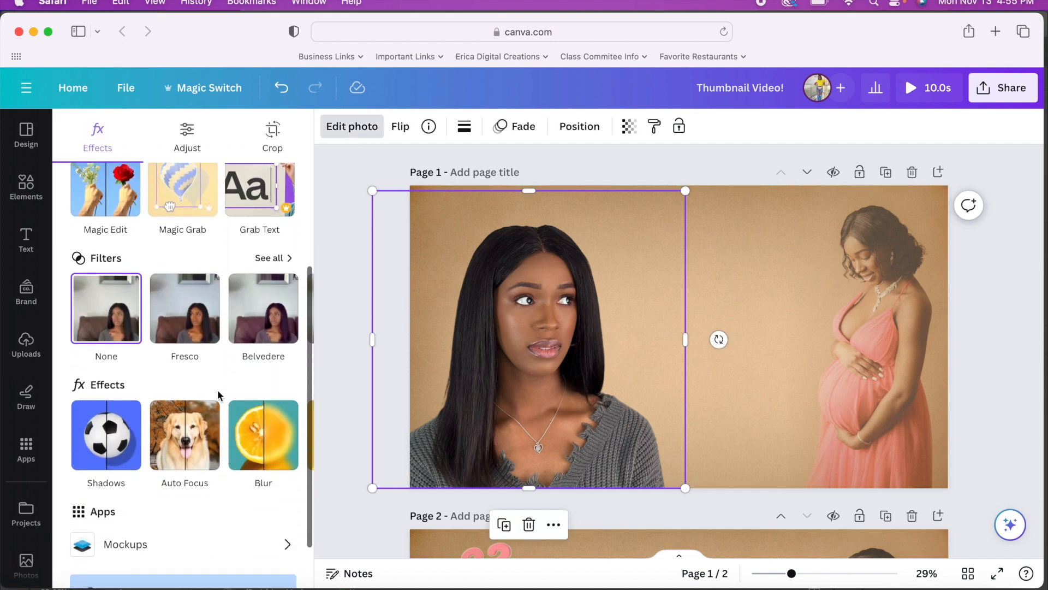
click(104, 444)
click(96, 313)
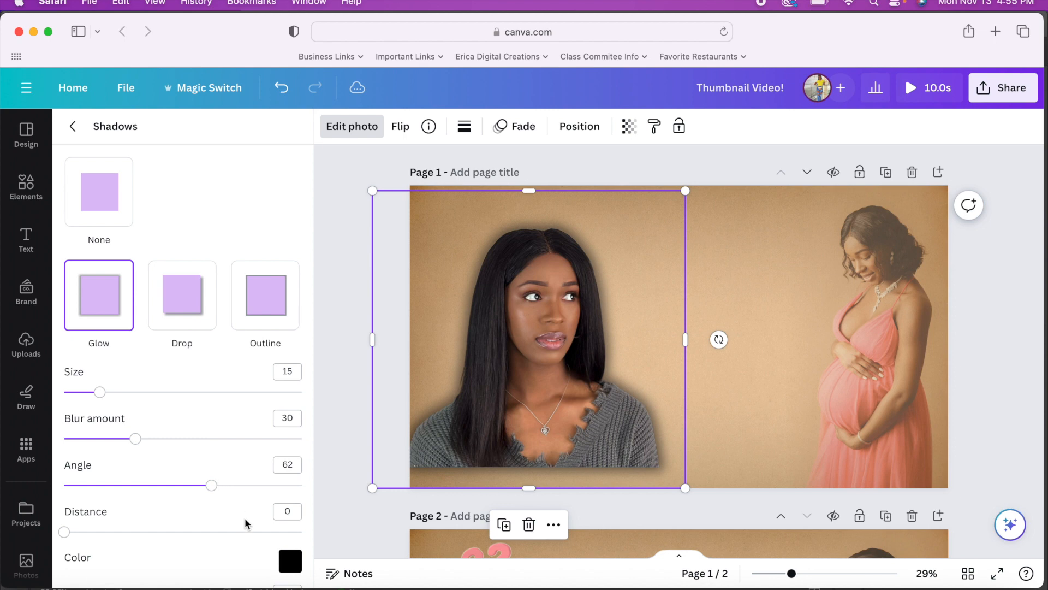
- Set the glow's color to near-white #FFFCFC, its size to 4 and its intensity to 25
click(288, 562)
drag(297, 470, 292, 342)
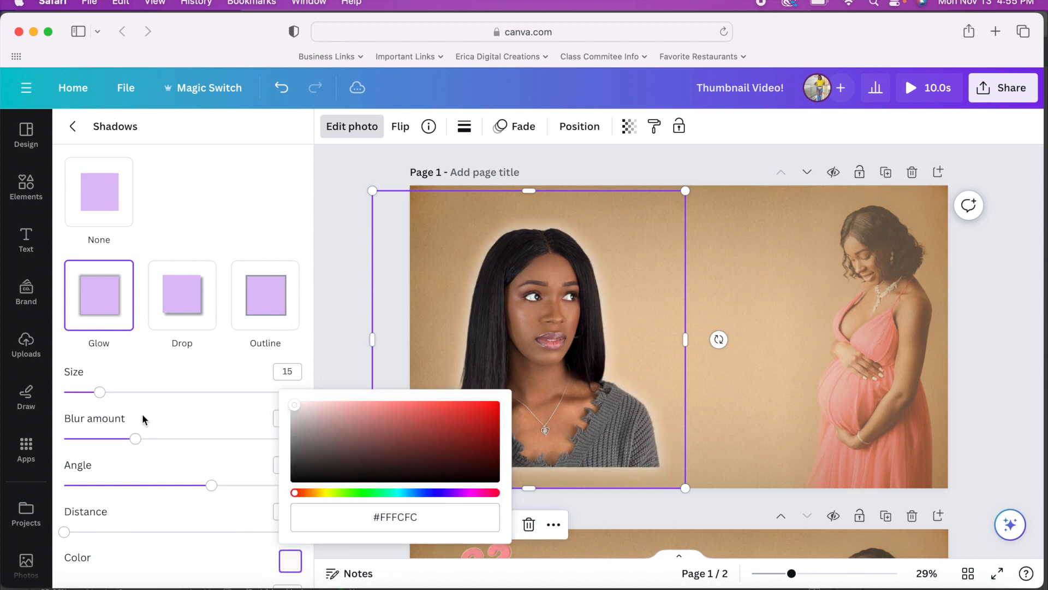
drag(107, 393, 74, 389)
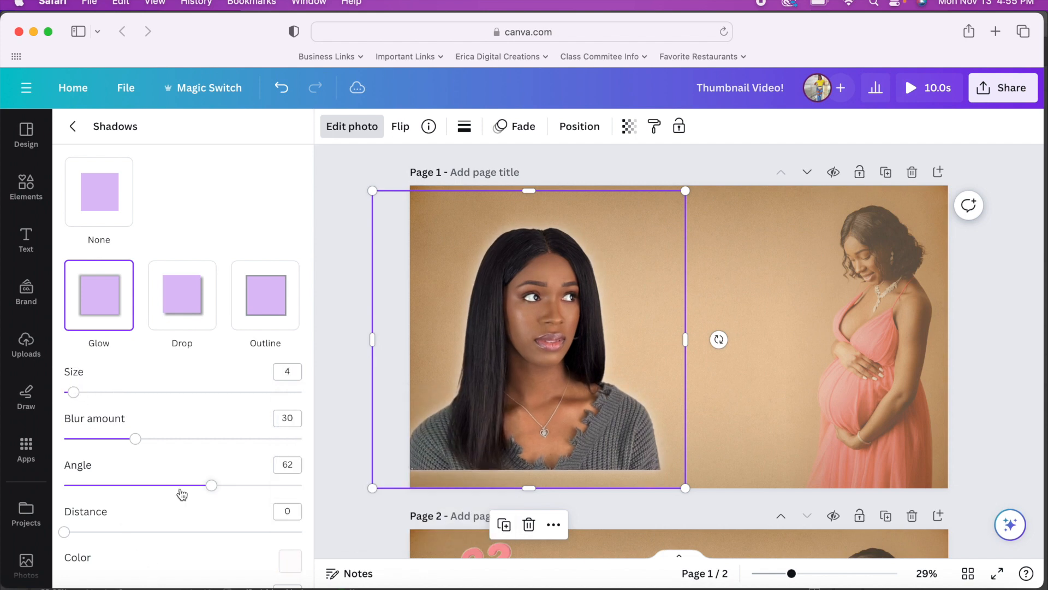
scroll(182, 494, down, 2)
drag(184, 568, 125, 568)
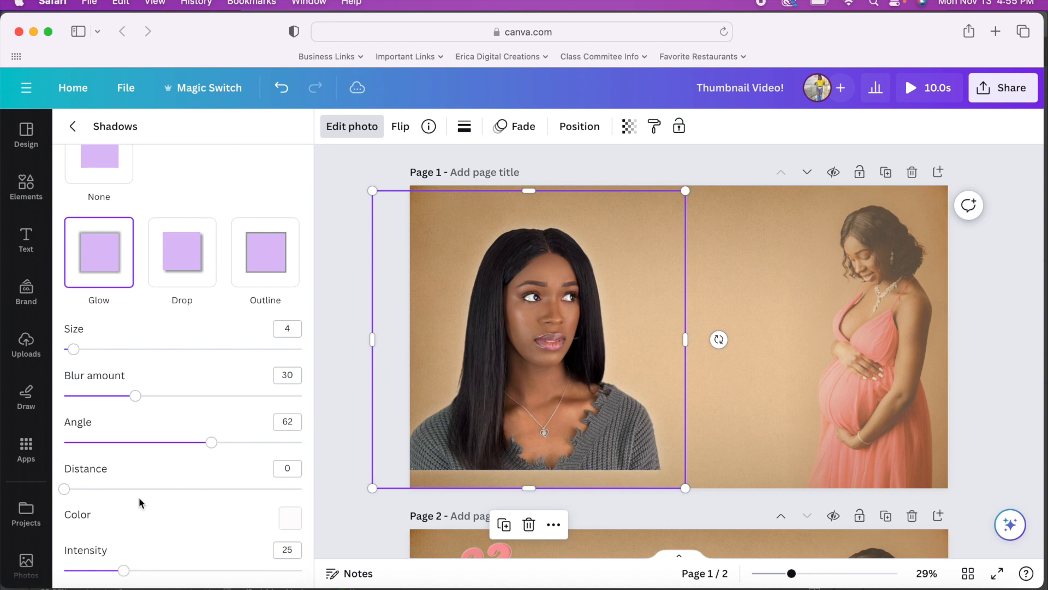
click(72, 126)
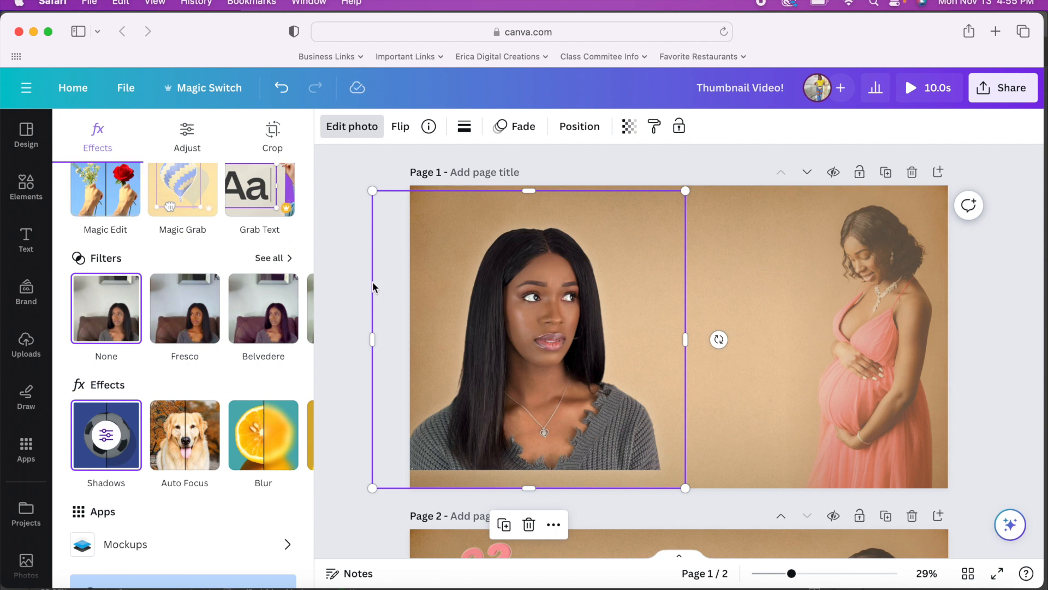
- Lower the woman's cutout past the bottom edge of page 1 and enlarge it slightly, using page 2 as the reference
click(515, 313)
mouse_move(546, 320)
mouse_down()
mouse_move(546, 341)
mouse_move(537, 339)
mouse_up()
scroll(537, 339, down, 5)
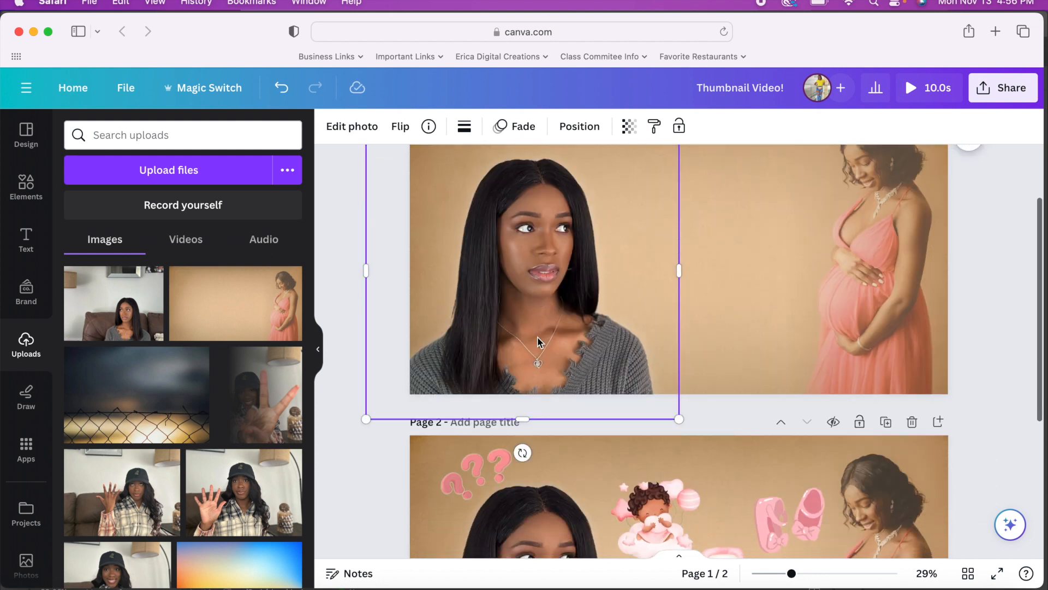
scroll(537, 339, up, 3)
scroll(538, 342, up, 2)
drag(678, 199, 699, 179)
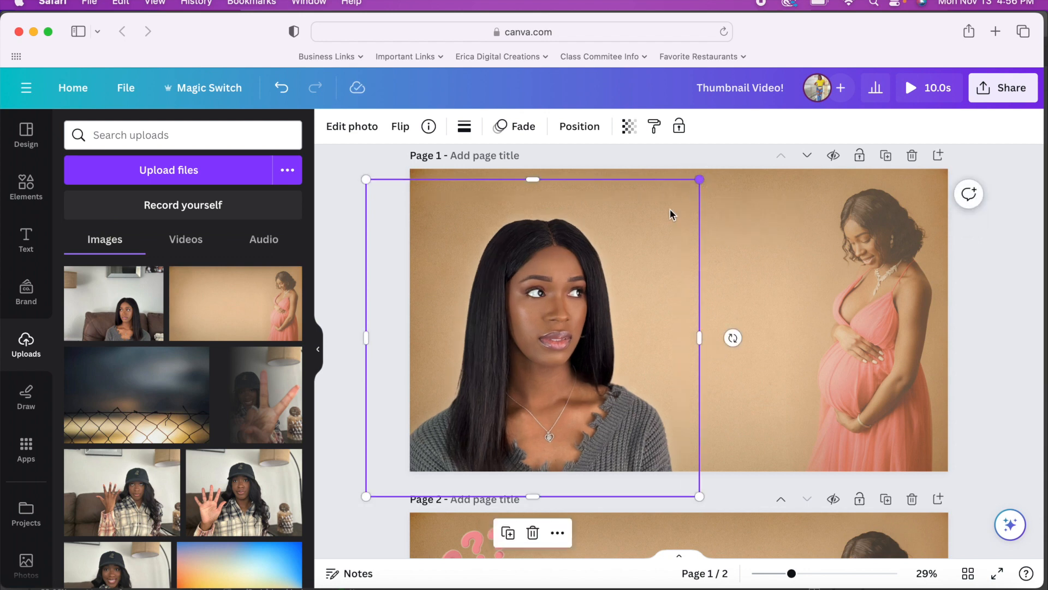
scroll(637, 257, down, 4)
scroll(637, 258, up, 5)
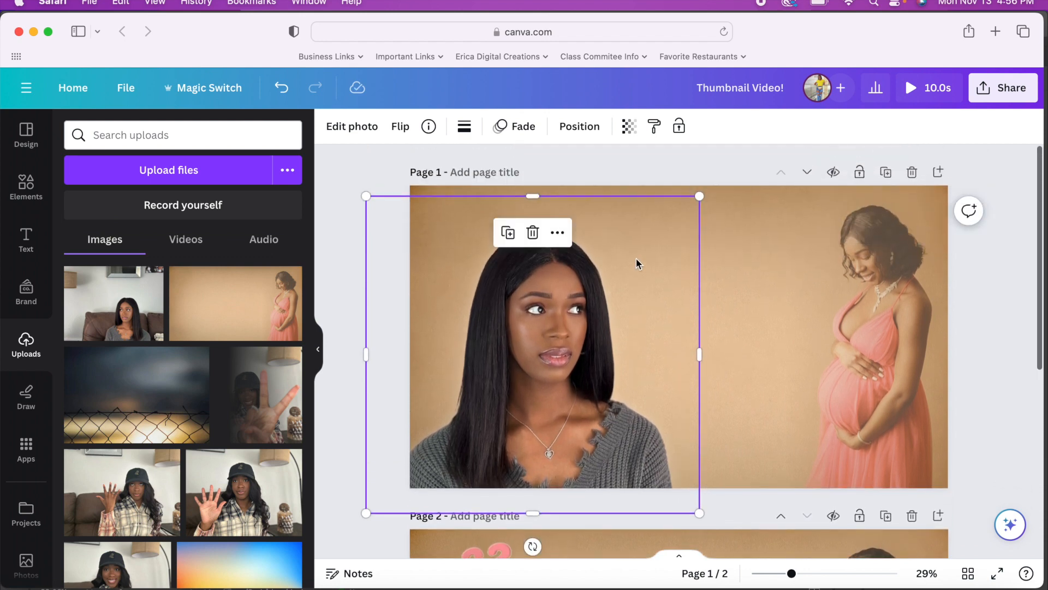
click(383, 174)
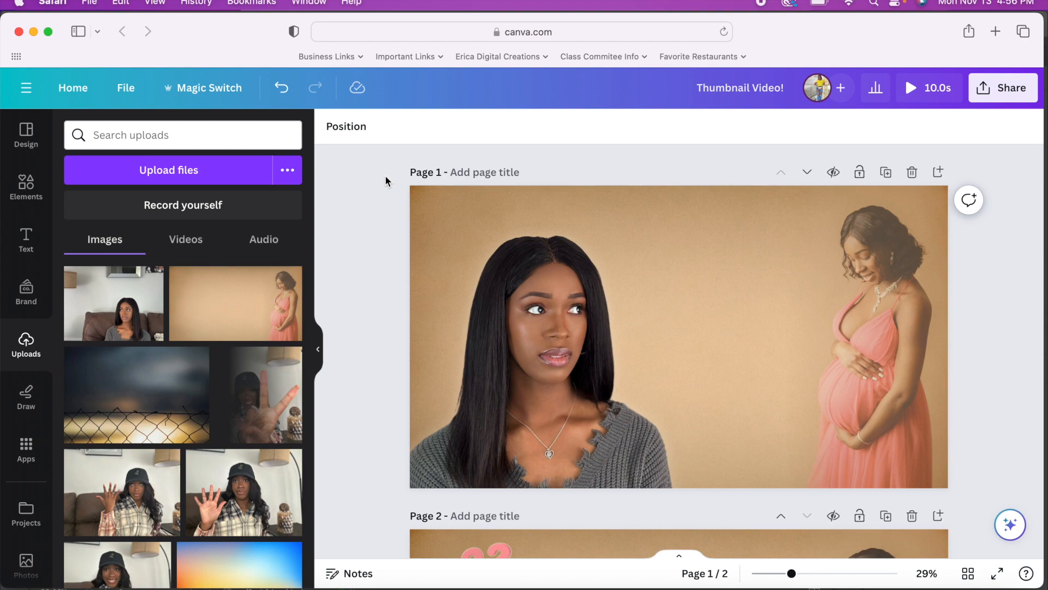
- Add the pink baby shoes with bows graphic from the pink baby shoes results and place it beside the pregnant woman's head
click(26, 187)
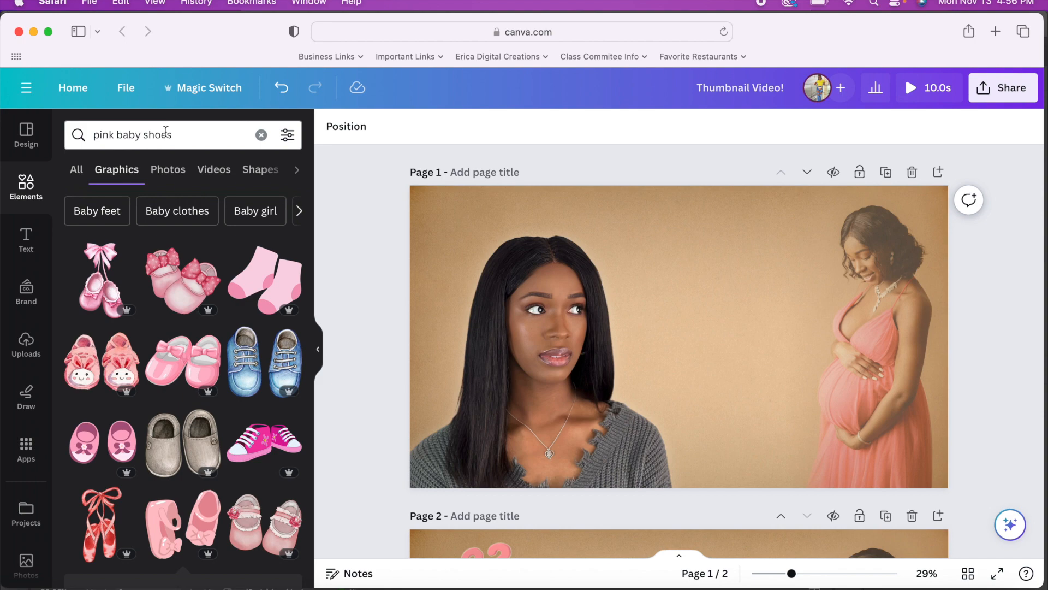
scroll(185, 402, down, 10)
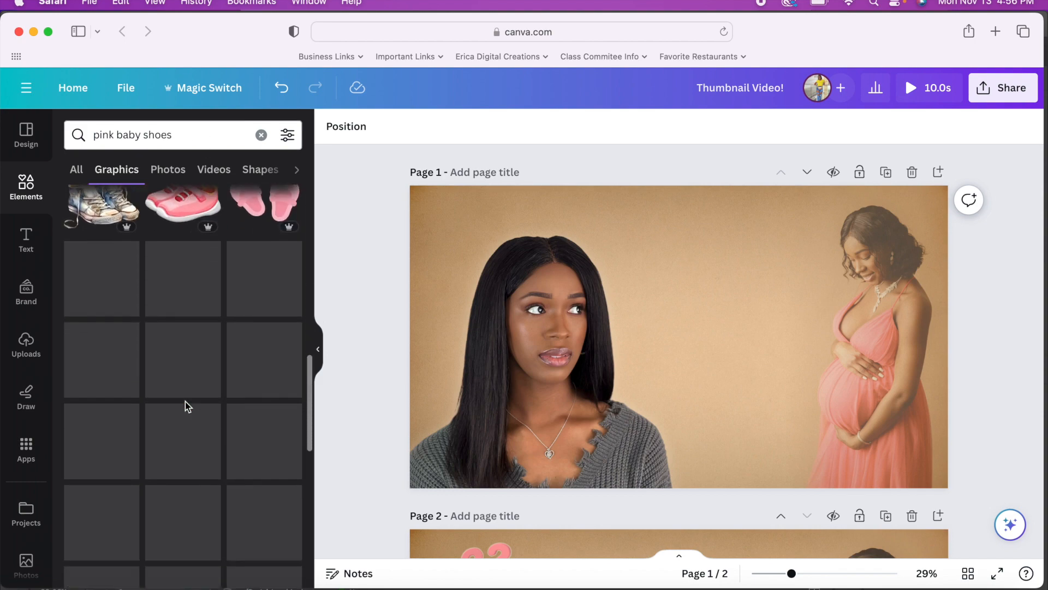
scroll(187, 406, up, 15)
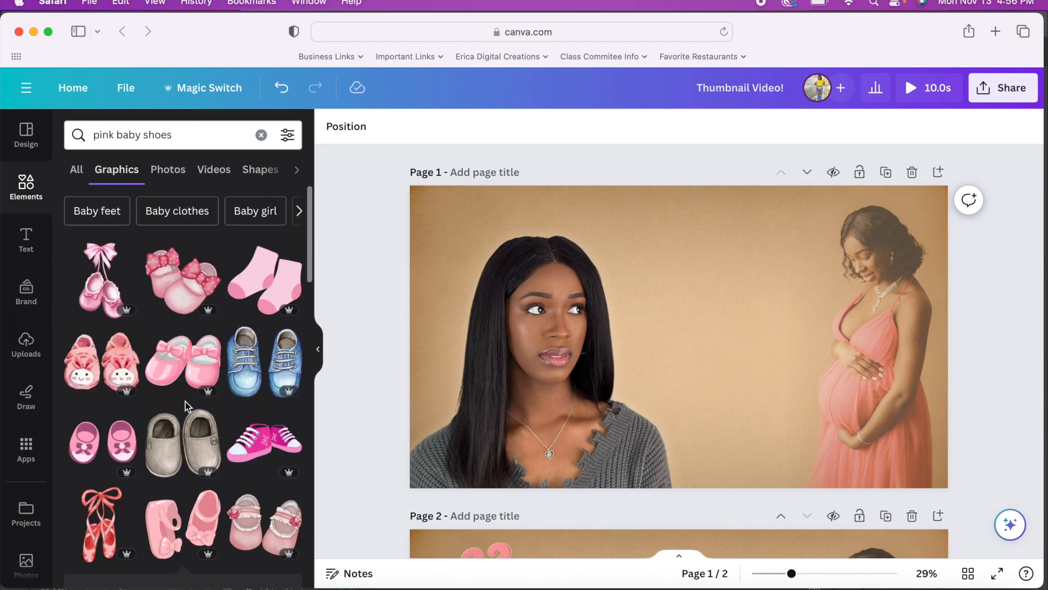
scroll(201, 494, down, 3)
click(183, 442)
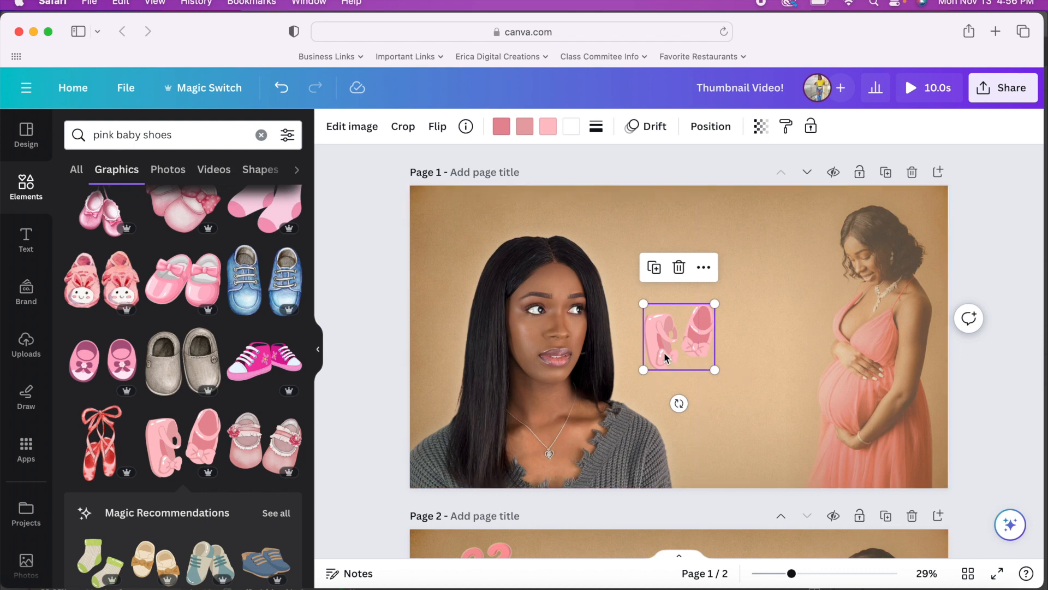
drag(664, 352, 760, 288)
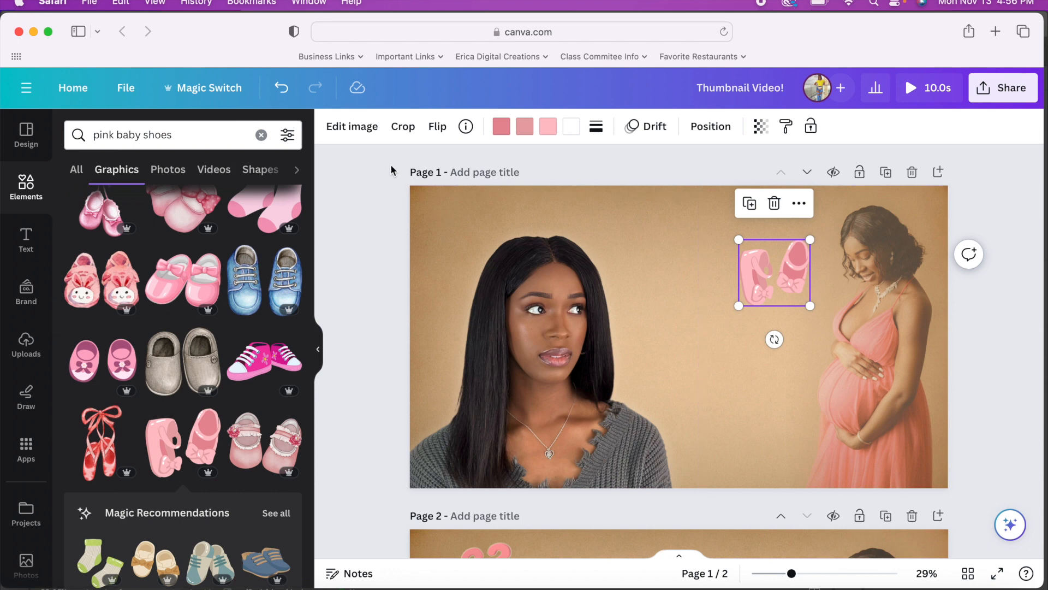
- Search the elements for baby blocks and show all matching graphics
click(259, 136)
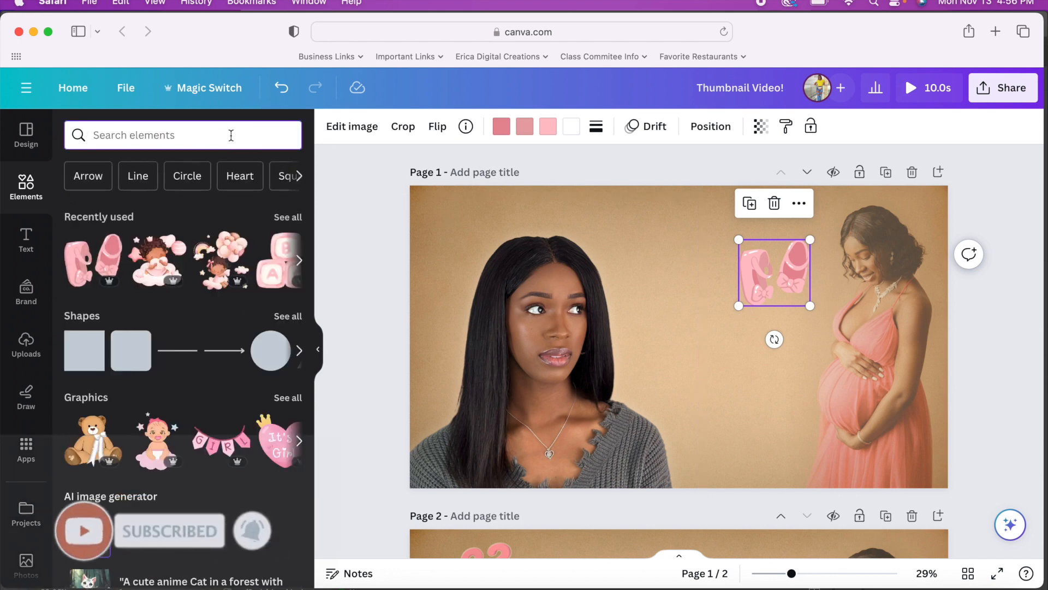
text(blocks)
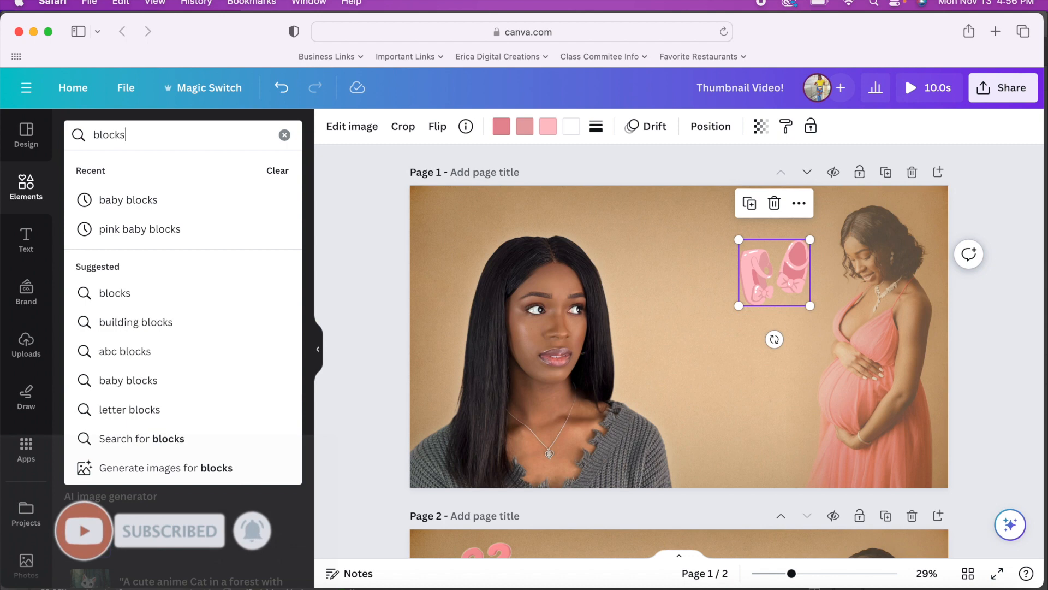
click(140, 208)
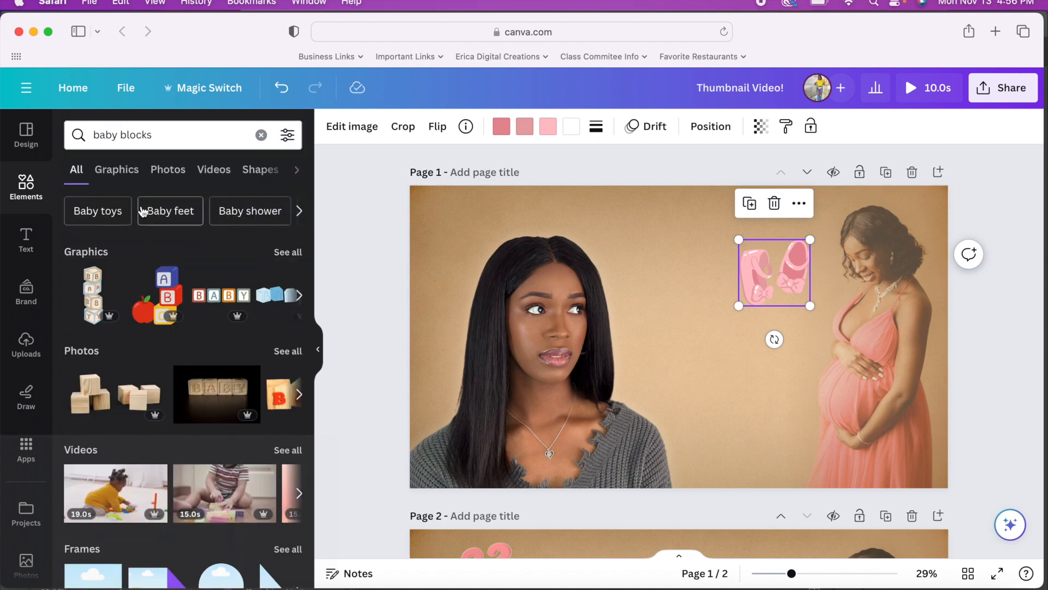
click(288, 252)
- Add the pink ABC baby blocks graphic to page 1 and place it below the baby shoes
scroll(212, 397, down, 2)
scroll(212, 397, down, 10)
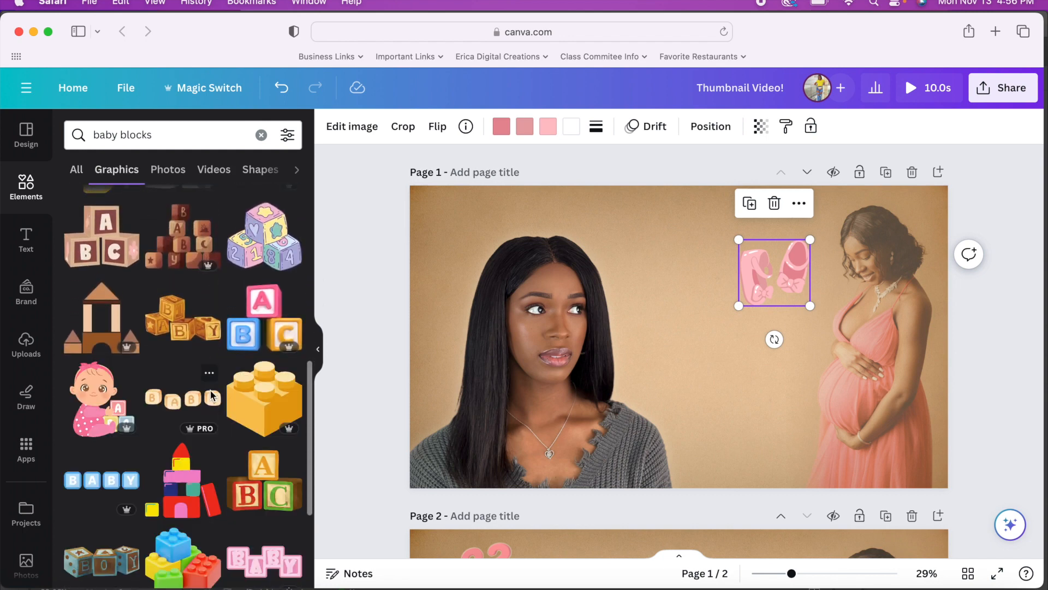
scroll(211, 393, down, 3)
scroll(180, 420, up, 4)
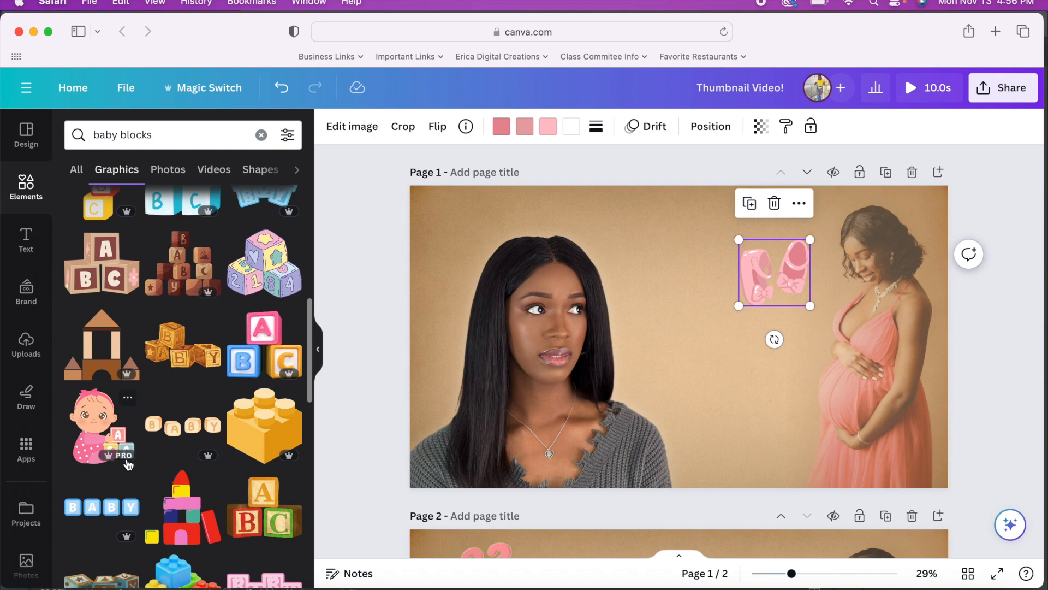
scroll(293, 309, up, 2)
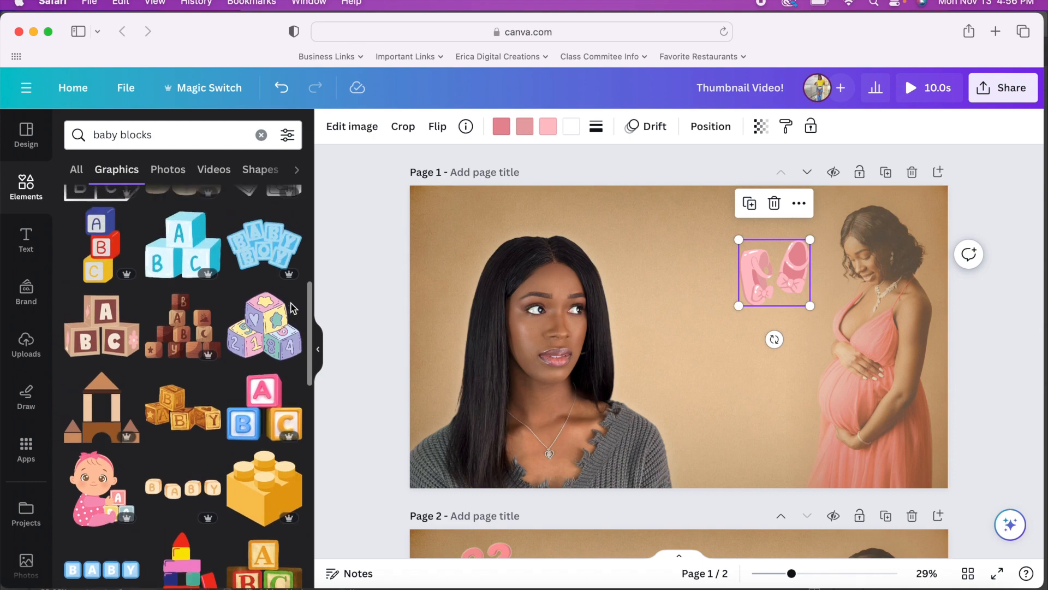
scroll(273, 328, up, 2)
scroll(147, 428, up, 4)
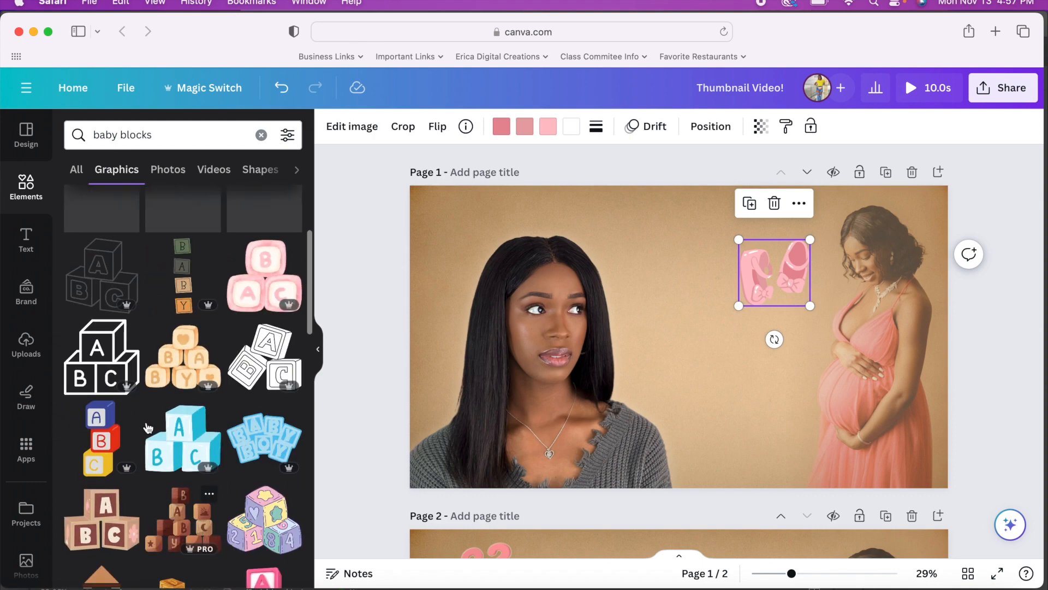
scroll(148, 427, up, 4)
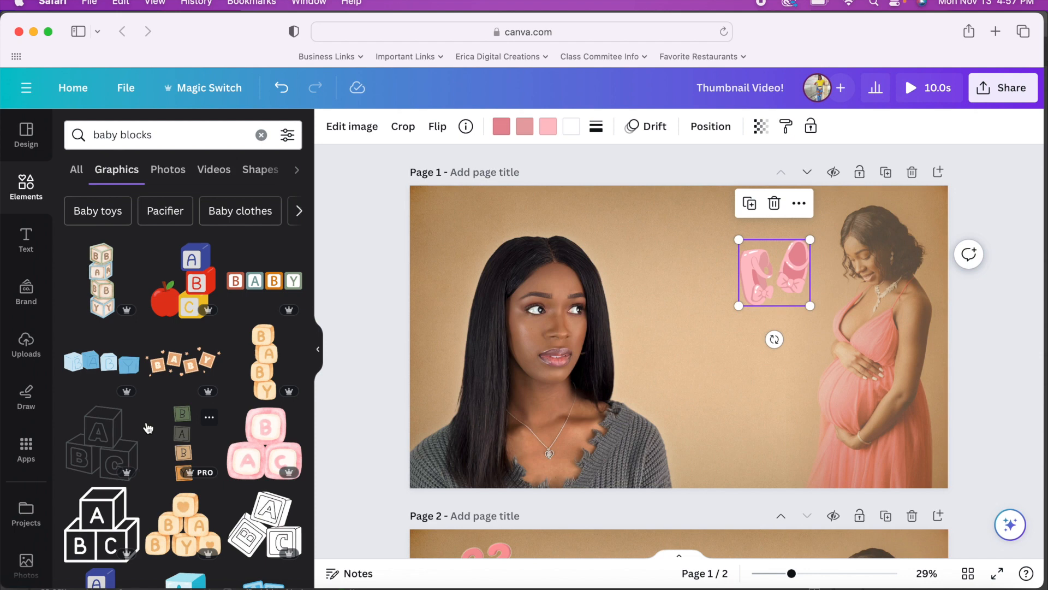
scroll(147, 428, down, 2)
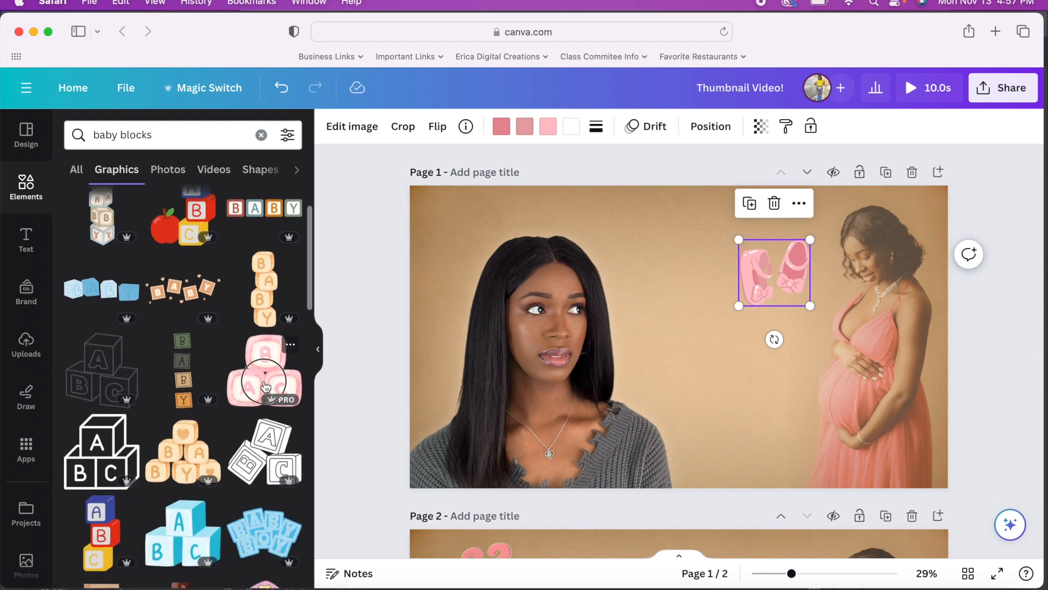
click(265, 386)
drag(688, 352, 739, 365)
- Shrink the baby shoes slightly, move them closer to the pregnant woman's head, and raise the ABC blocks toward them
click(784, 283)
drag(736, 306, 743, 300)
drag(800, 282, 802, 264)
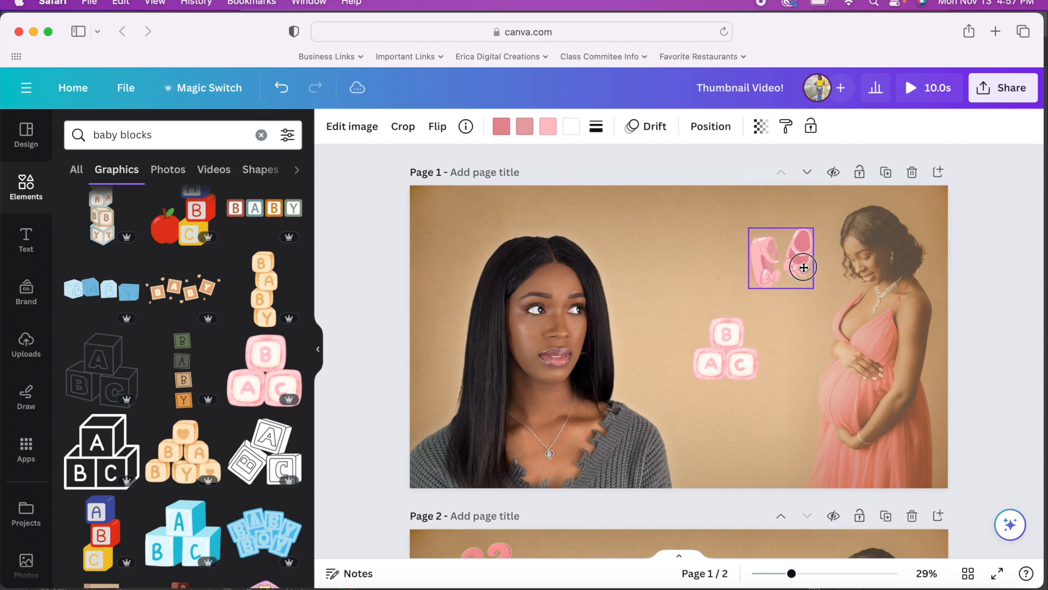
drag(732, 344, 737, 333)
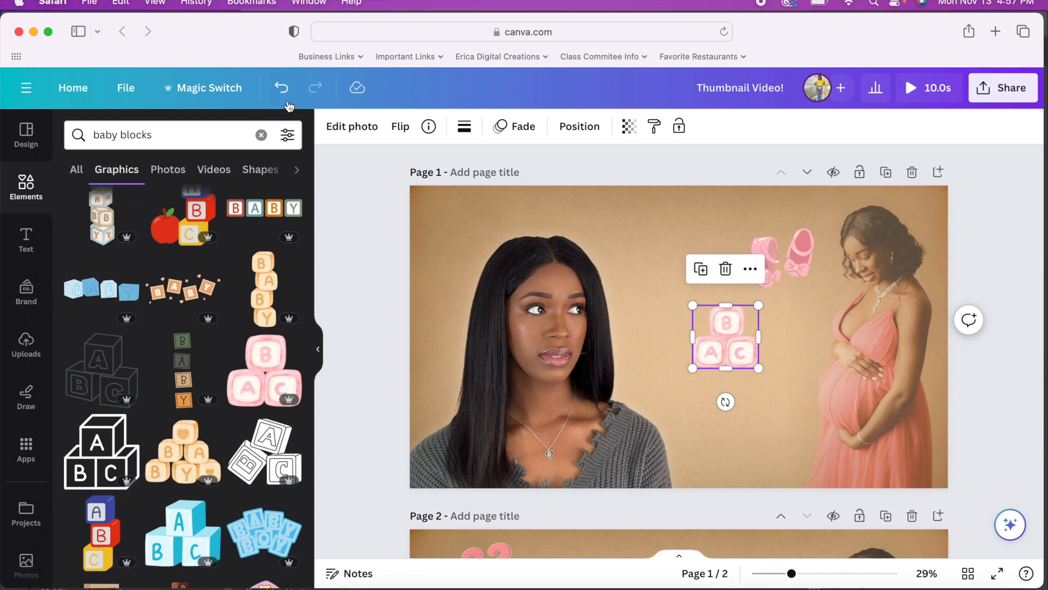
- Search the elements for baby on cloud and show all matching graphics
click(261, 135)
text(ba)
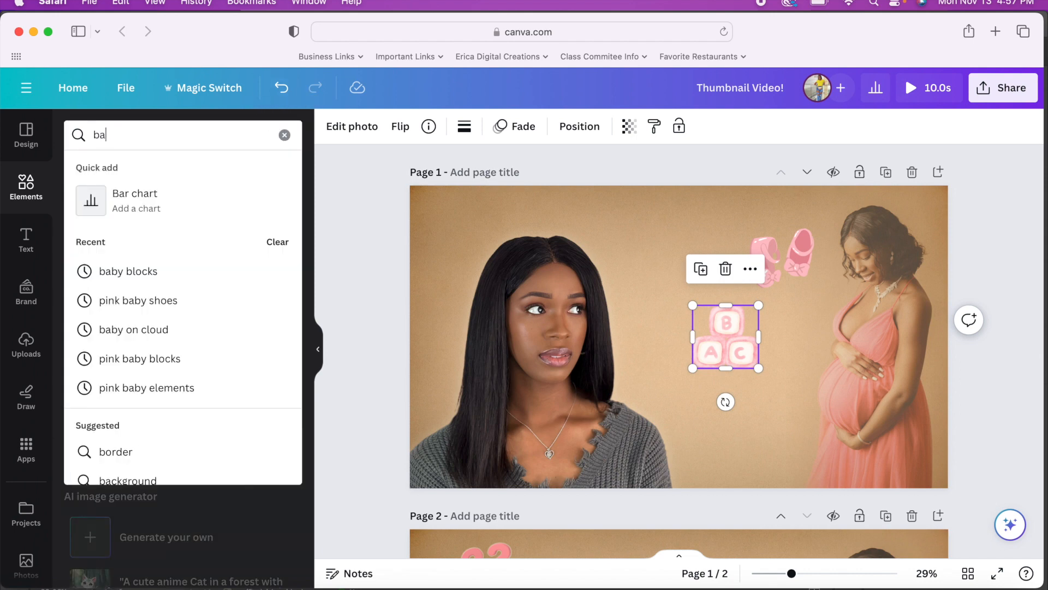
text(by on cloud)
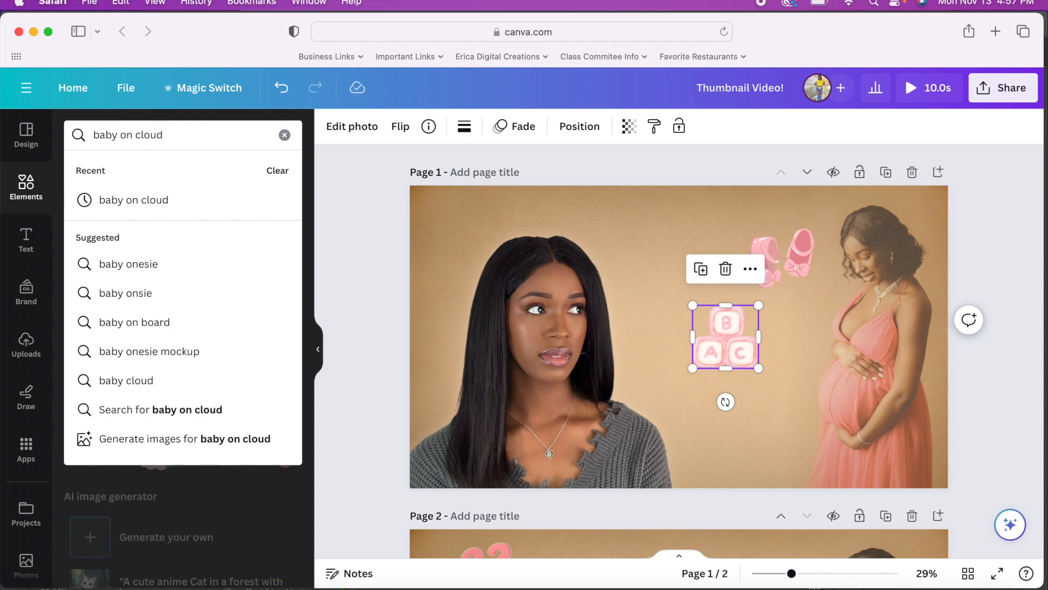
key(Return)
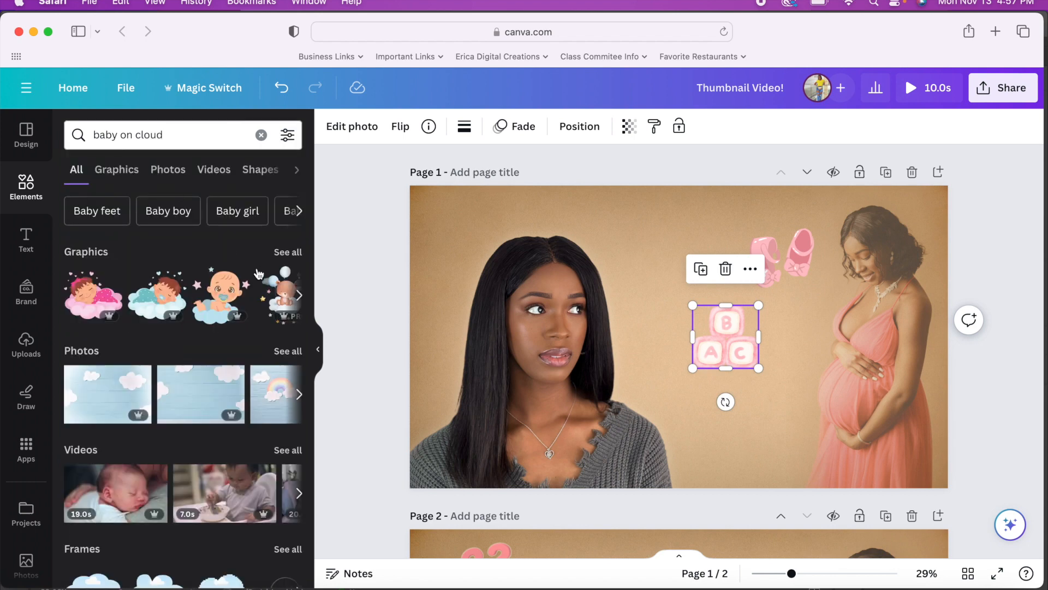
click(286, 252)
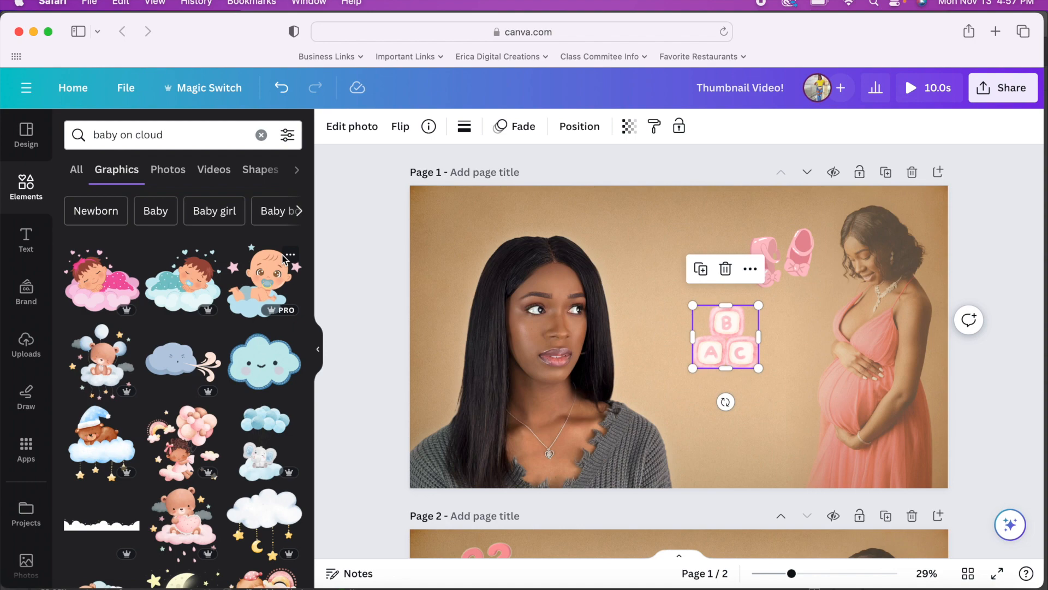
- Add the curly-haired baby with pink balloons graphic and show all of its Magic Recommendations
scroll(183, 273, down, 3)
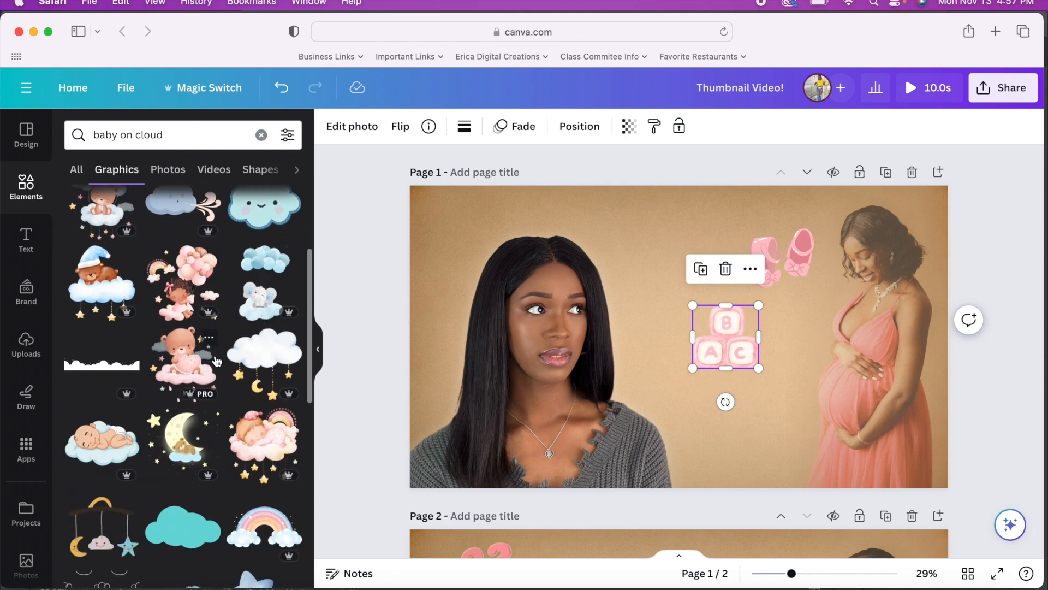
scroll(216, 361, down, 10)
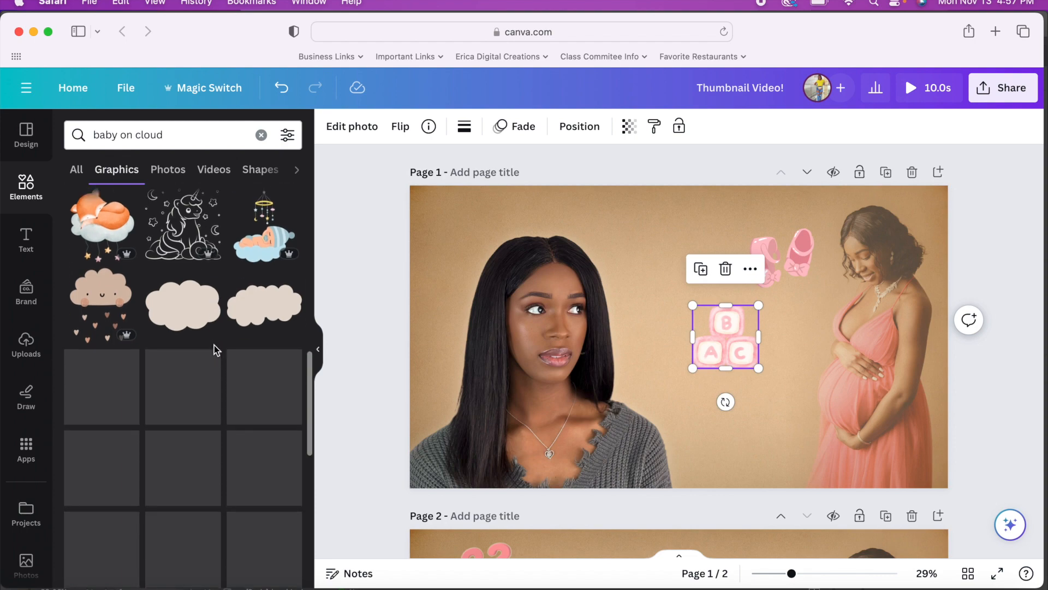
scroll(214, 345, down, 10)
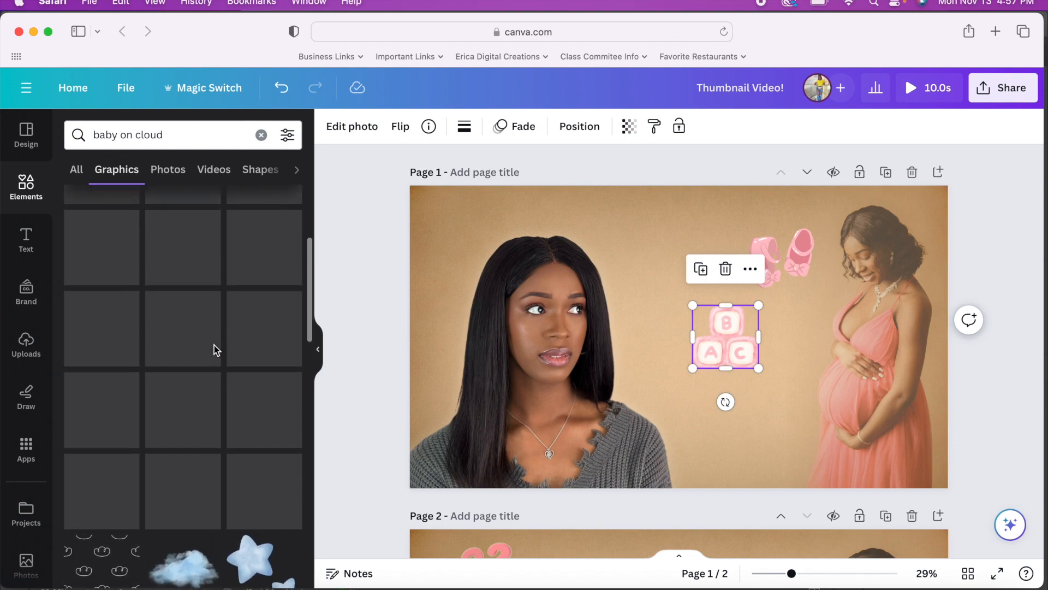
scroll(214, 345, up, 15)
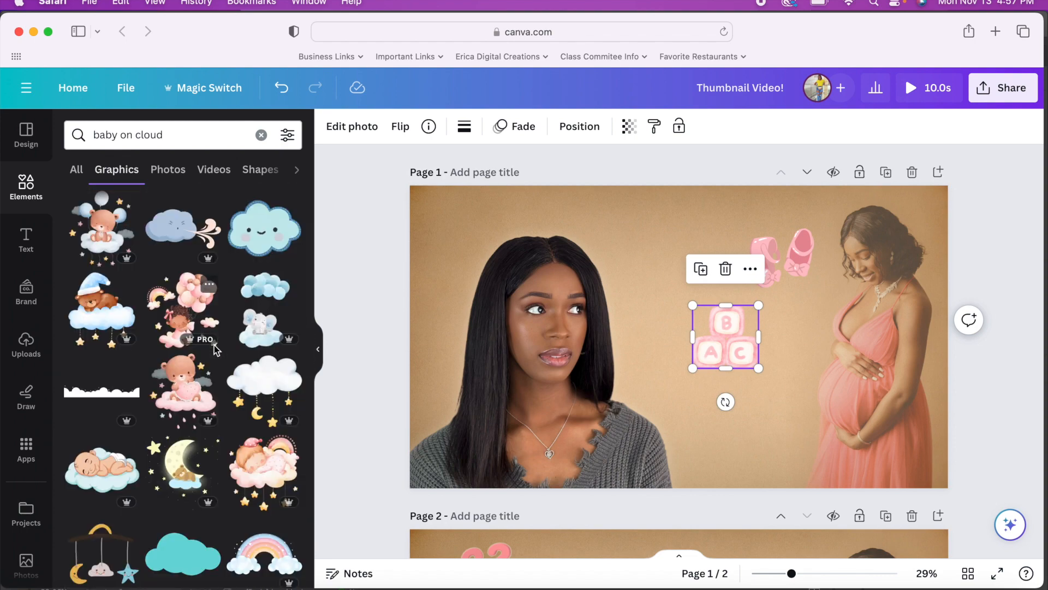
click(175, 320)
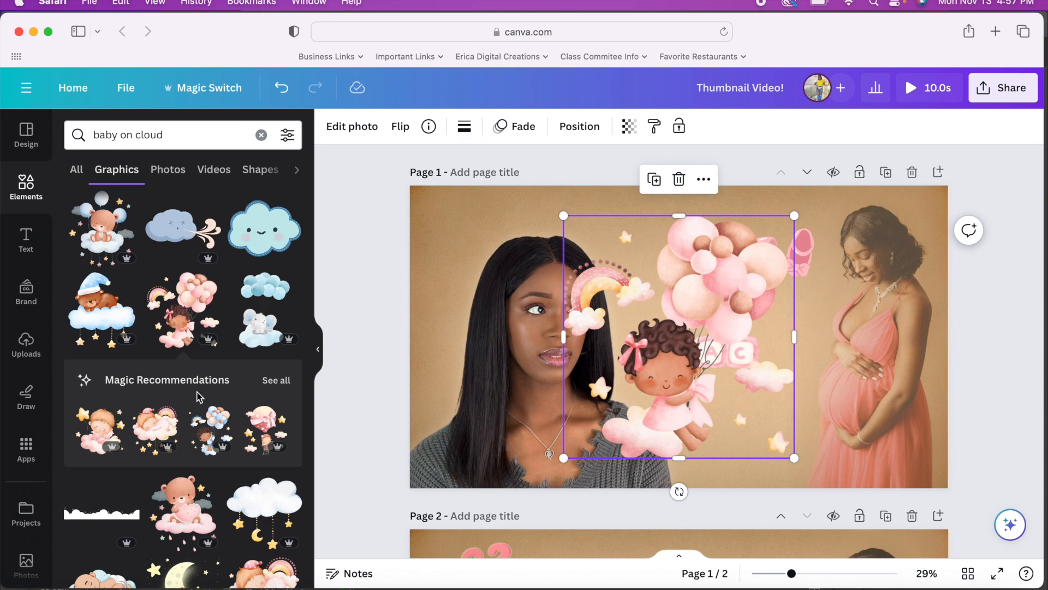
click(276, 381)
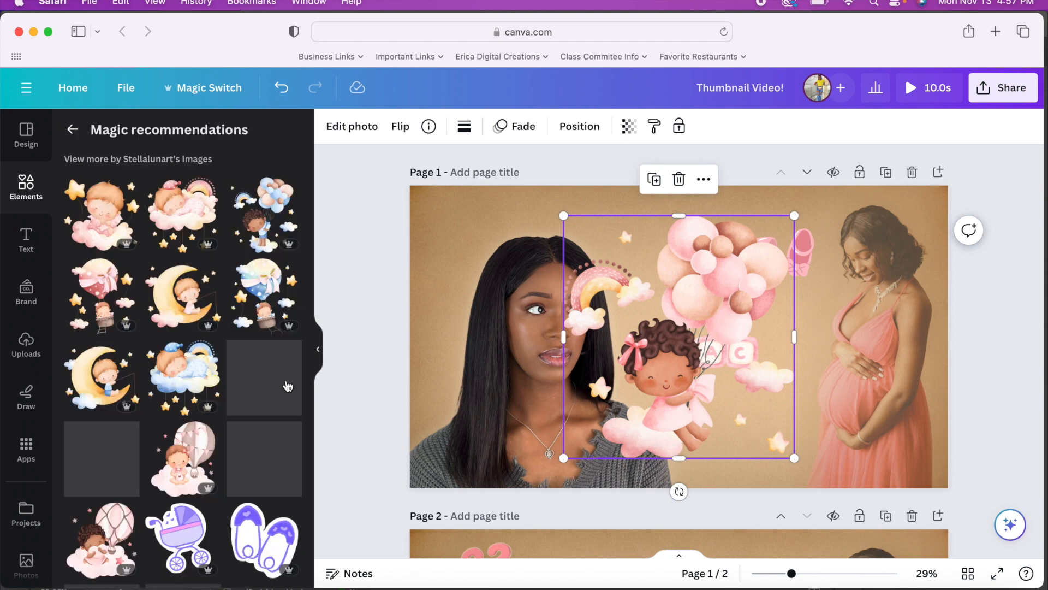
- Replace the large balloon graphic with the recommended curly-haired baby sitting on a pink cloud, placed beside the dark-haired woman's head
key(Delete)
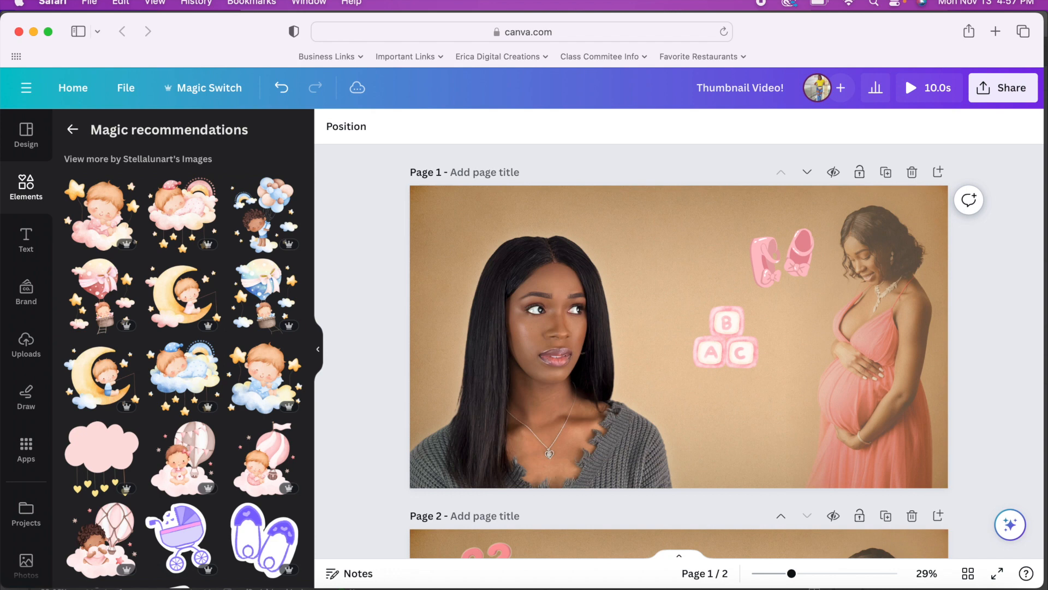
scroll(211, 377, down, 3)
scroll(211, 377, down, 10)
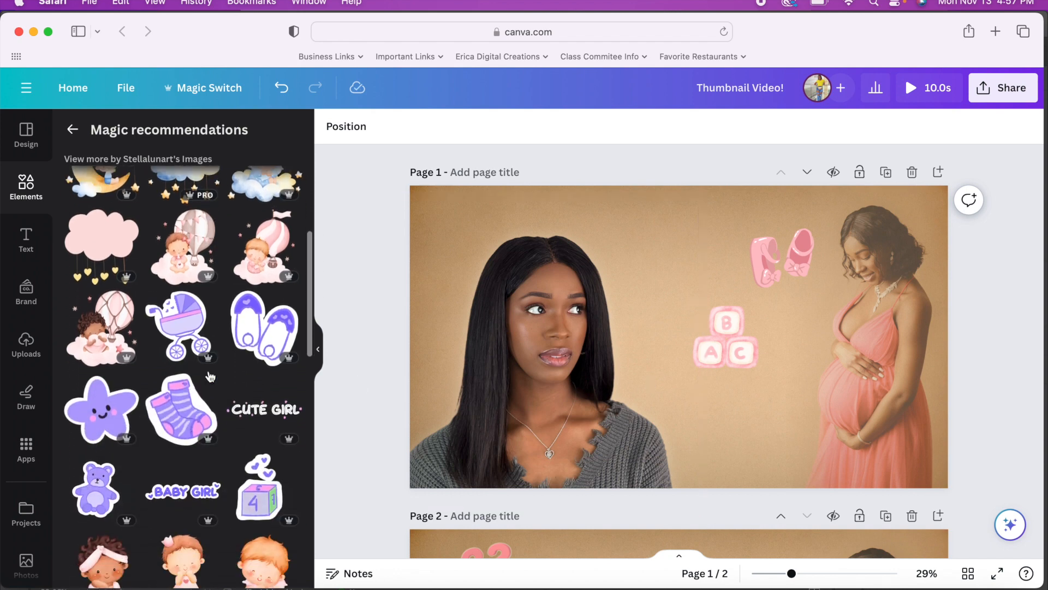
scroll(209, 376, down, 6)
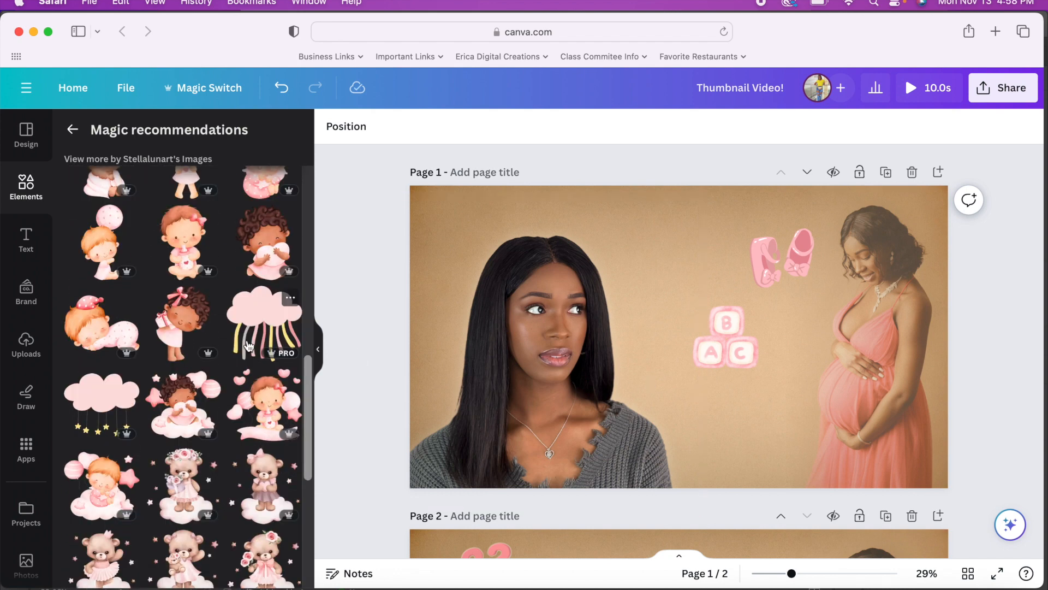
click(171, 414)
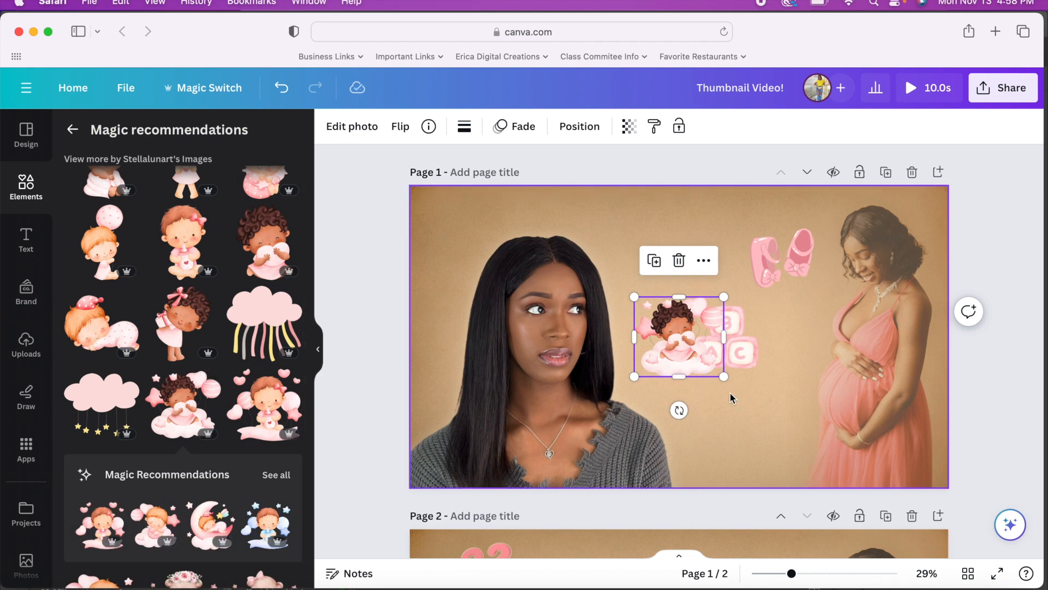
drag(673, 355, 678, 280)
- Lower the baby shoes slightly so their top aligns with the baby on the cloud, and nudge the ABC blocks
click(732, 335)
drag(784, 268, 785, 277)
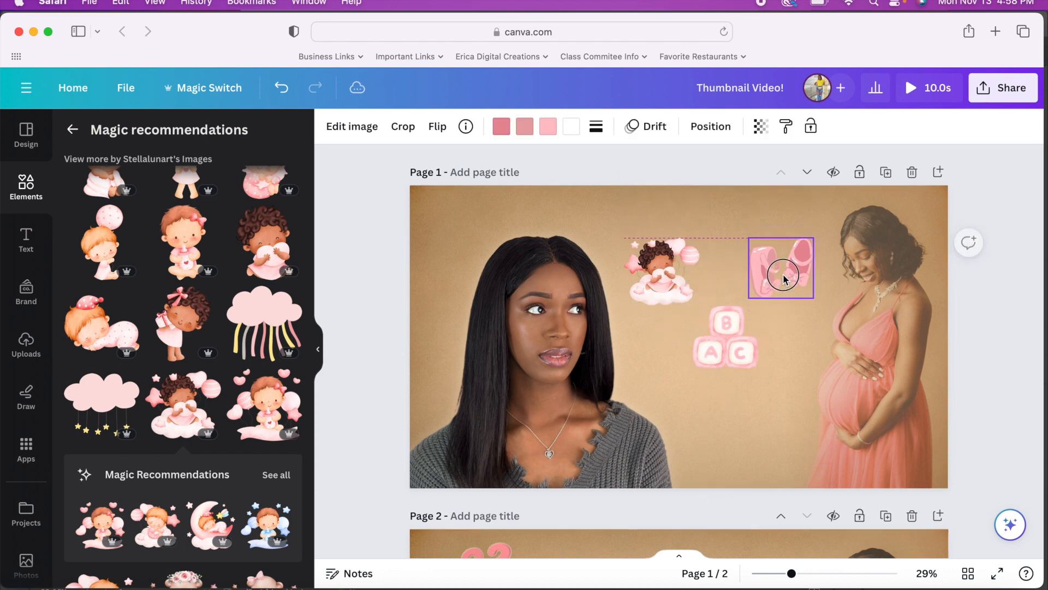
click(725, 326)
drag(723, 326, 721, 327)
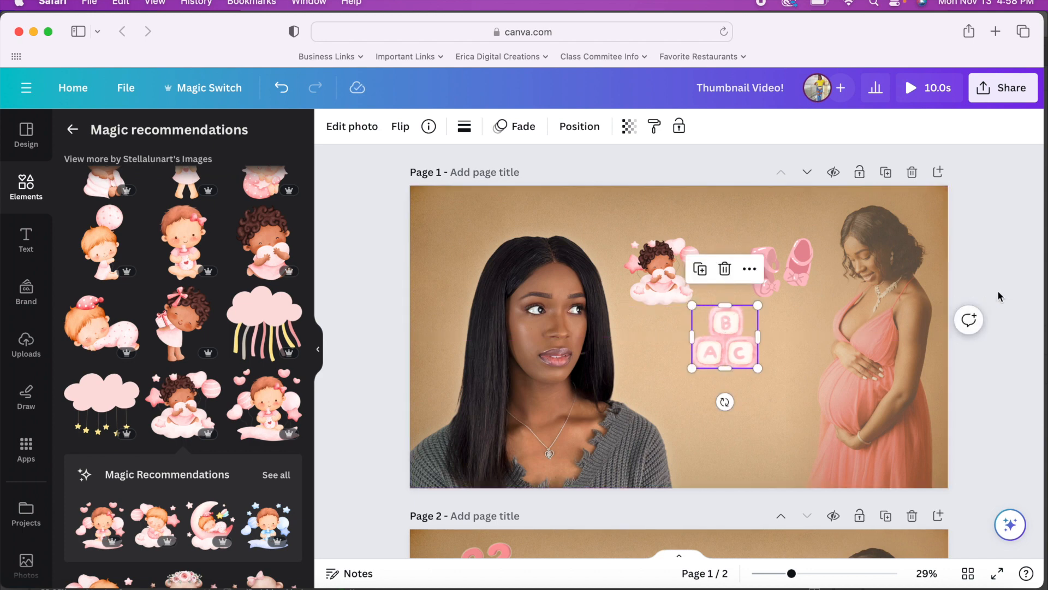
- Enlarge the shoes, the baby on the cloud and the ABC blocks on page 1, using page 2 as the reference
click(1005, 277)
scroll(1005, 277, down, 5)
scroll(1006, 276, up, 3)
scroll(805, 315, down, 2)
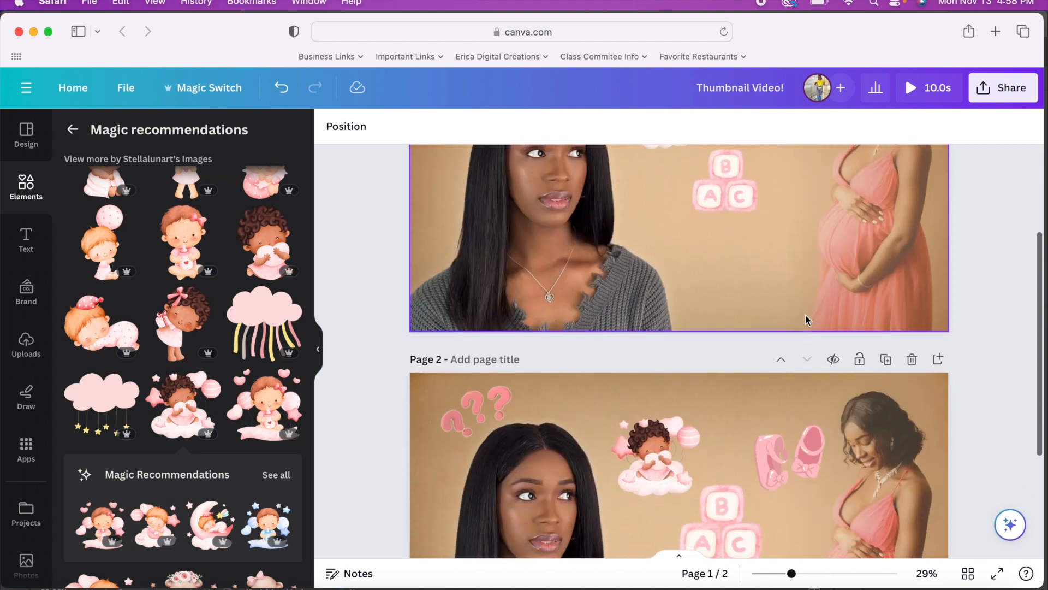
scroll(805, 314, up, 2)
click(788, 243)
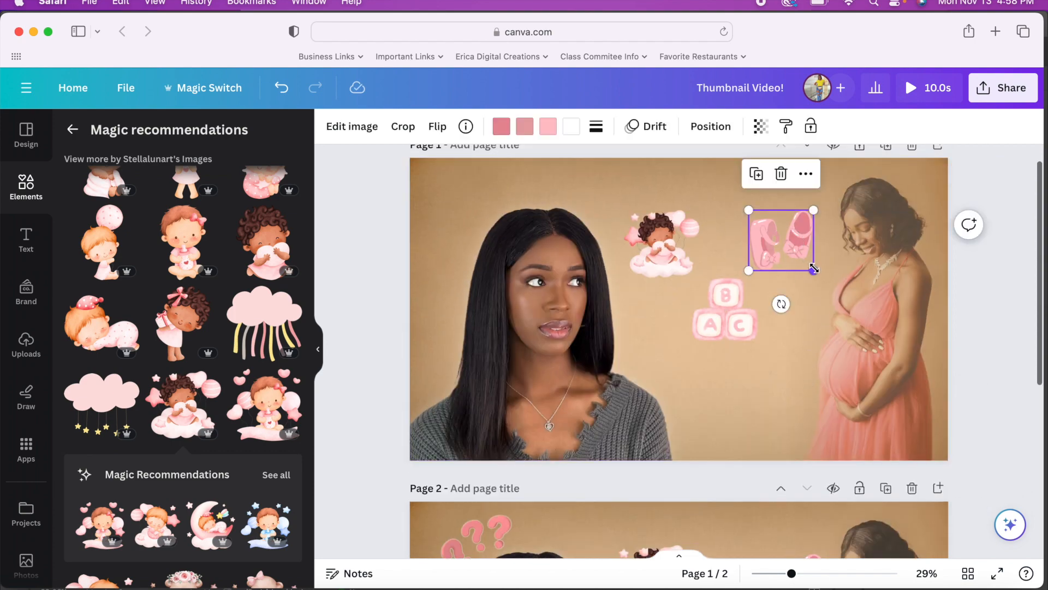
drag(814, 270, 821, 277)
click(669, 266)
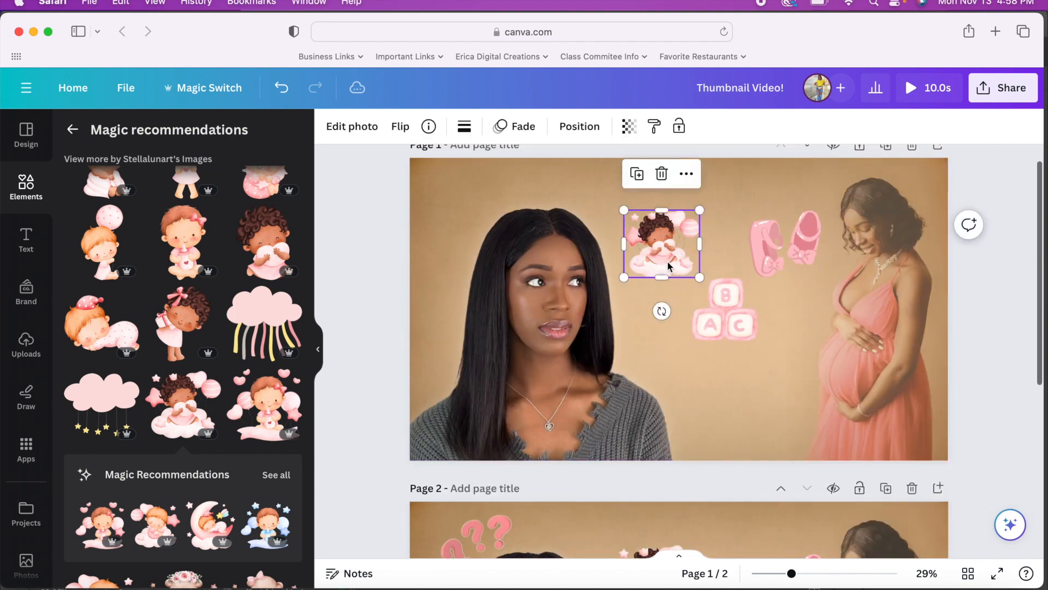
drag(702, 278, 673, 265)
click(723, 314)
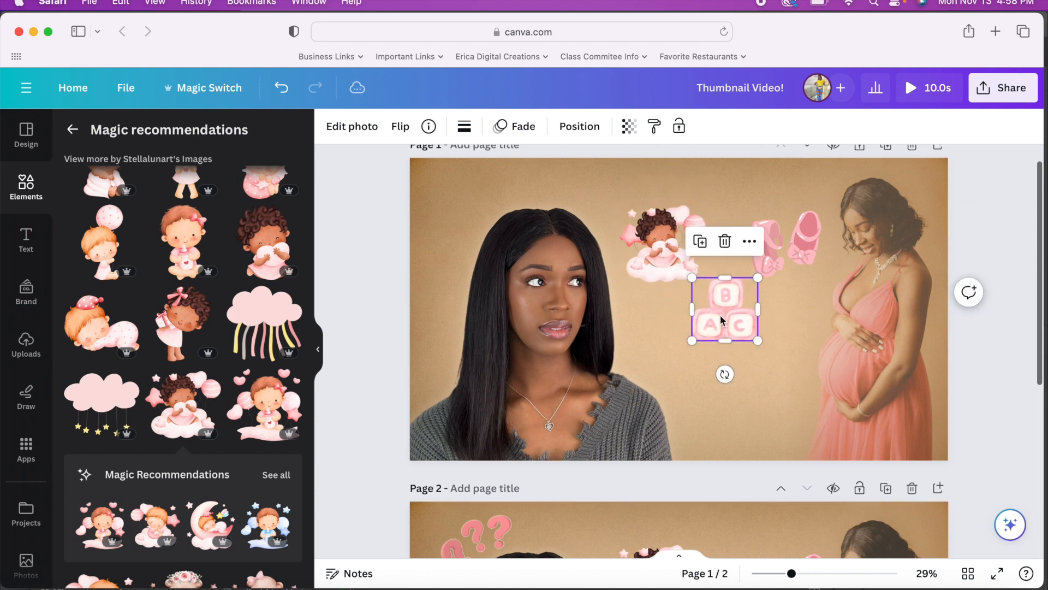
mouse_move(755, 341)
mouse_down()
mouse_move(776, 358)
mouse_move(743, 341)
mouse_up()
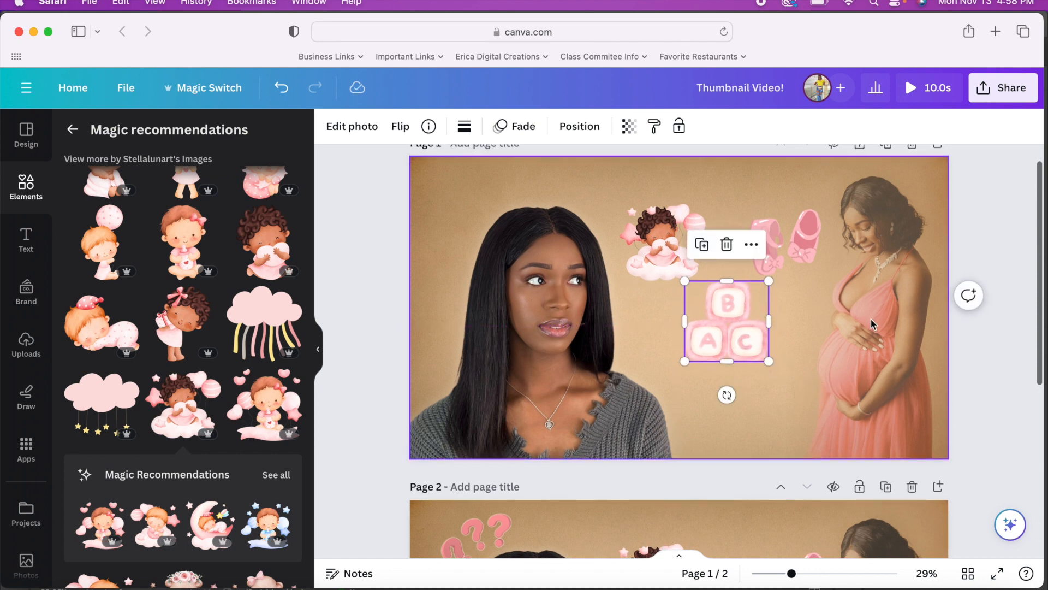
- Compare page 1's graphics with page 2 and shift the baby shoes slightly toward the pregnant woman
scroll(928, 344, down, 1)
click(974, 376)
scroll(887, 342, down, 3)
scroll(887, 342, up, 3)
drag(769, 194, 774, 197)
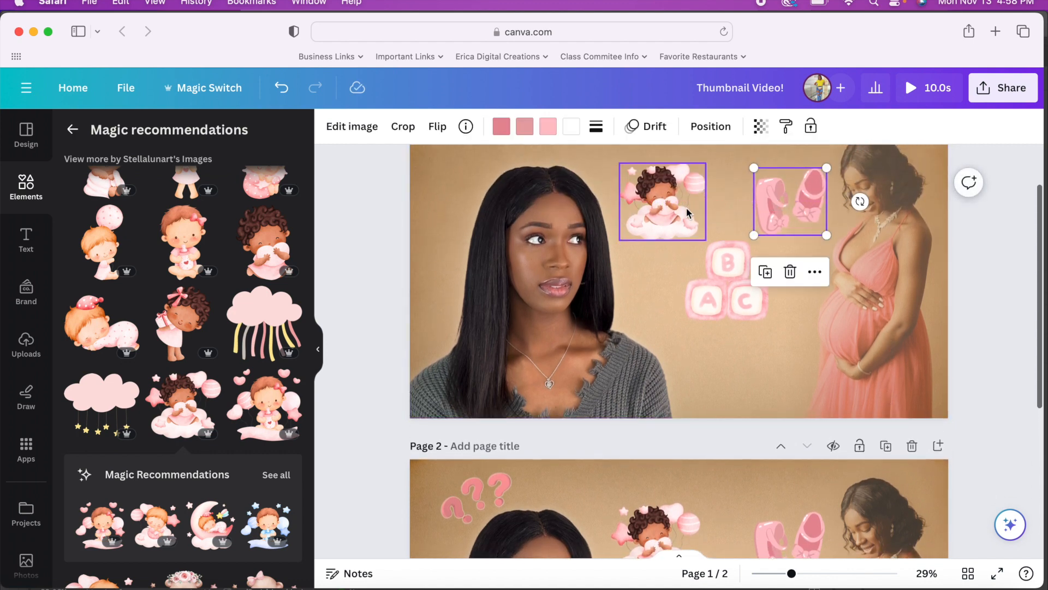
click(981, 260)
scroll(1010, 276, up, 2)
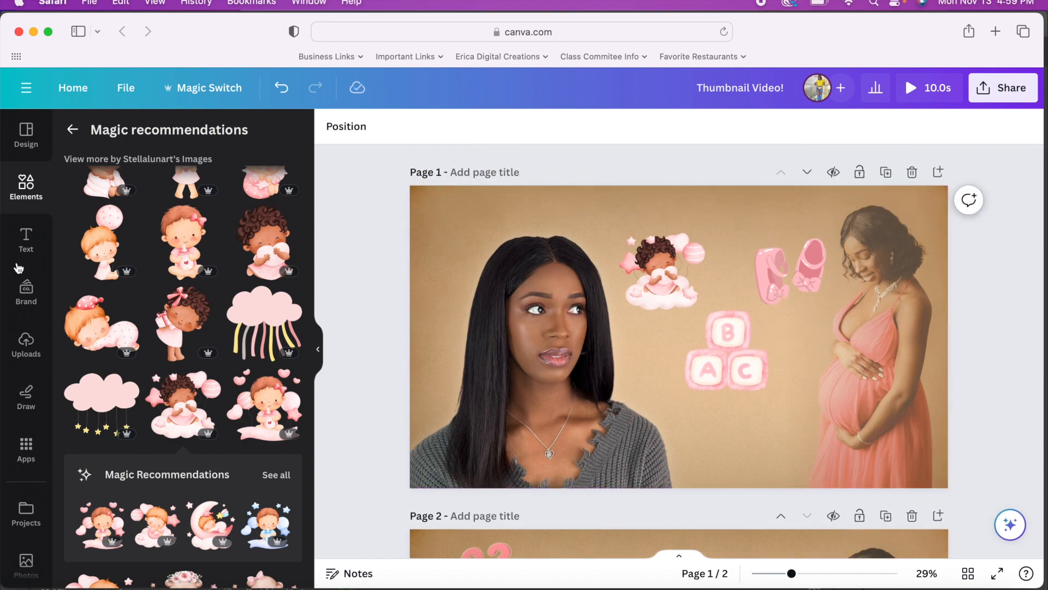
- Add a heading reading "FINDING OUT IM PREGNANT" to page 1 and set it in the Bobby Jones font
click(24, 245)
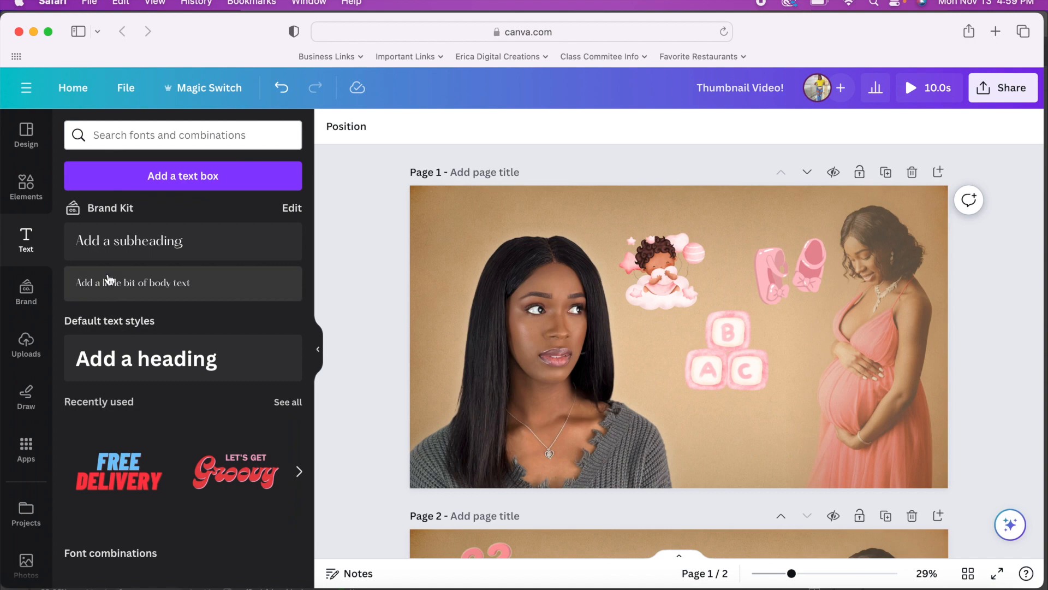
click(158, 373)
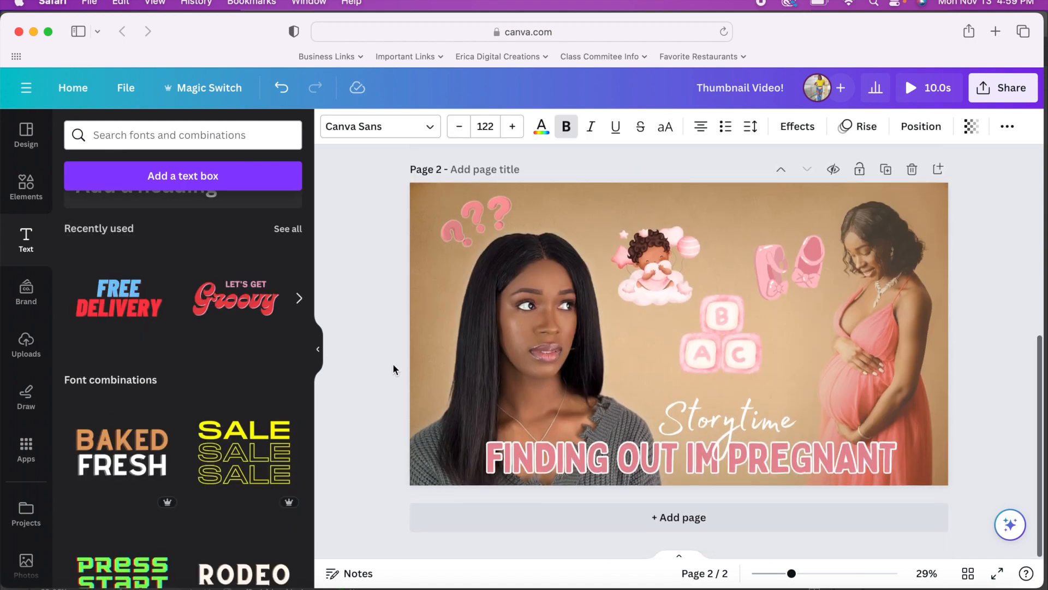
scroll(392, 363, up, 6)
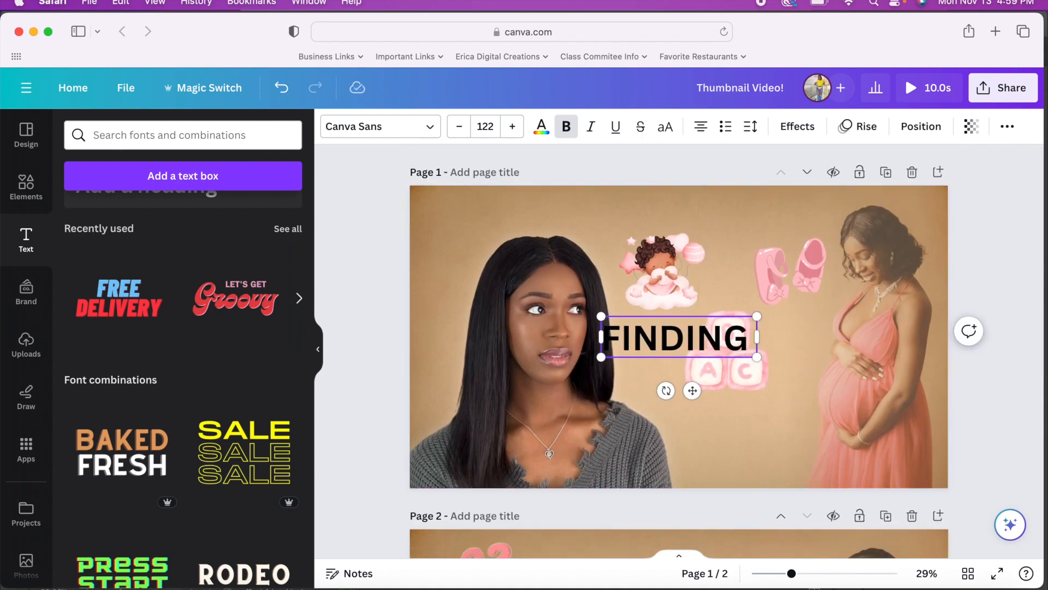
text(OUT IM PR)
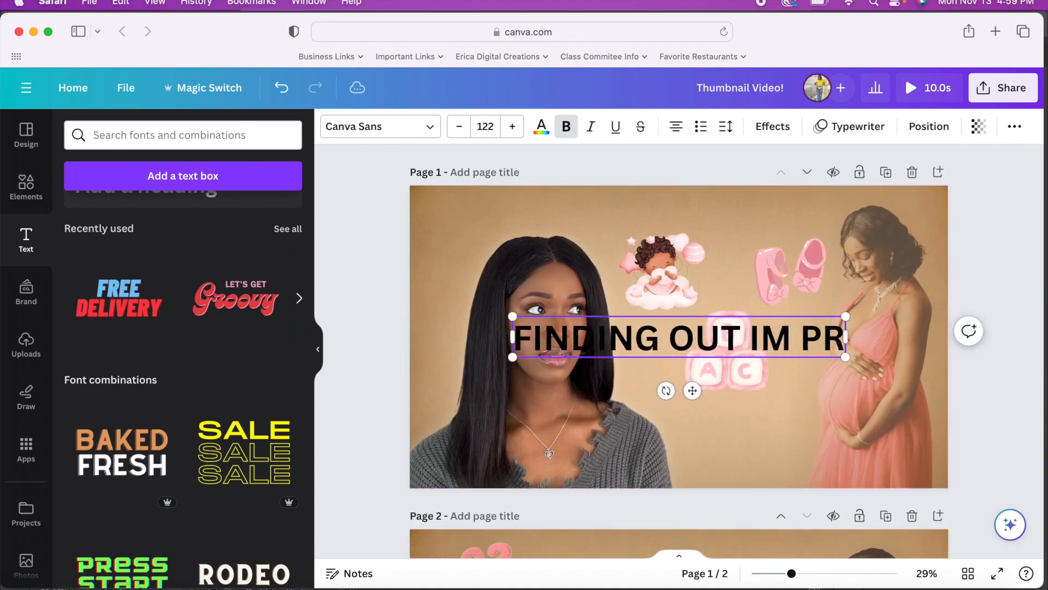
text(EGNANT)
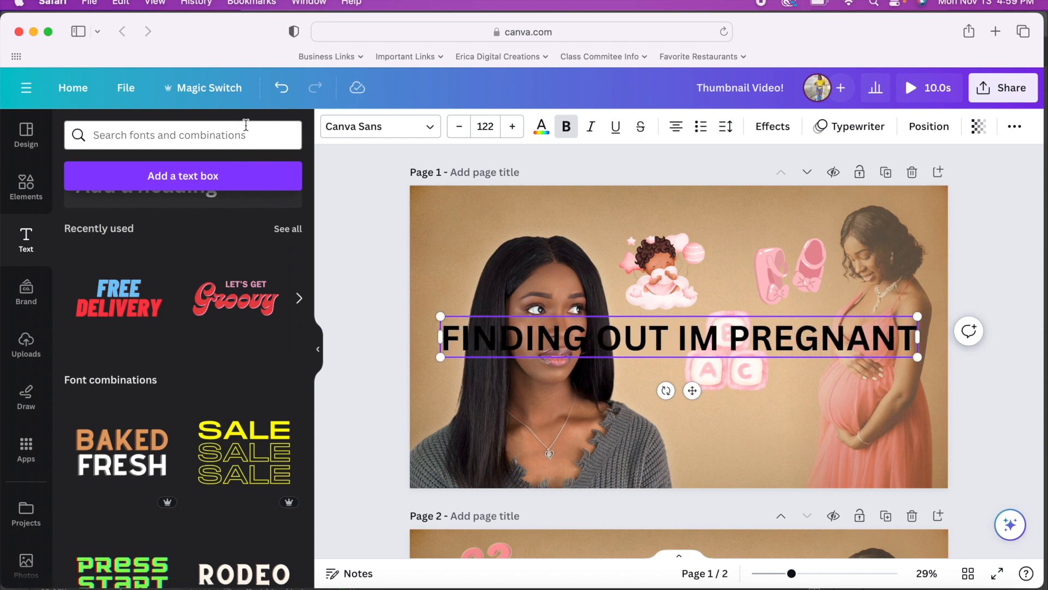
click(360, 132)
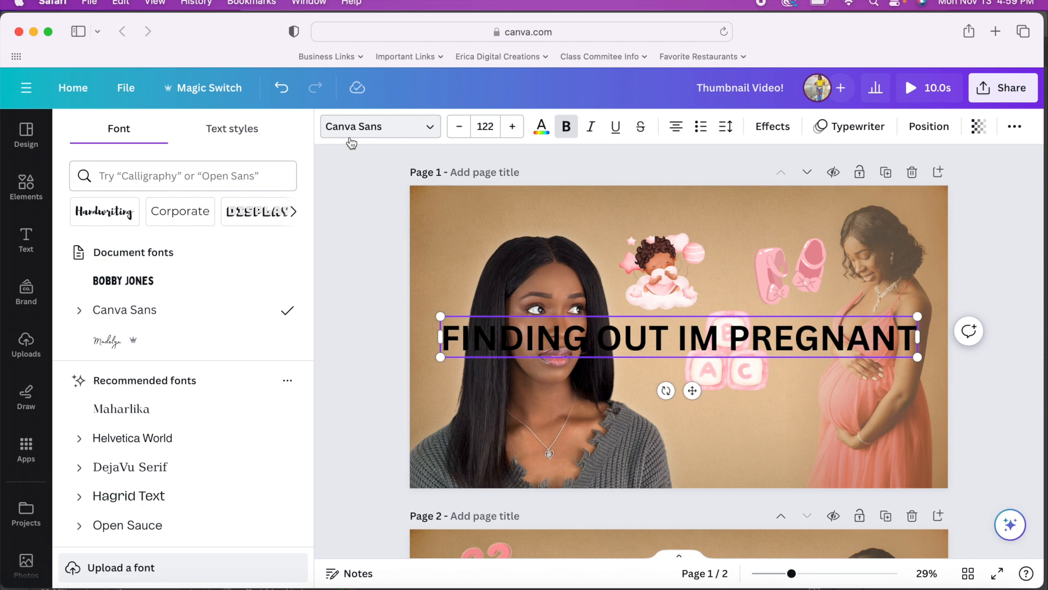
click(111, 290)
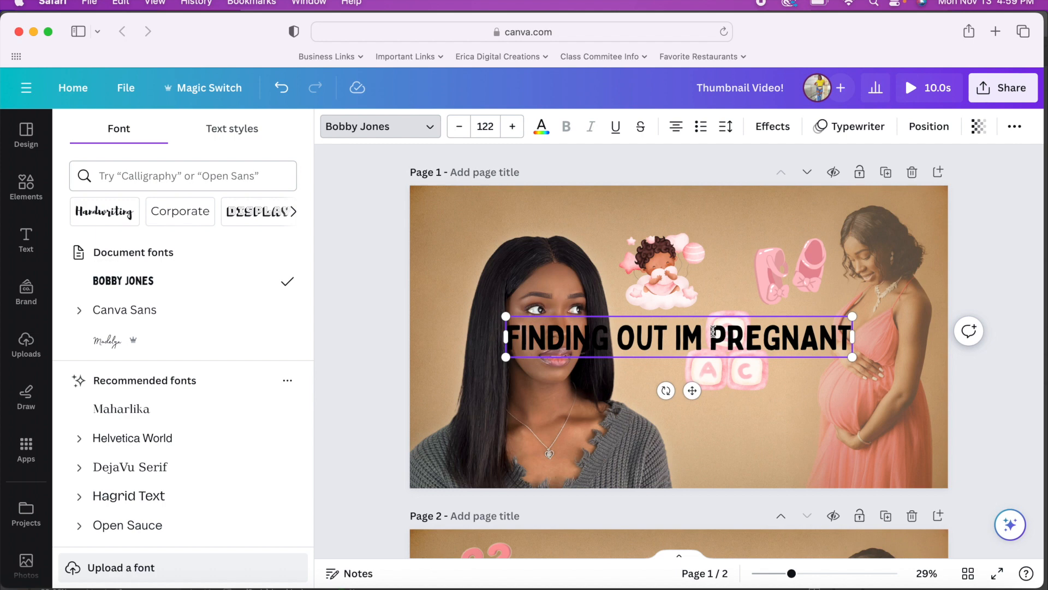
- Color the entire "FINDING OUT IM PREGNANT" heading with the pink document color #e68d97
click(542, 131)
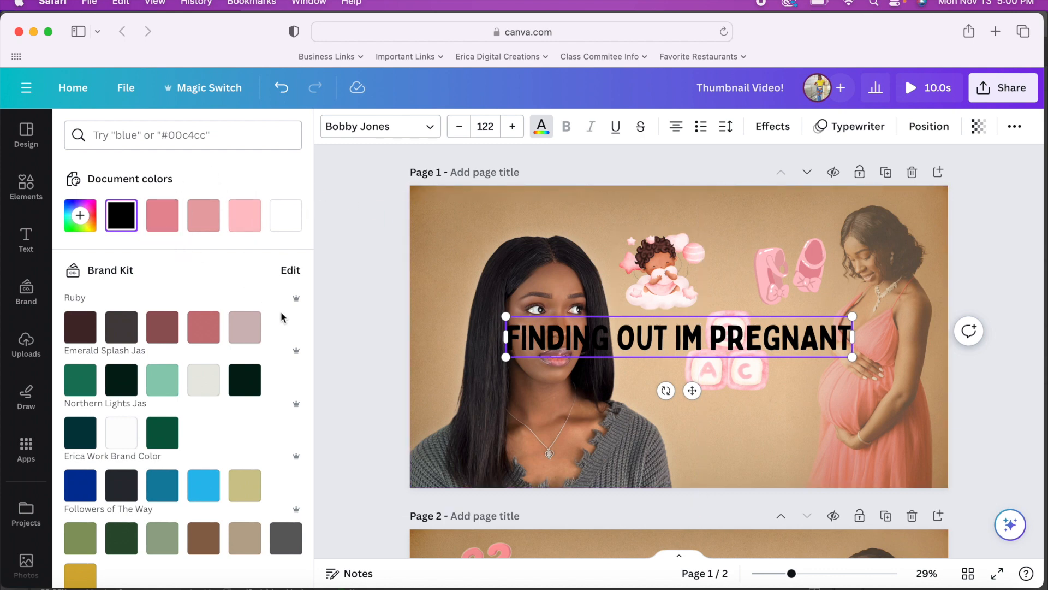
click(163, 216)
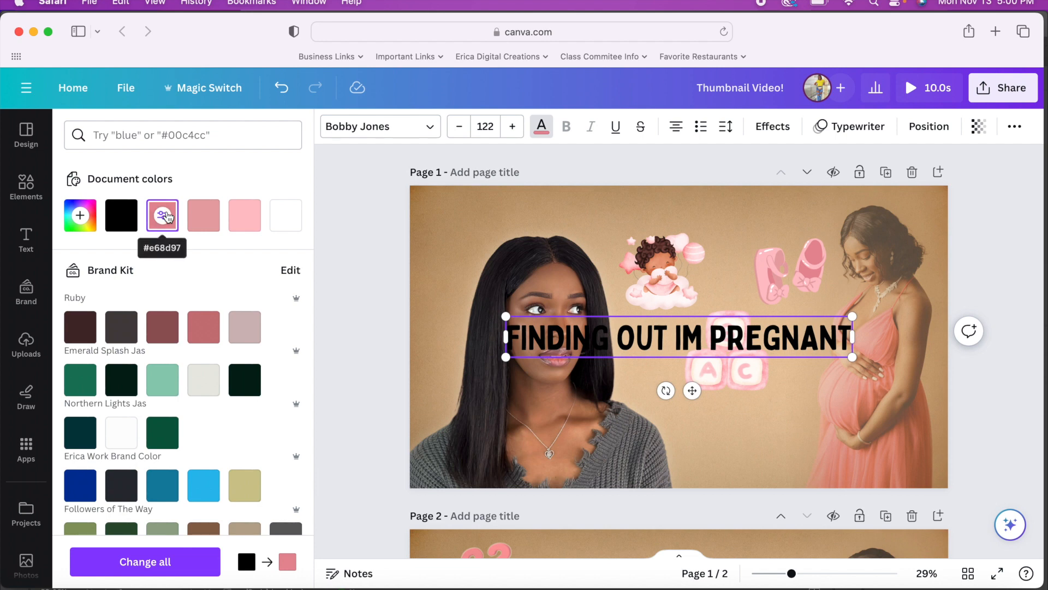
double_click(538, 334)
click(538, 333)
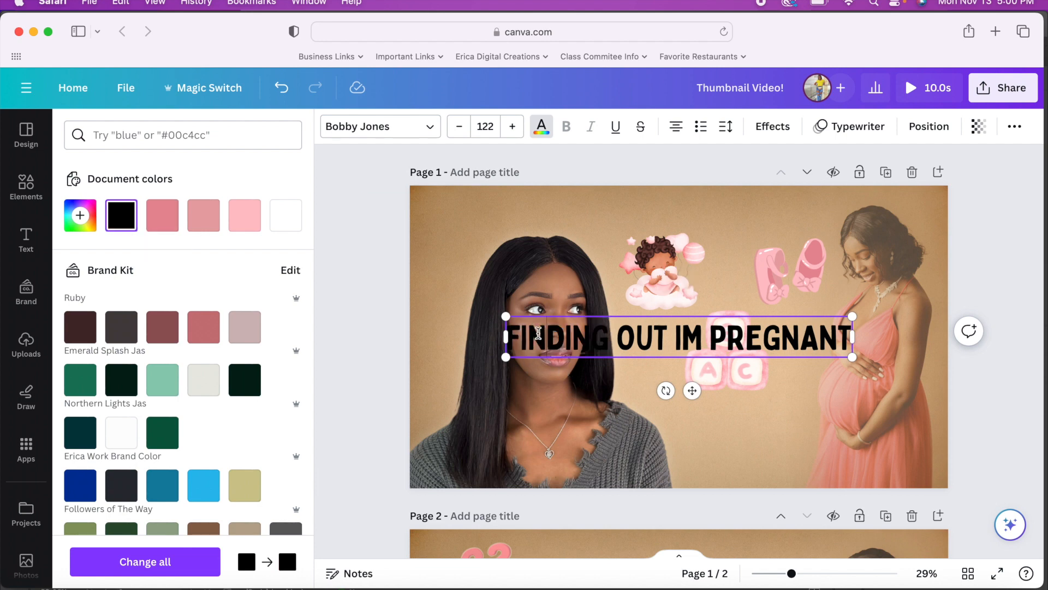
drag(511, 330, 846, 352)
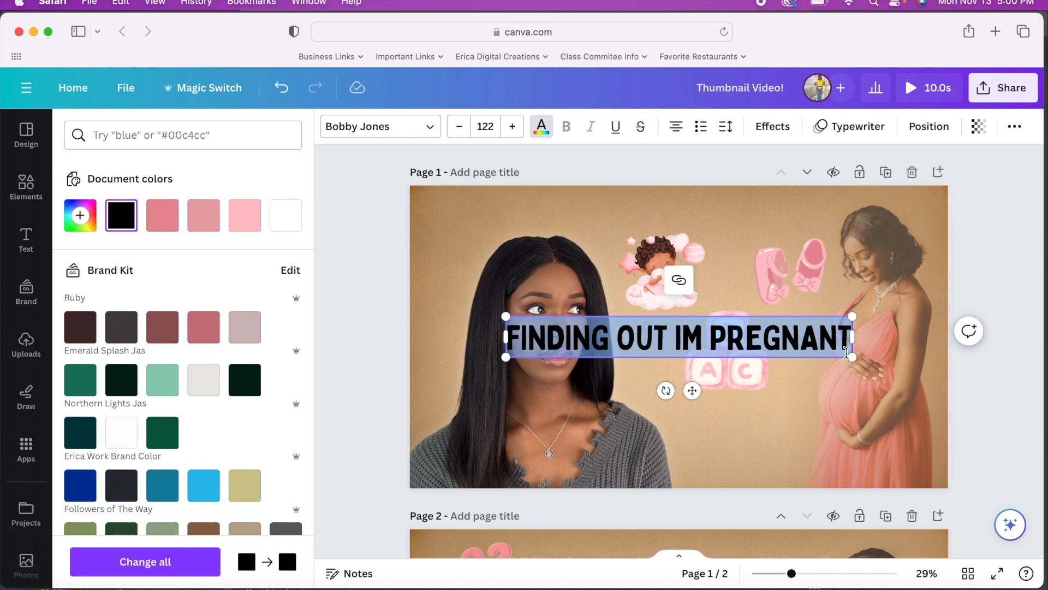
click(160, 215)
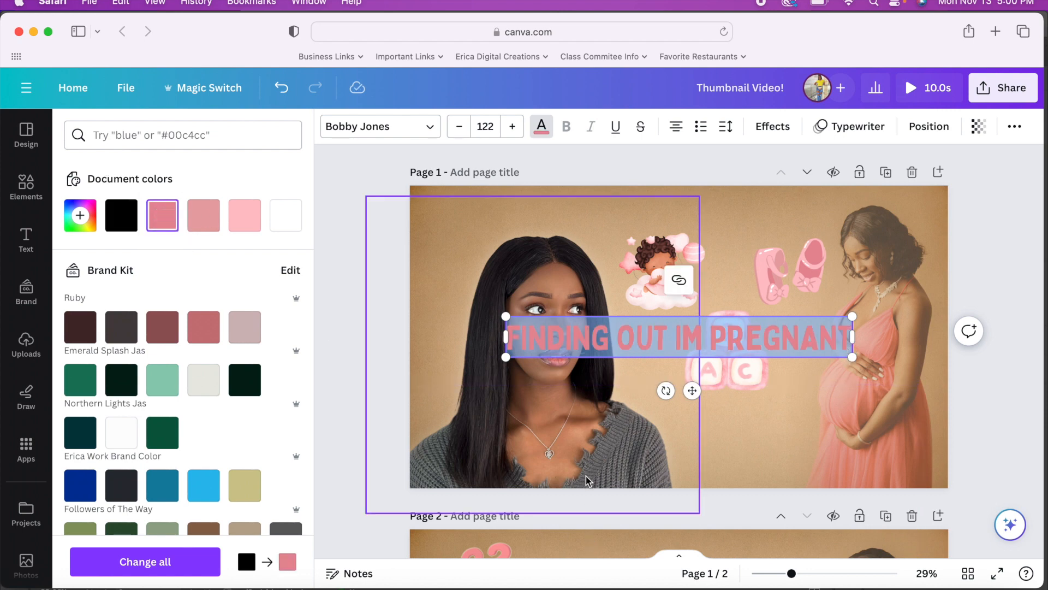
- Apply the Outline text effect to the pink heading with white as the outline color
click(779, 129)
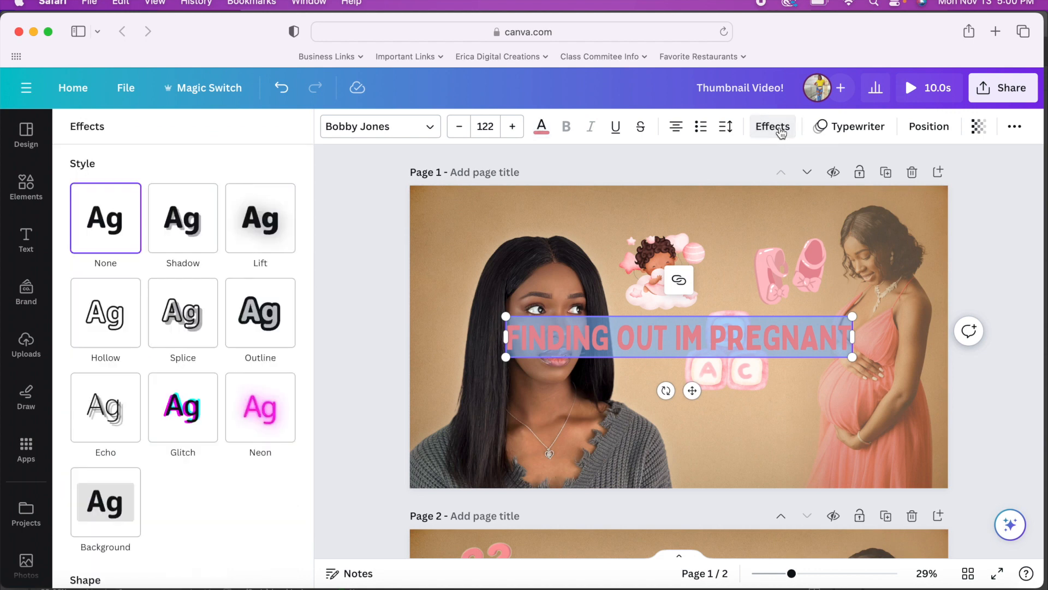
click(240, 318)
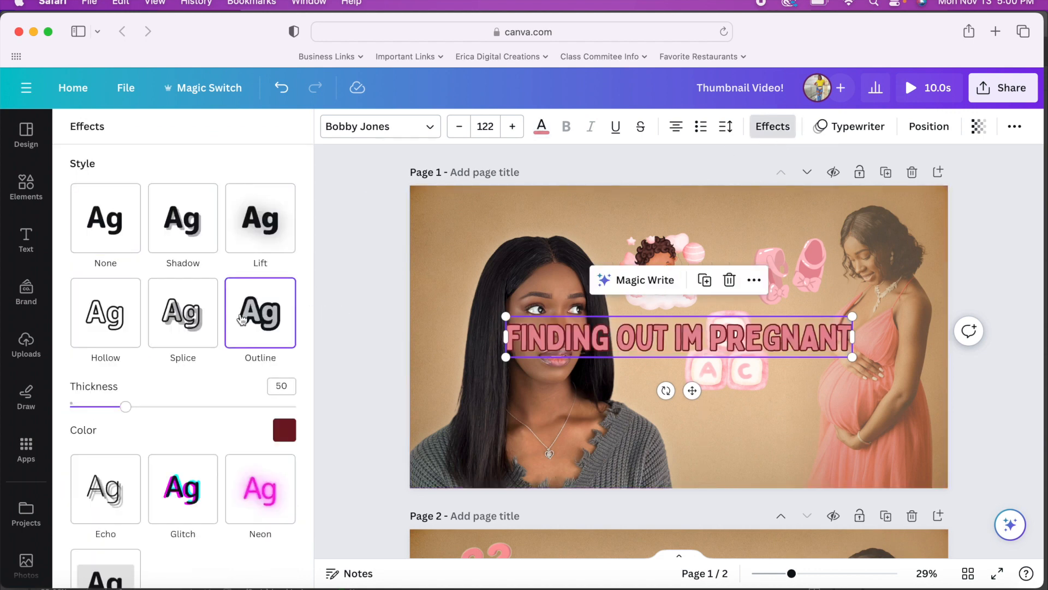
click(283, 430)
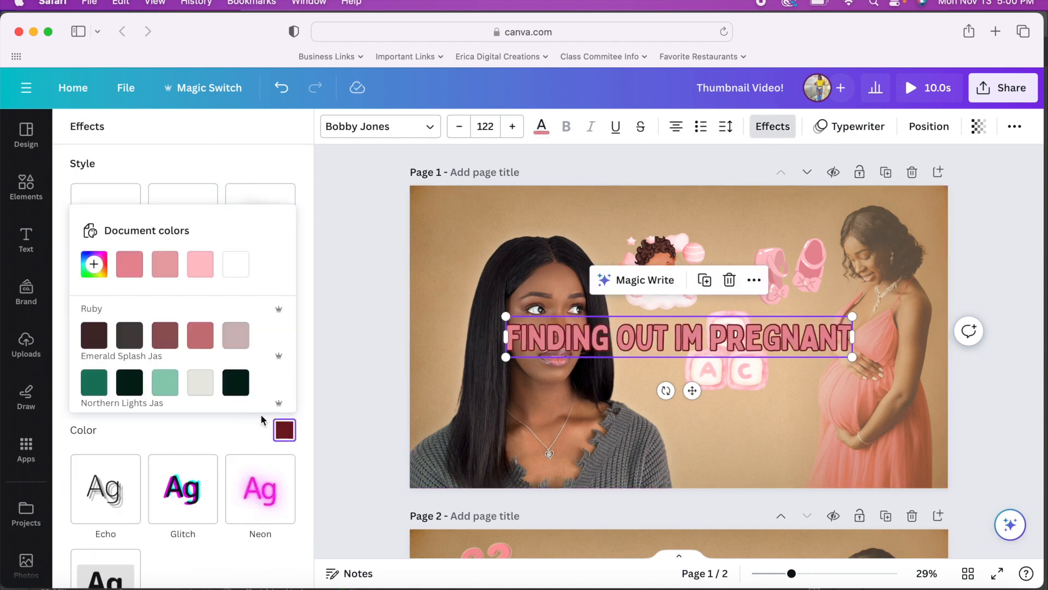
click(237, 273)
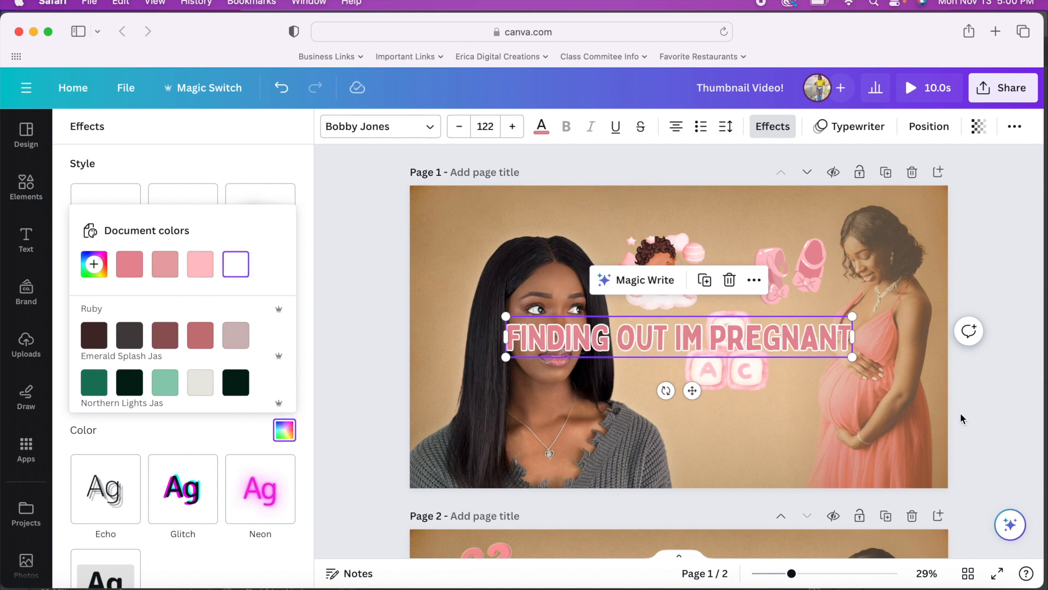
- Enlarge the "FINDING OUT IM PREGNANT" heading to about font size 169 and place it along the bottom of page 1
drag(853, 356, 912, 401)
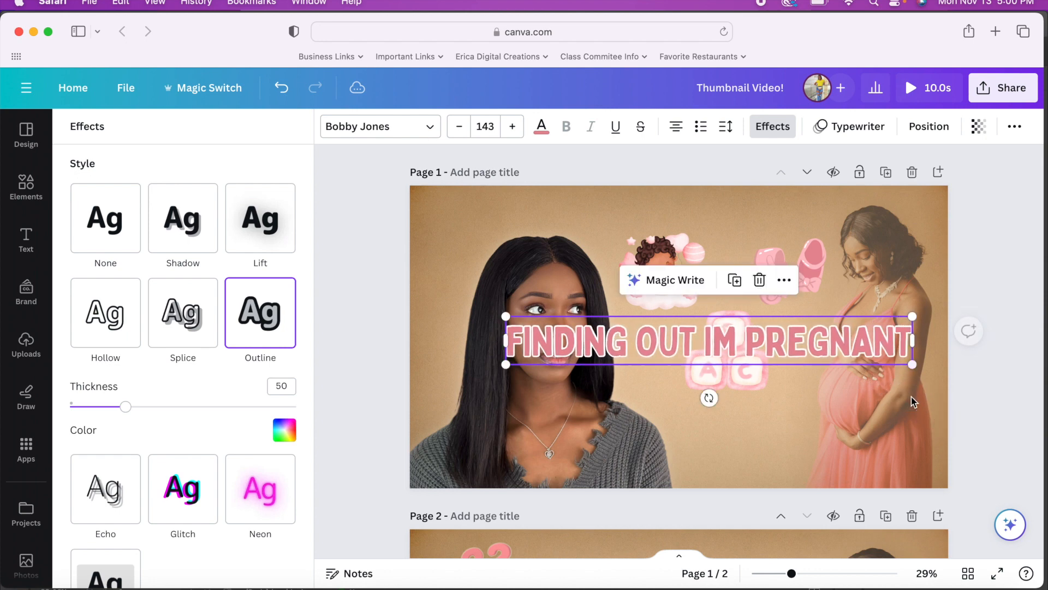
drag(871, 334, 882, 438)
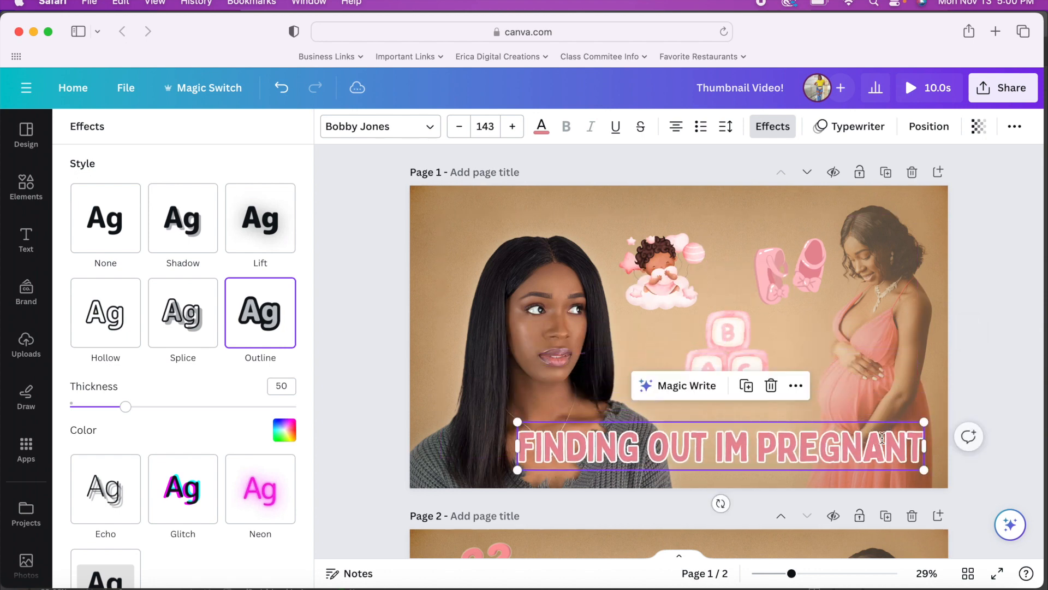
click(486, 126)
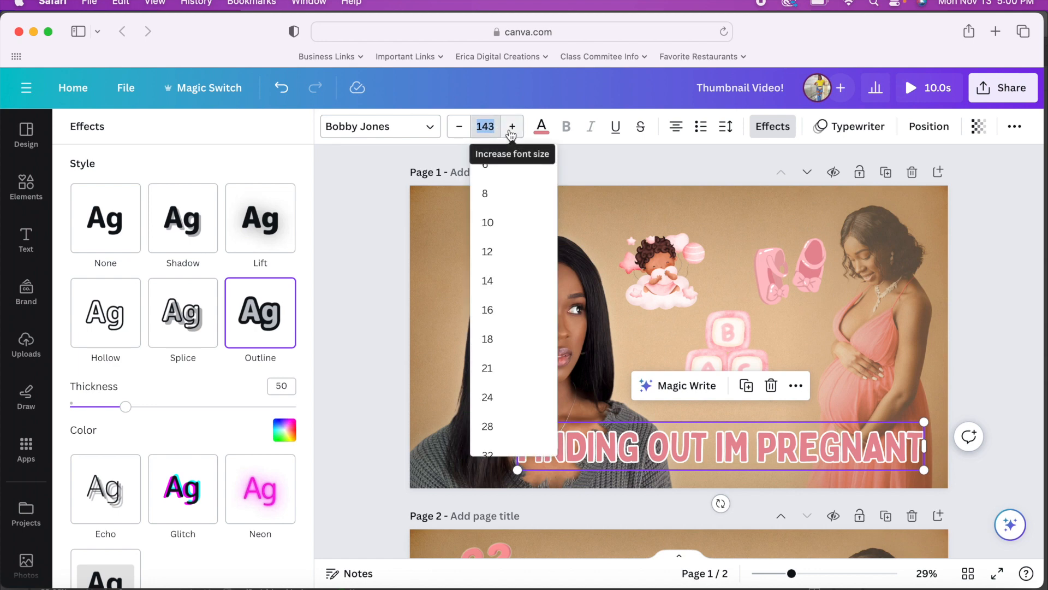
click(511, 126)
click(511, 127)
click(491, 125)
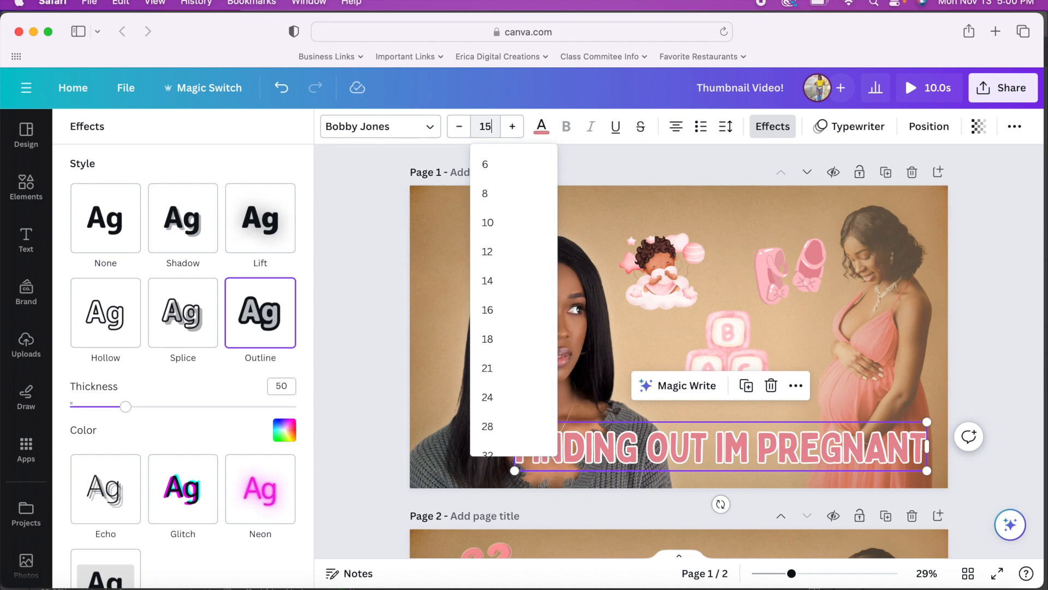
text(150)
key(Return)
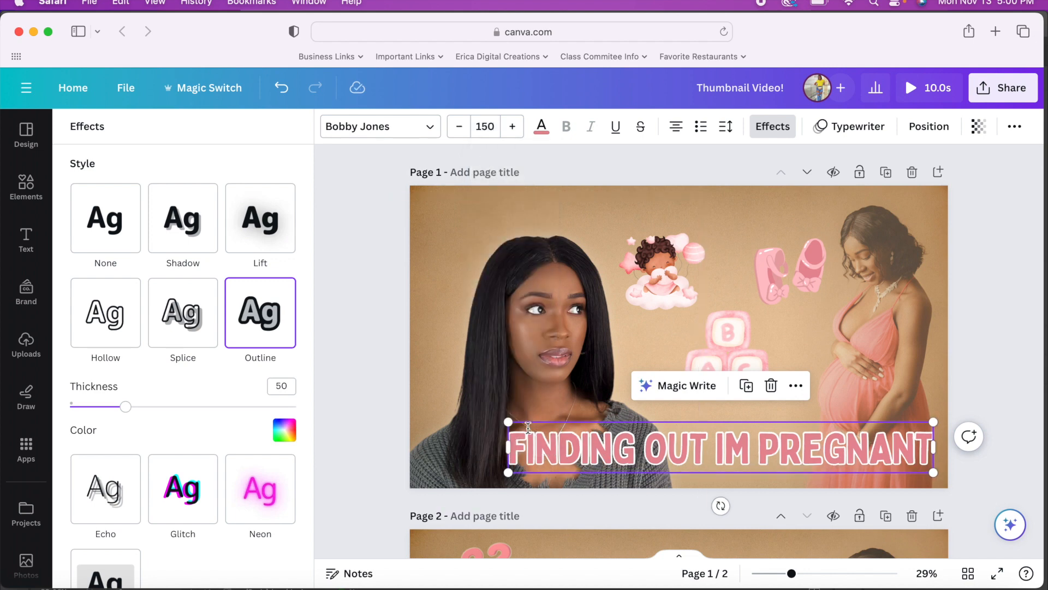
drag(507, 421, 456, 397)
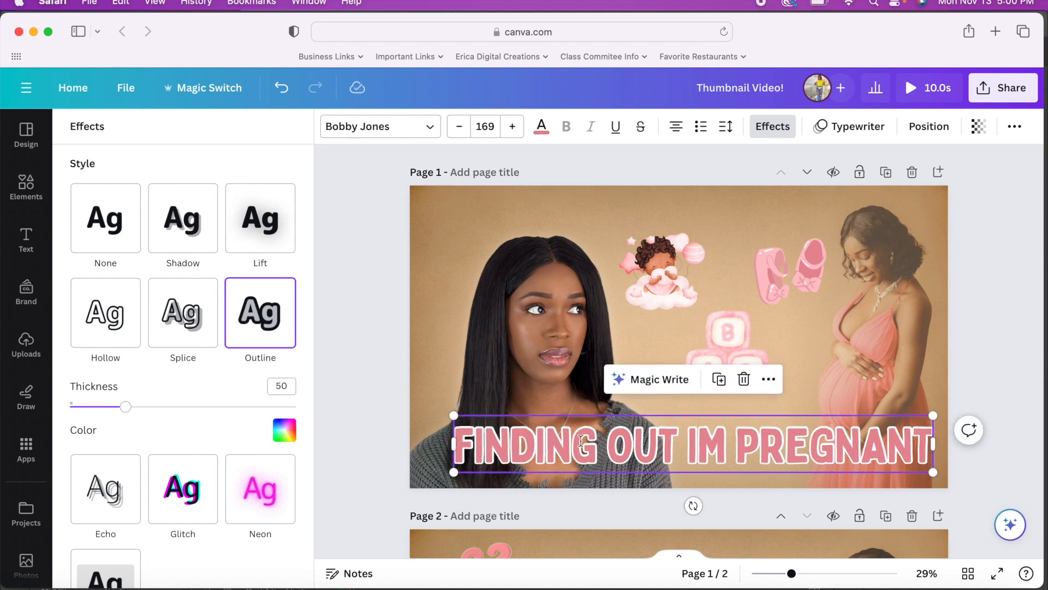
drag(577, 443, 575, 452)
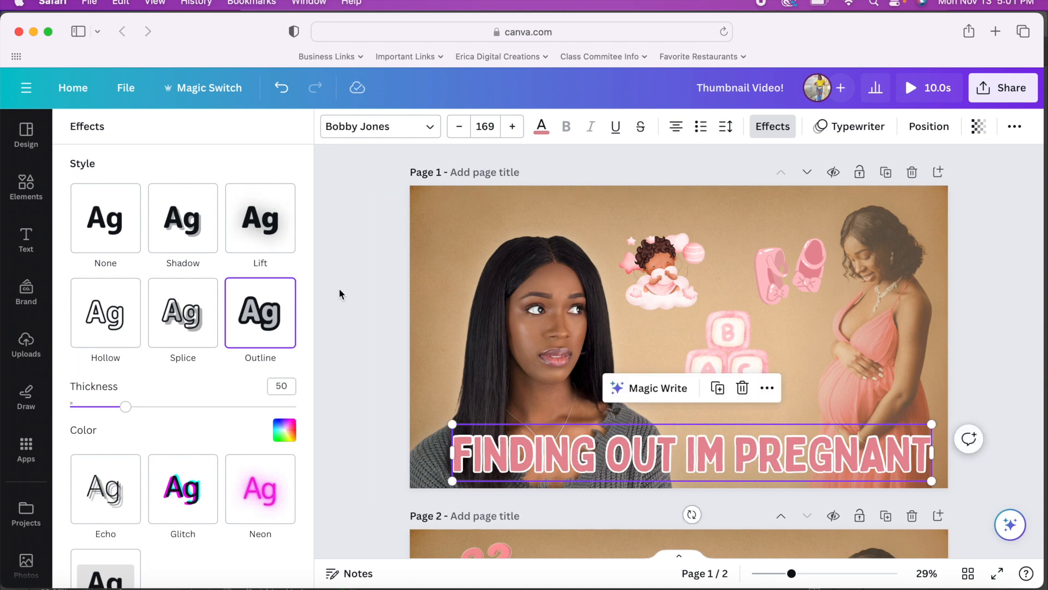
- Add a "Storytime" heading just above the pink title and set it in the Madelyn font
click(16, 246)
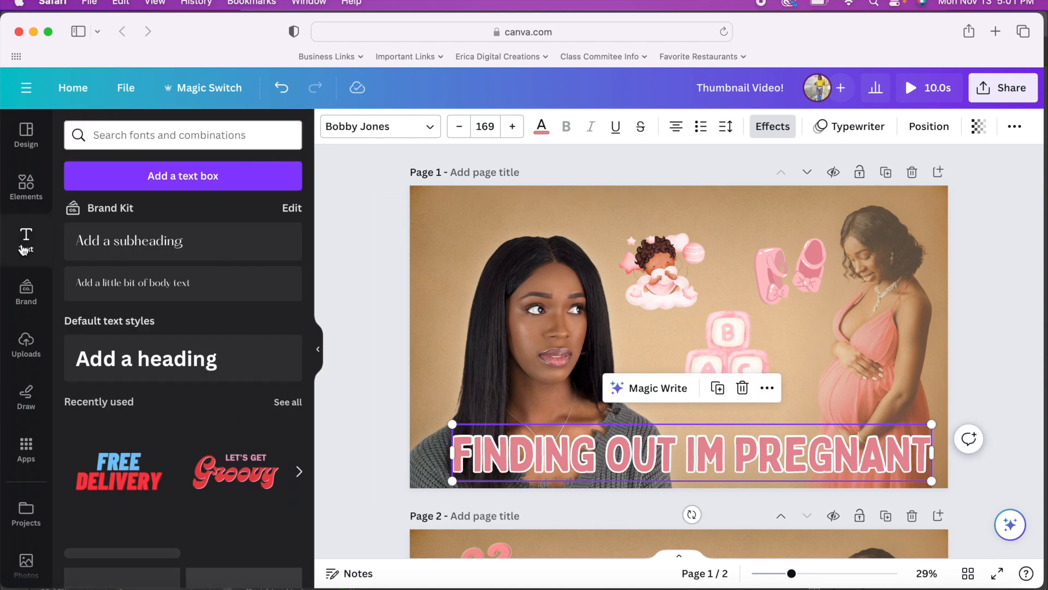
click(170, 369)
text(S)
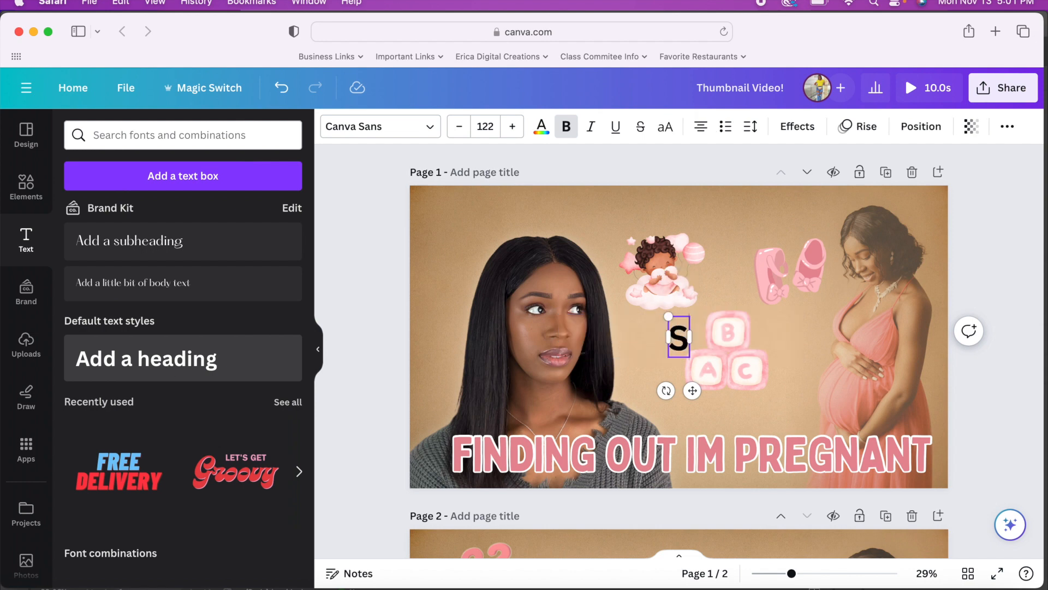
text(tory)
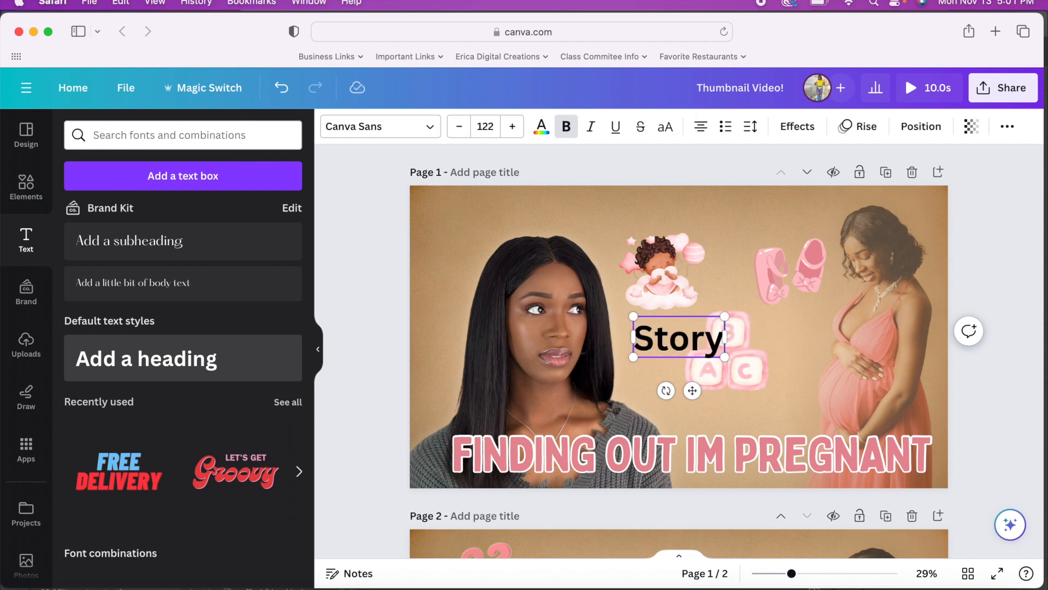
text(time)
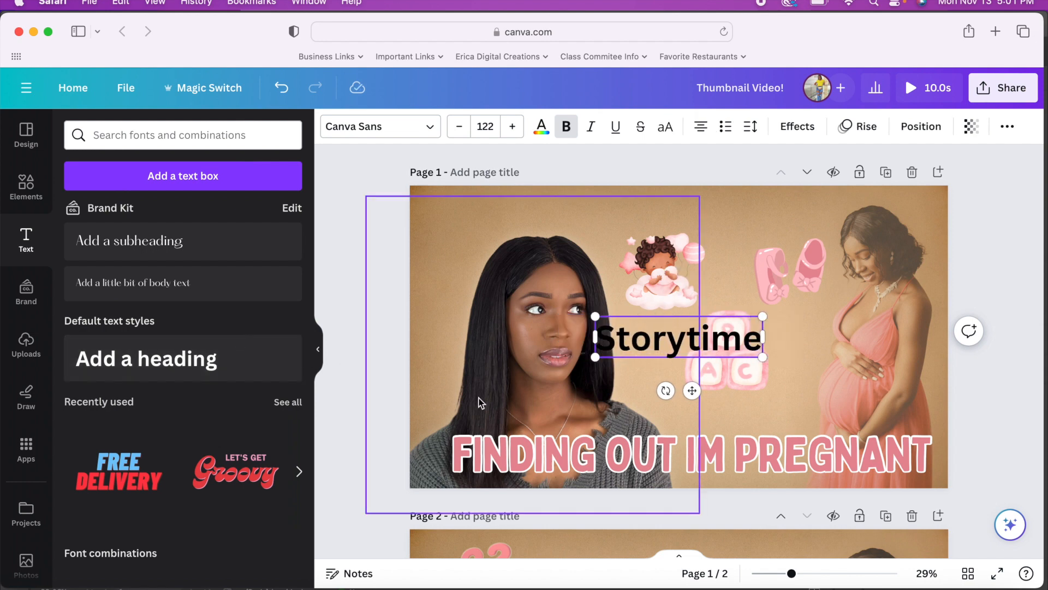
drag(687, 344, 760, 410)
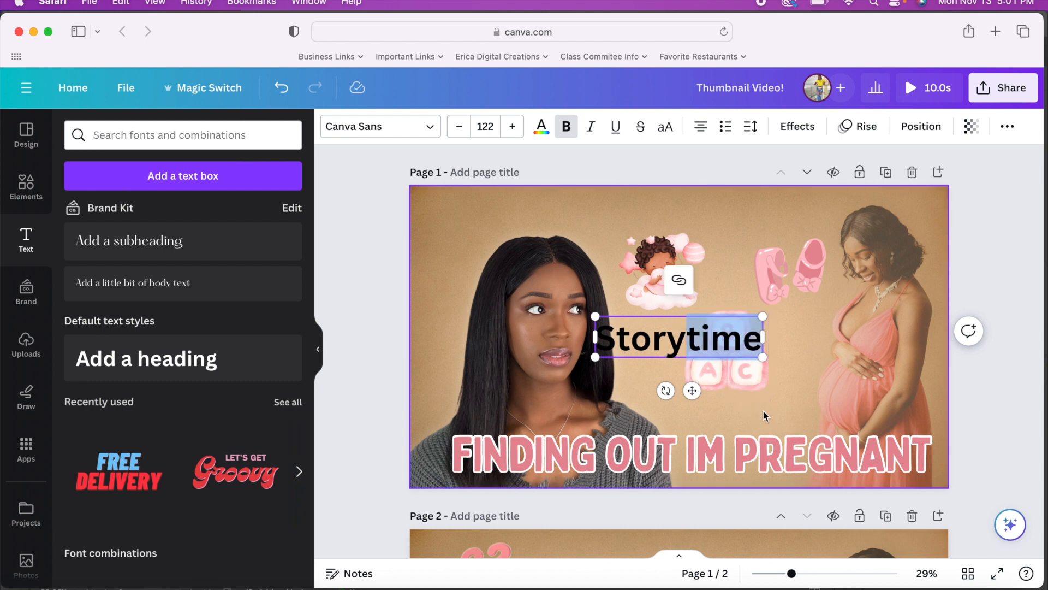
drag(621, 342, 748, 465)
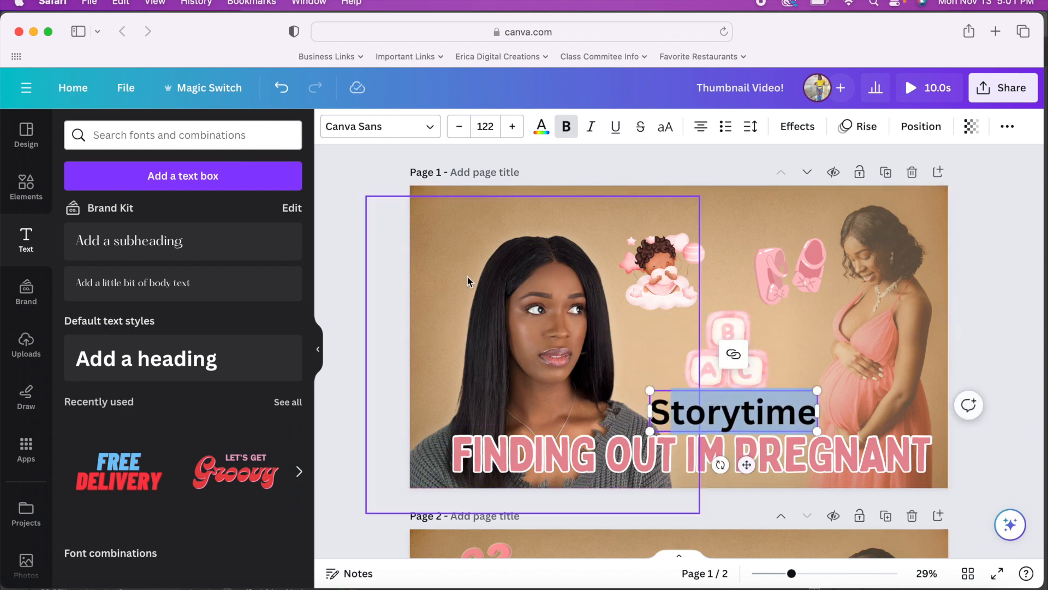
click(433, 124)
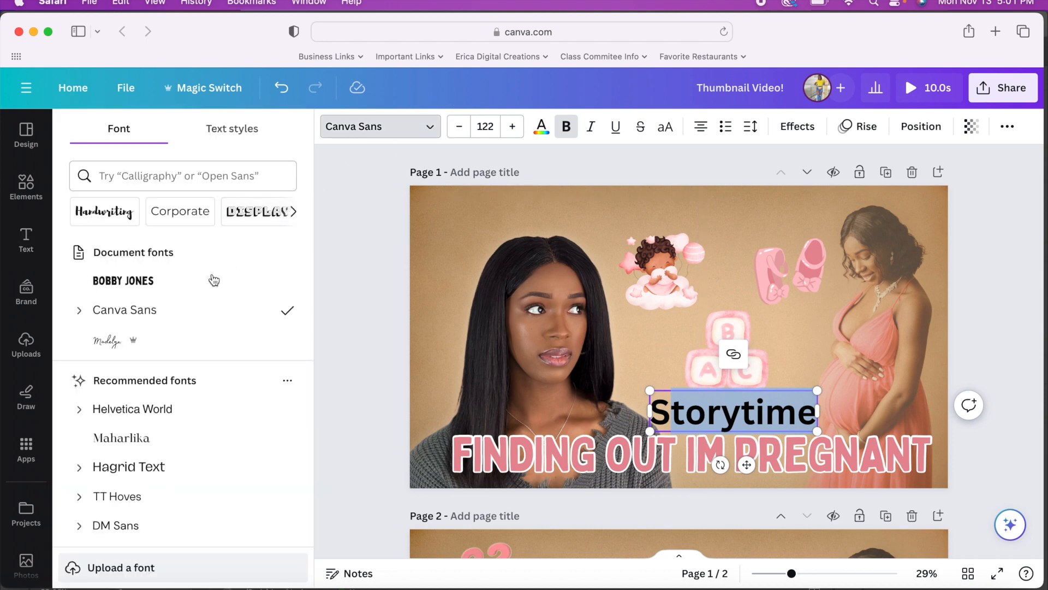
click(110, 341)
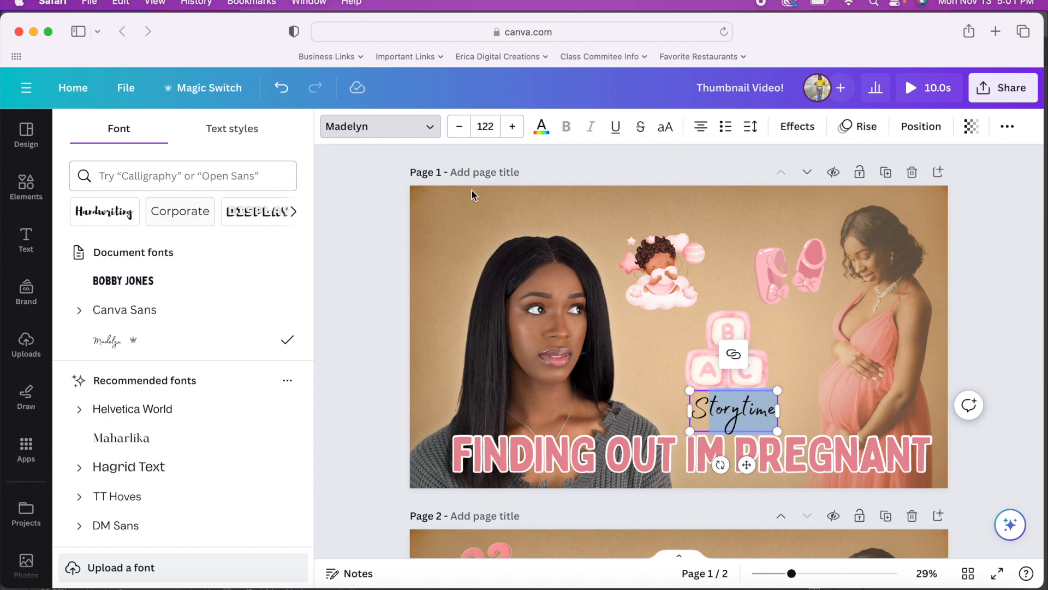
- Color all of the "Storytime" text white and enlarge it to about font size 220 above the pink title
click(531, 128)
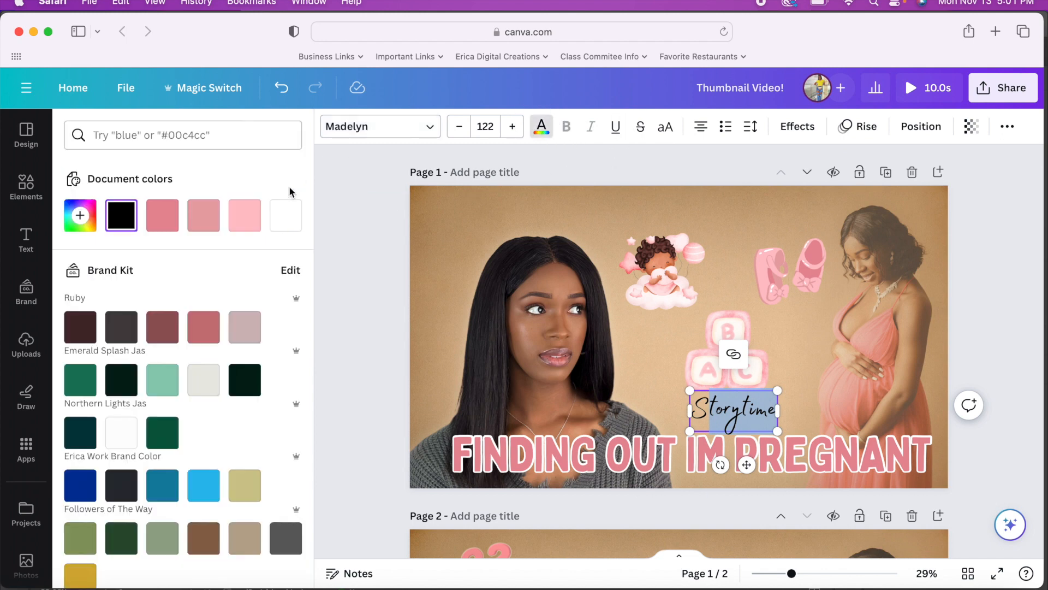
click(285, 215)
click(704, 407)
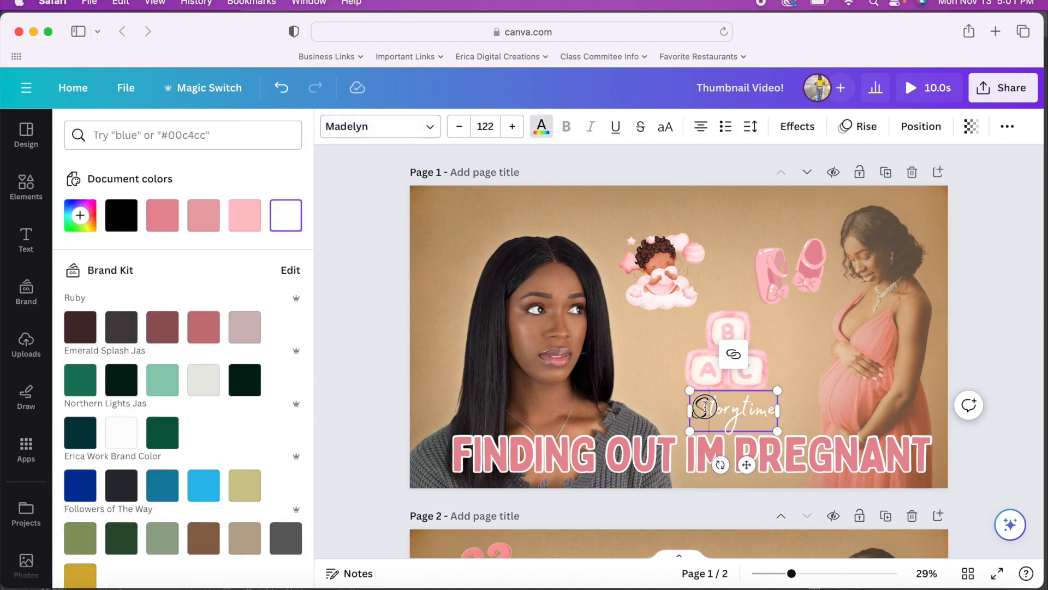
drag(705, 407, 692, 409)
click(121, 215)
click(283, 224)
drag(779, 431, 702, 406)
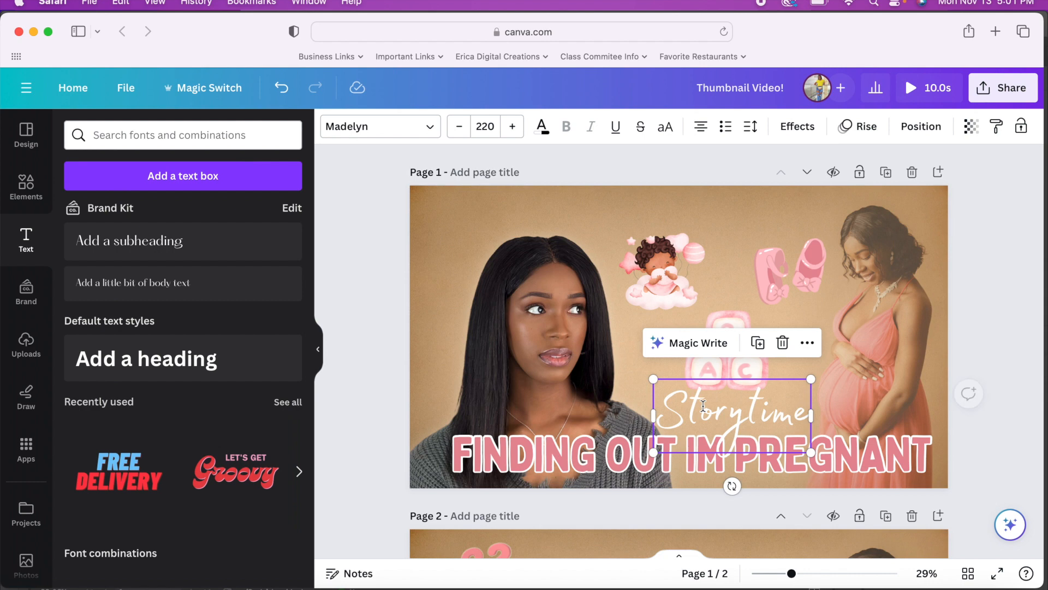
- Select the baby on the cloud, the shoes and the ABC blocks and move them up together, clear of the "Storytime" text
click(676, 290)
shift+click(729, 349)
drag(745, 332, 742, 311)
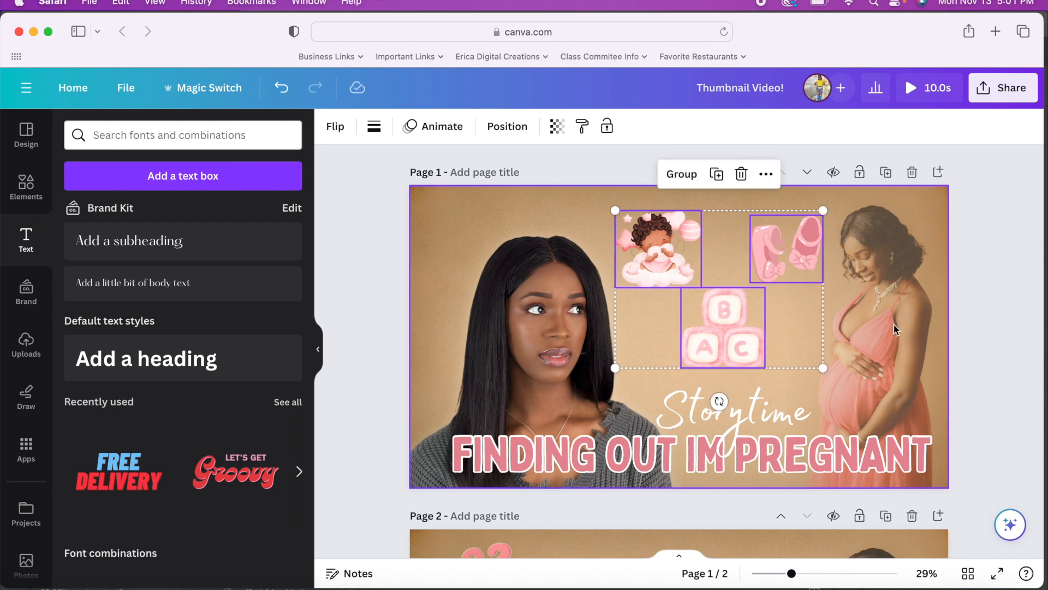
click(1001, 310)
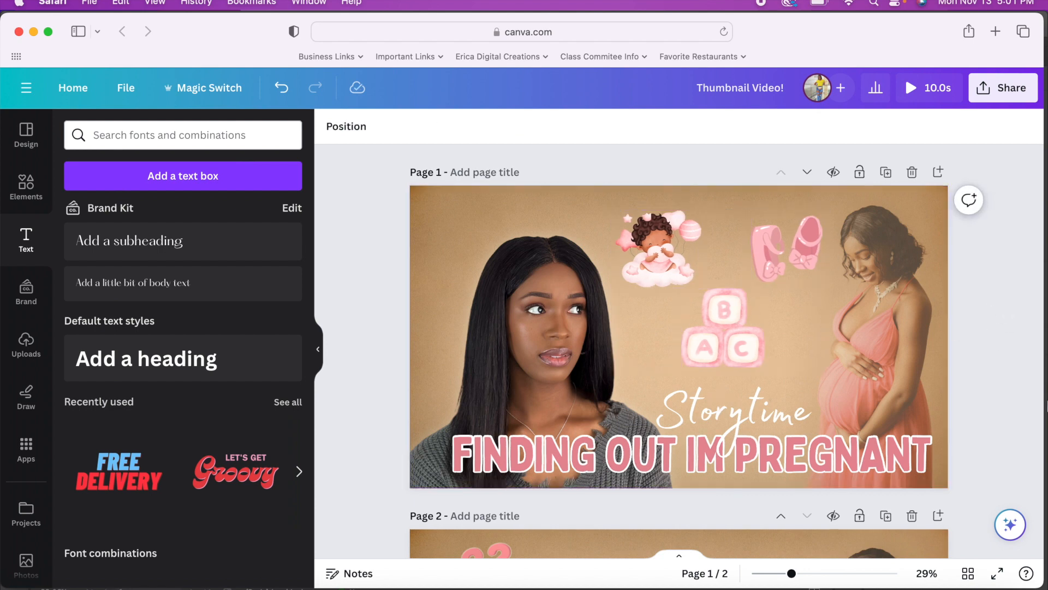
click(243, 124)
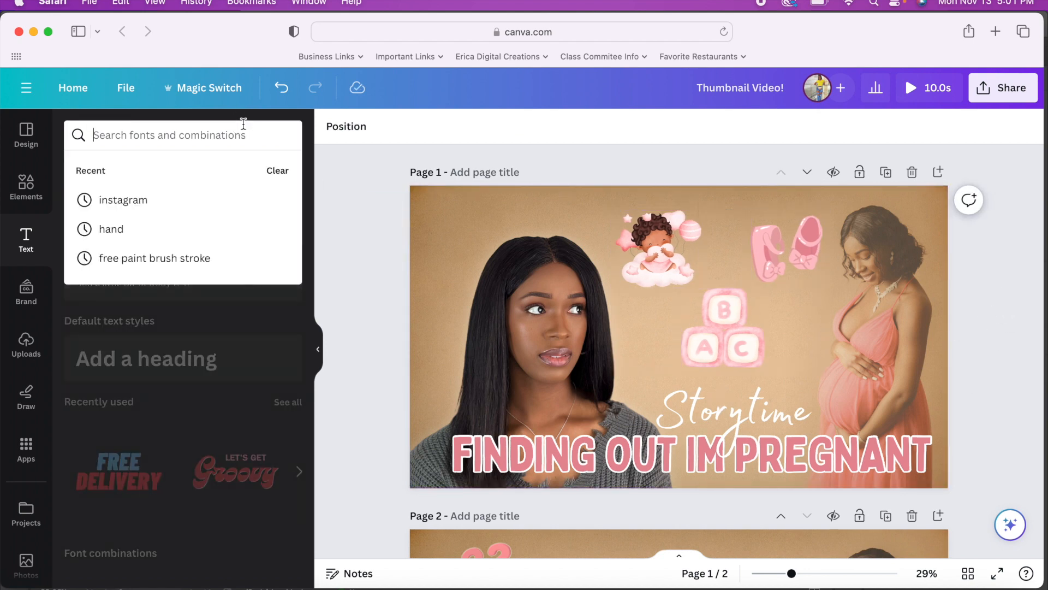
text(queatio)
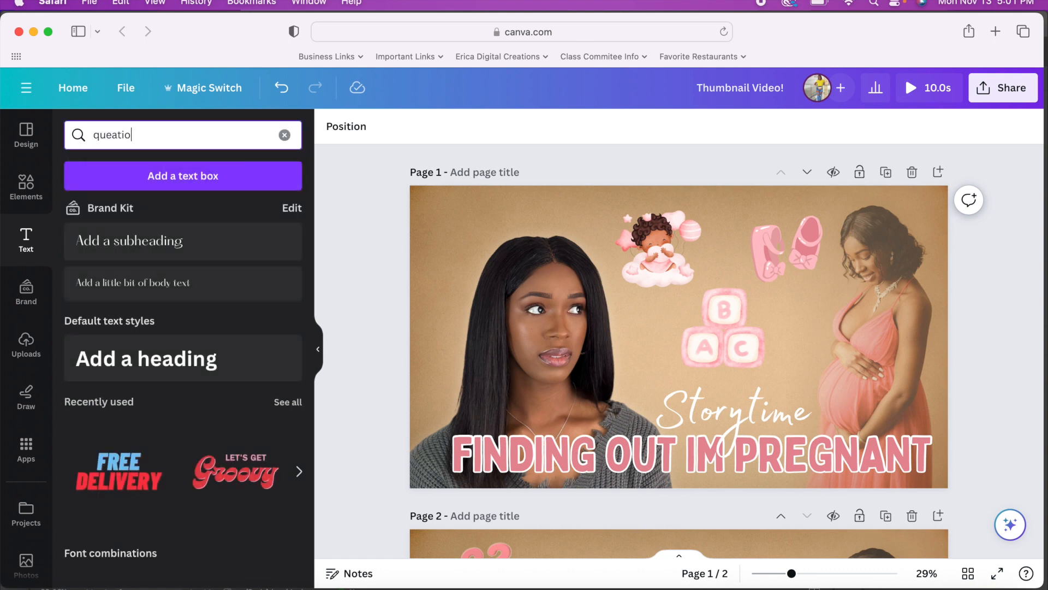
key(BackSpace)
key(BackSpace)
key(BackSpace)
key(BackSpace)
text(stions marks)
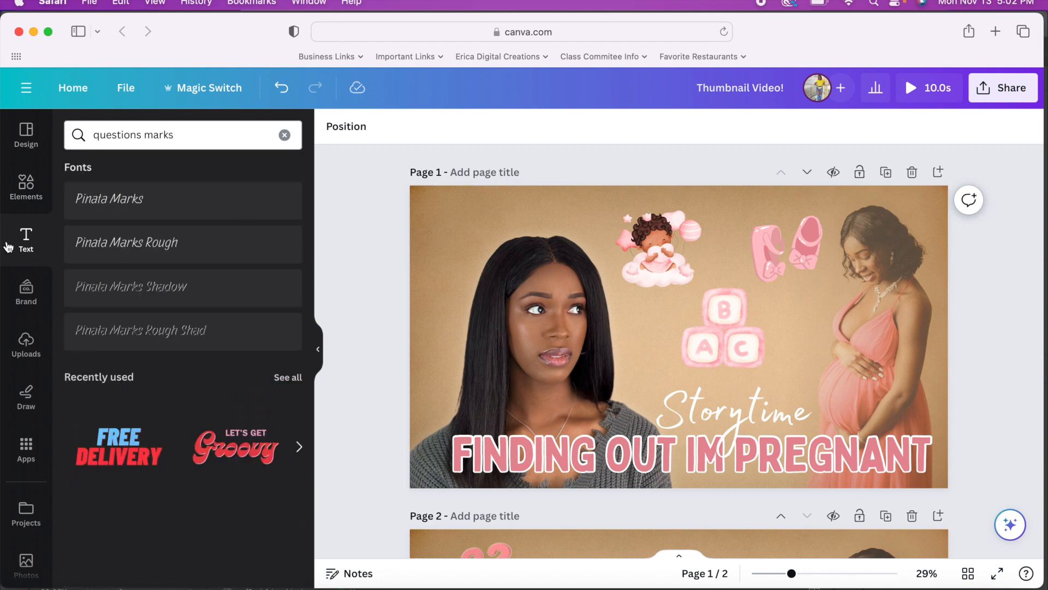
- Search the elements library for "question marks" and show all of the matching graphics
click(31, 198)
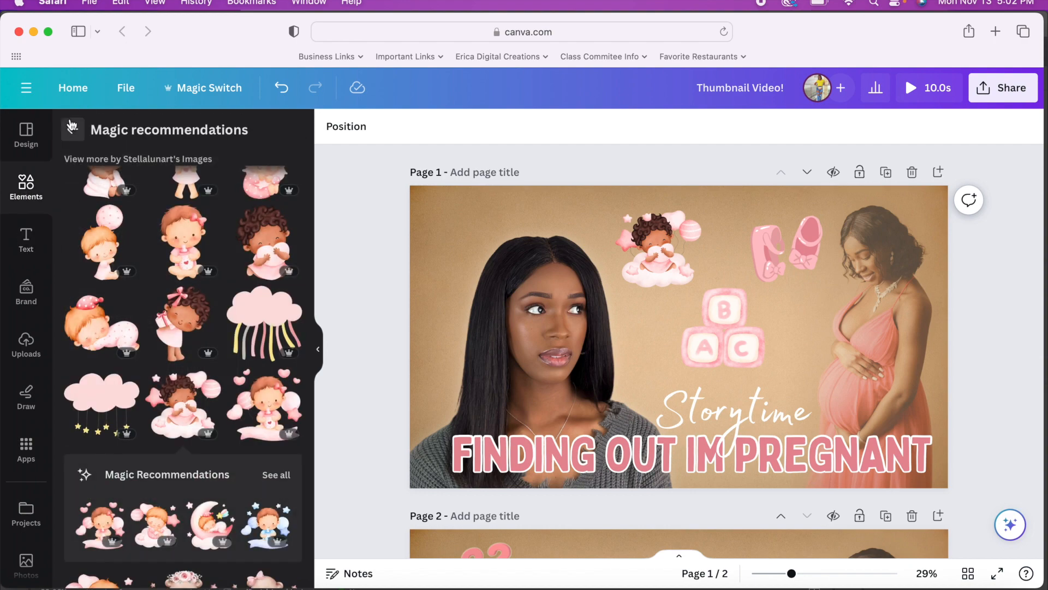
click(71, 126)
click(258, 134)
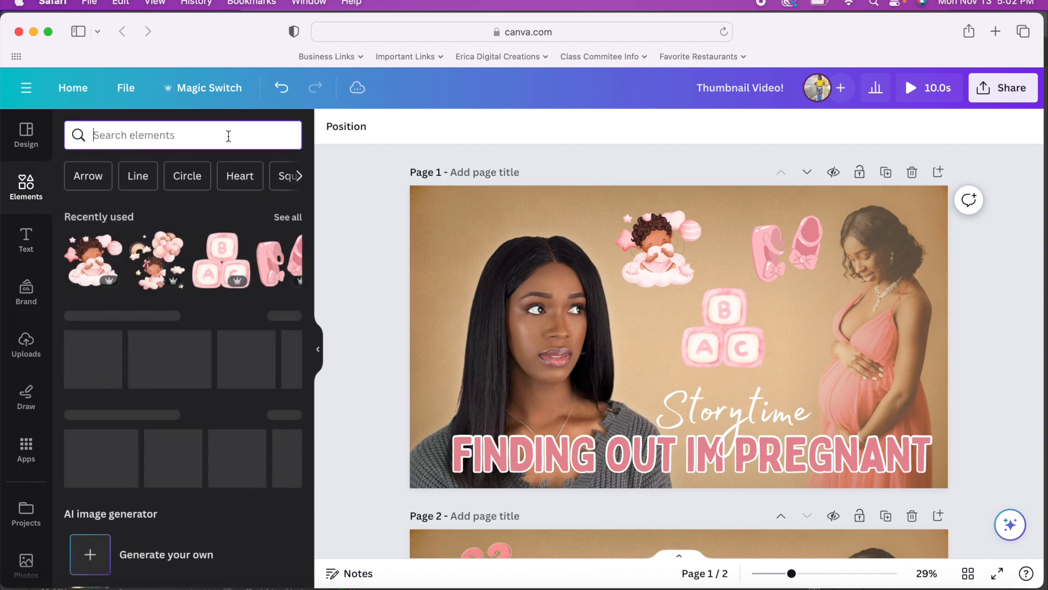
text(question mark)
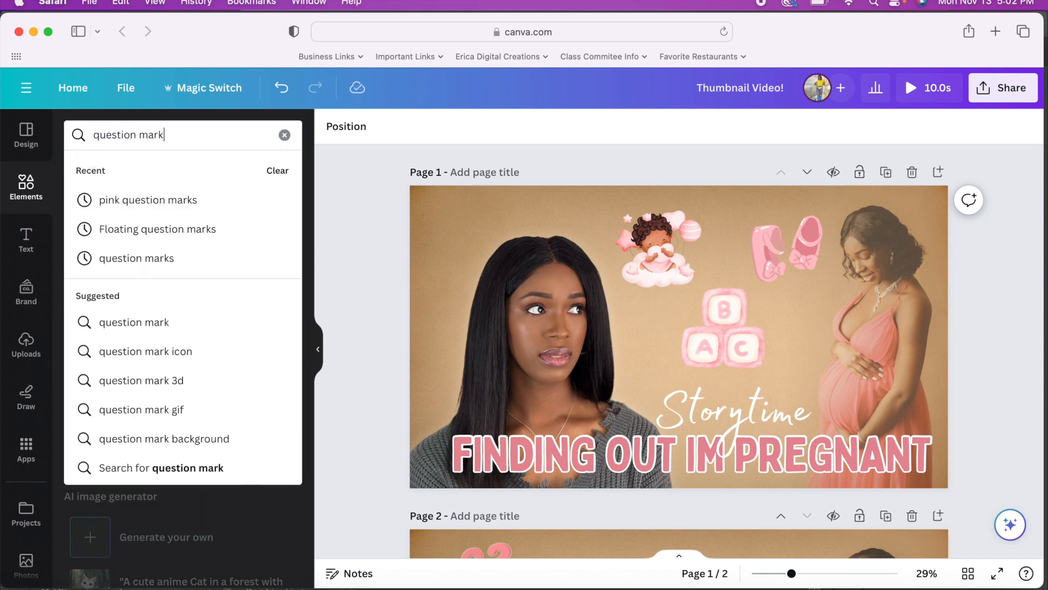
text(s)
key(Return)
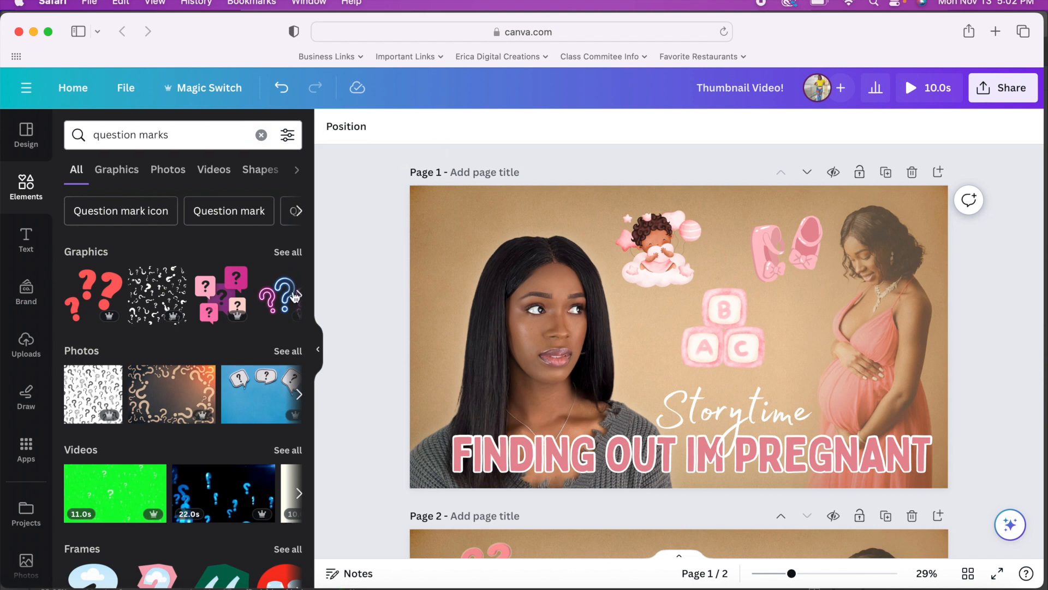
click(293, 251)
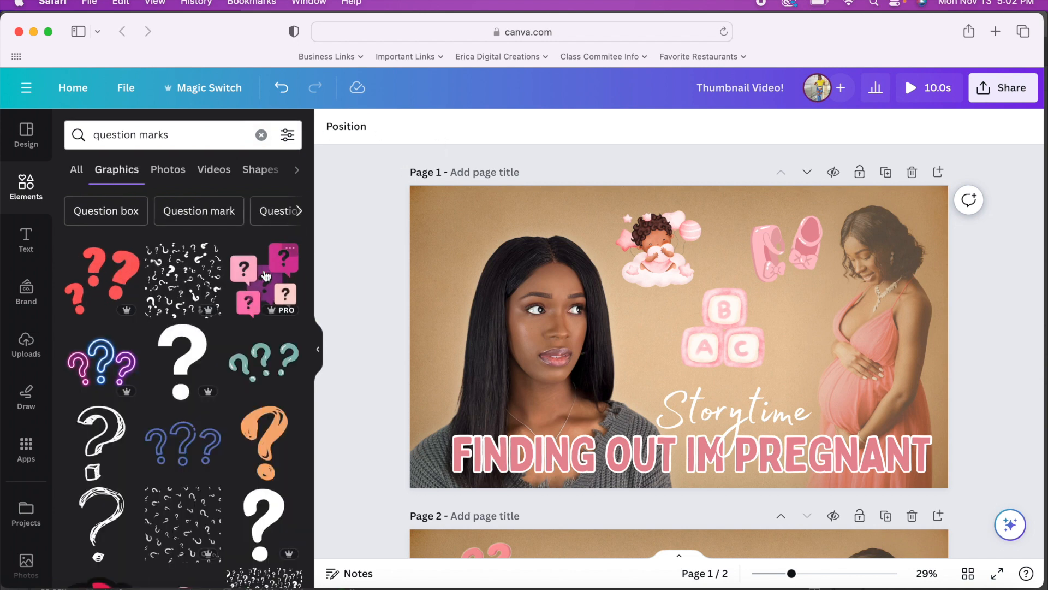
- Add the graphic of three pink question marks to page 1, place it in the upper-left corner above the woman's head and tilt it counter-clockwise
scroll(207, 341, down, 5)
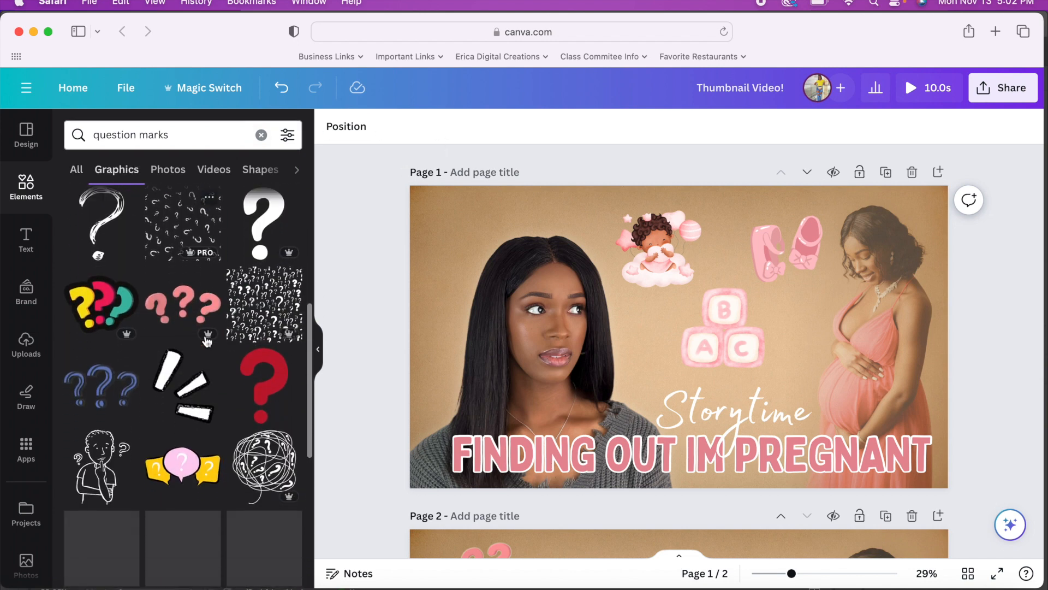
scroll(207, 341, down, 1)
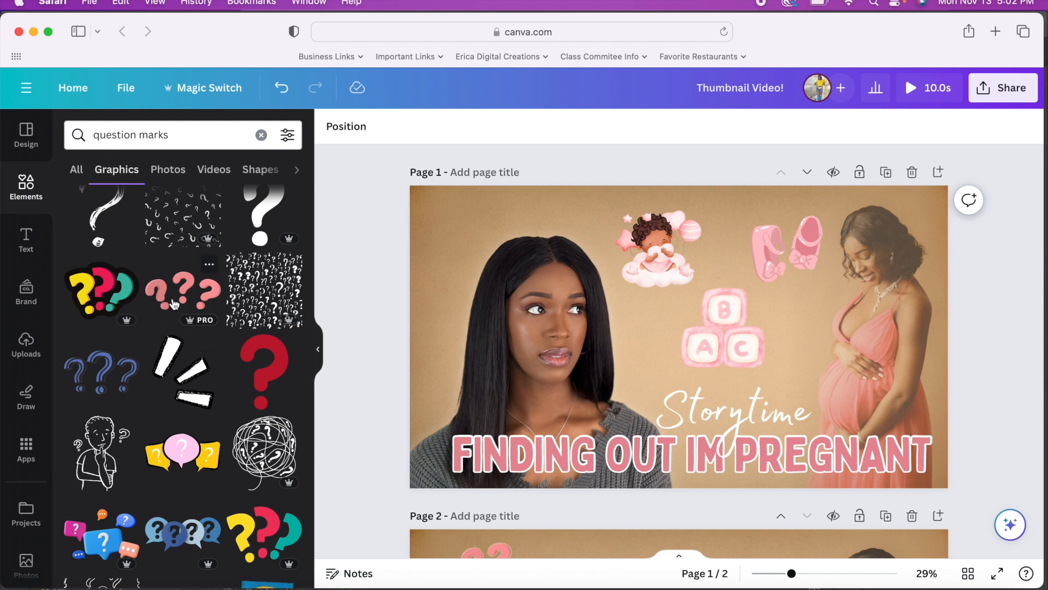
click(173, 304)
scroll(186, 445, down, 3)
scroll(186, 445, down, 3)
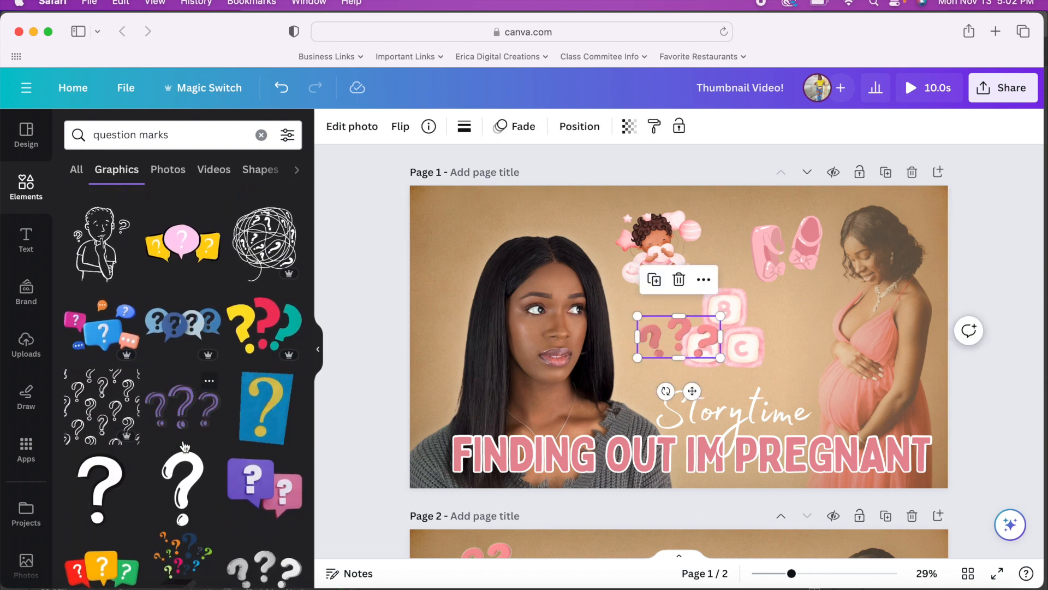
drag(689, 391, 478, 279)
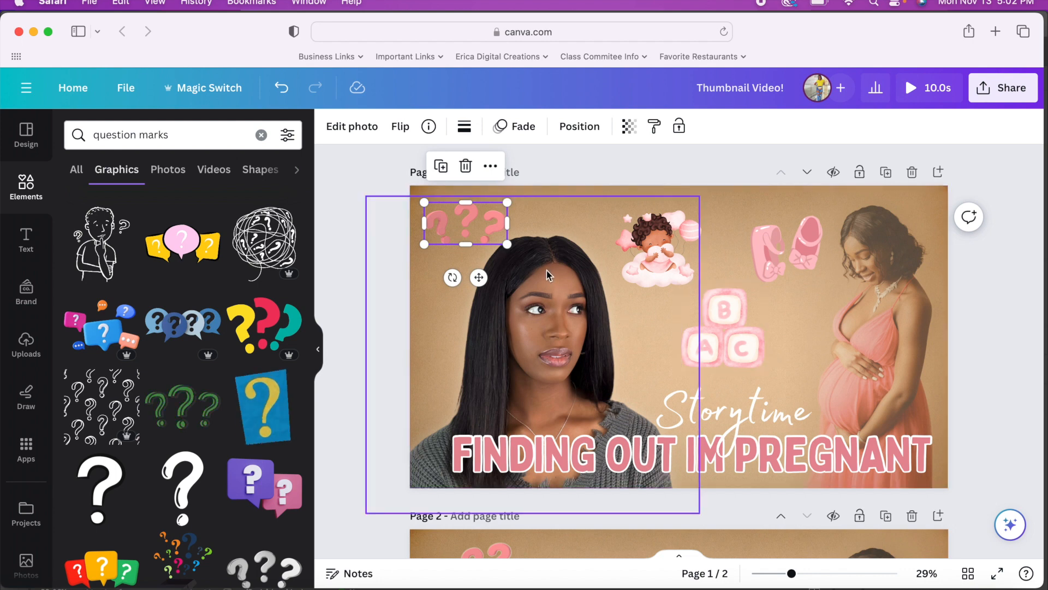
drag(453, 277, 523, 264)
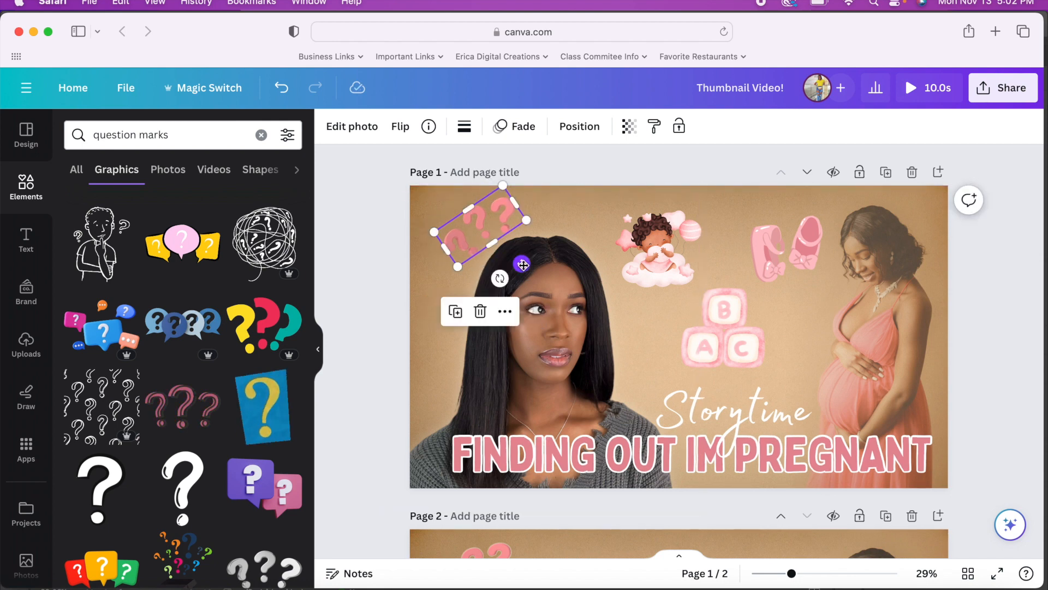
- Apply a Glow shadow effect in white (#FFFFFF) to the pink question marks
click(354, 130)
scroll(109, 470, down, 3)
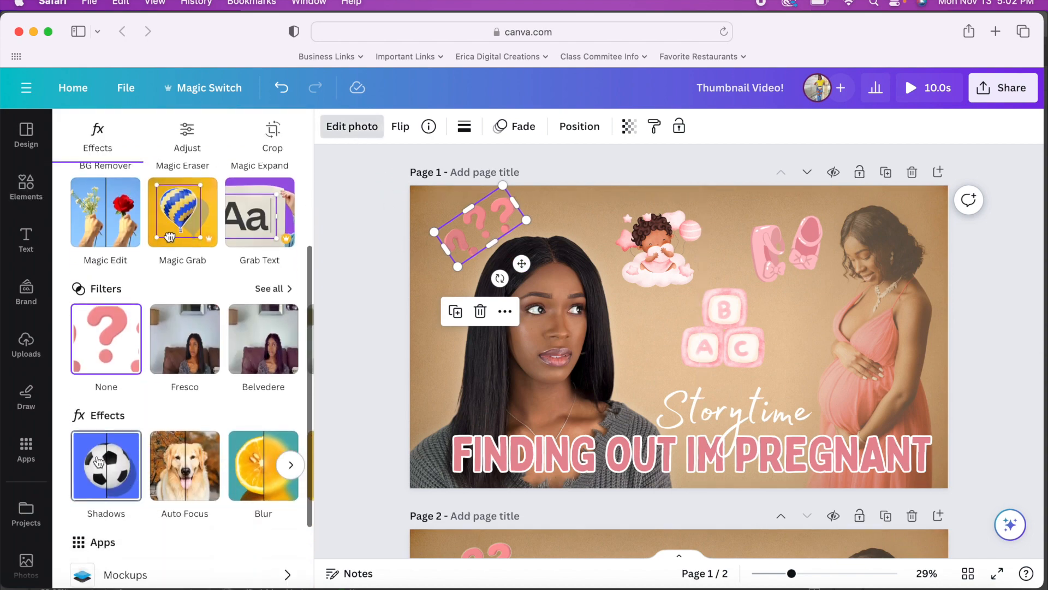
click(99, 462)
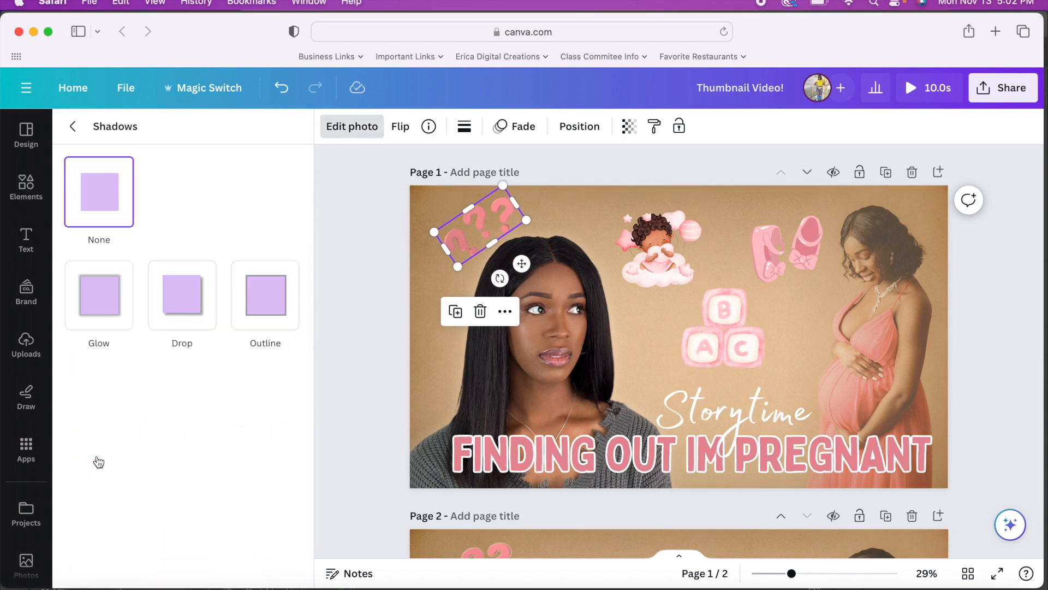
click(108, 290)
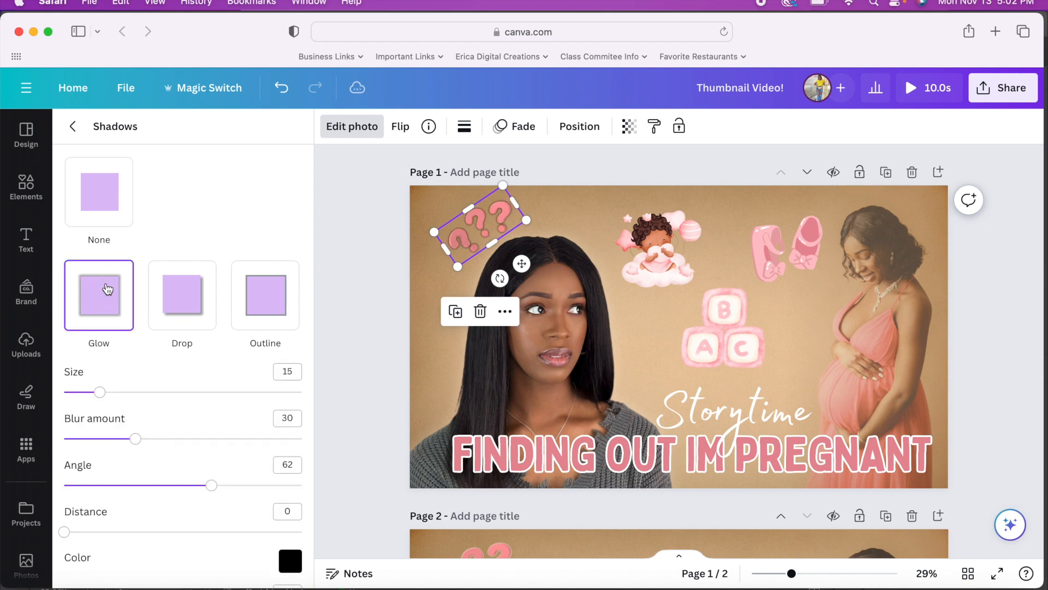
click(291, 560)
drag(302, 483, 291, 393)
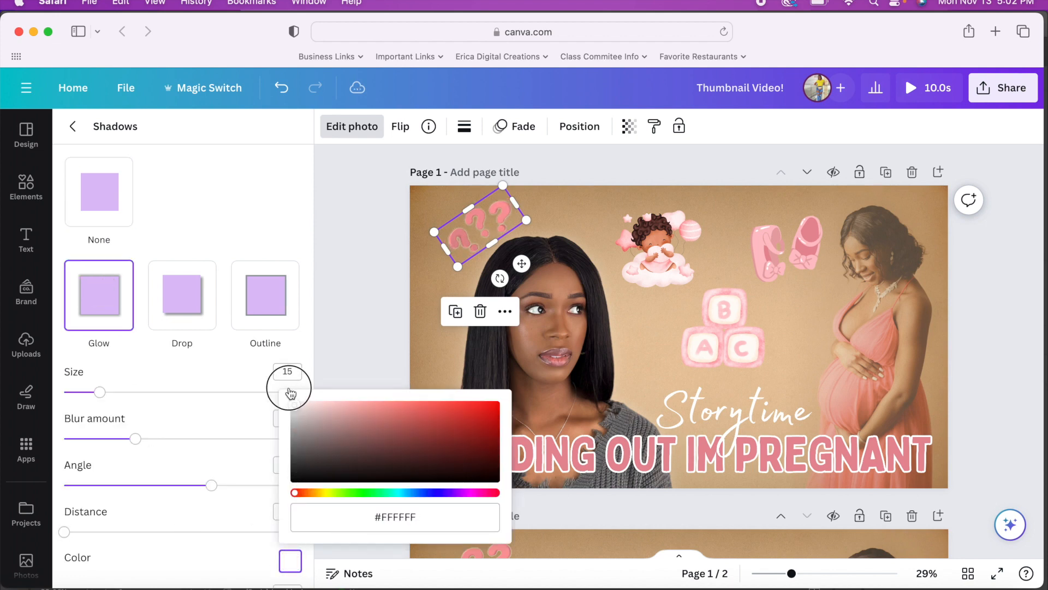
click(336, 301)
click(335, 300)
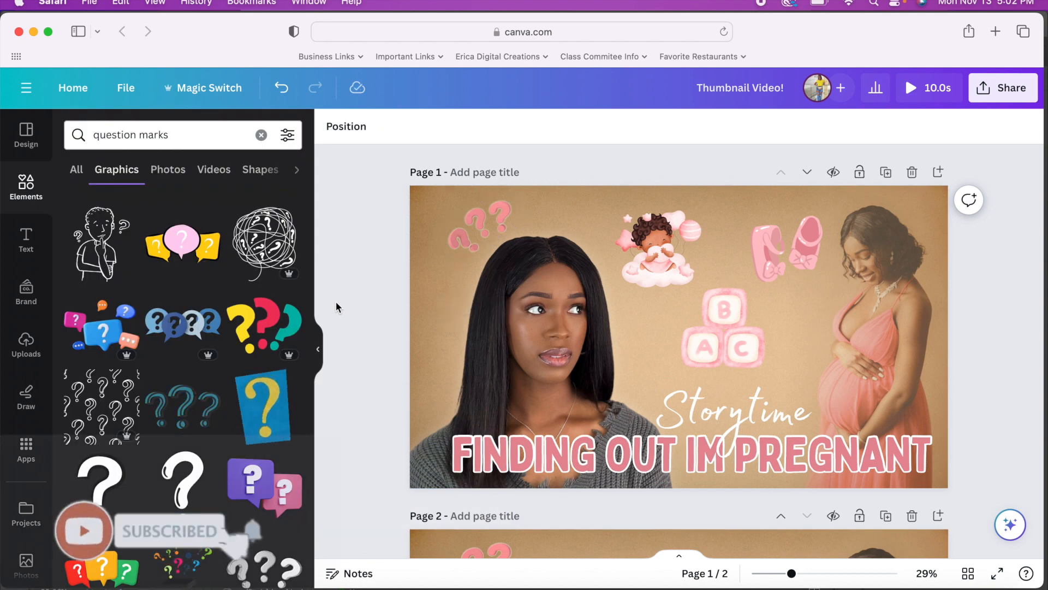
- Download only page 1 of the design as a JPG file
click(1019, 98)
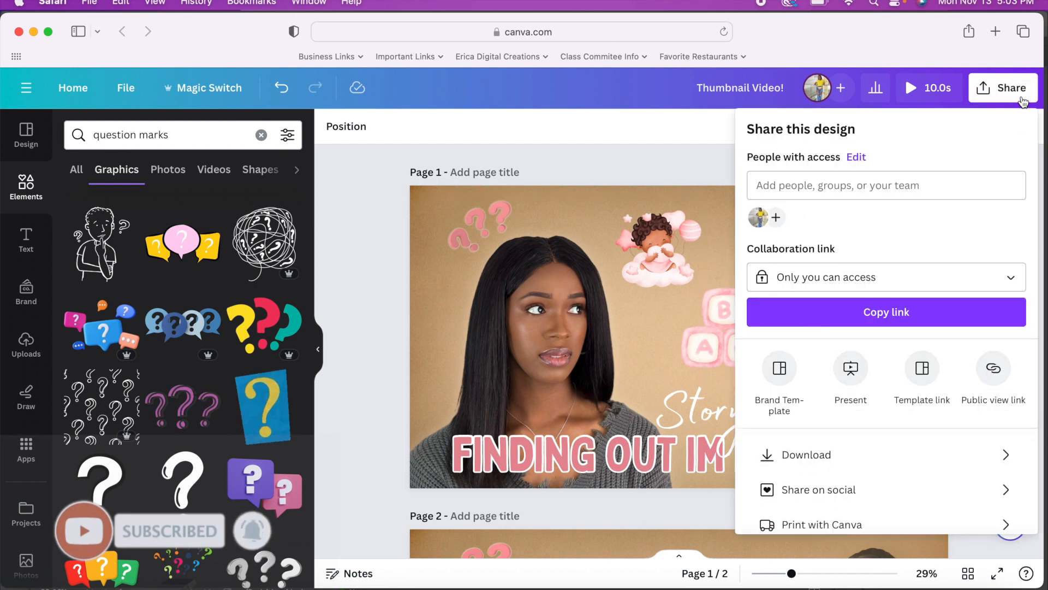
click(819, 456)
click(971, 191)
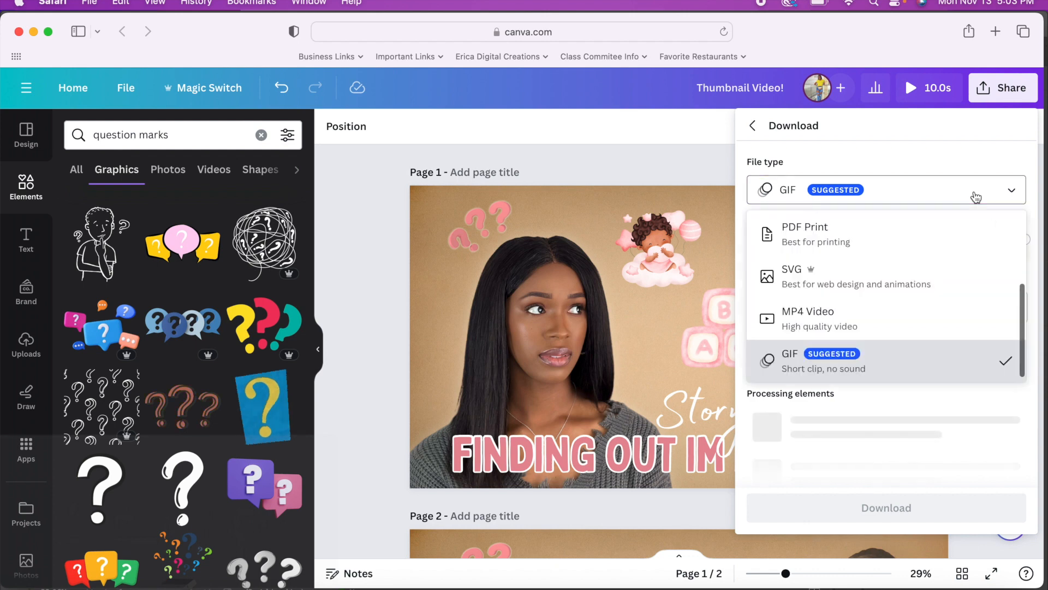
scroll(881, 259, up, 5)
click(838, 230)
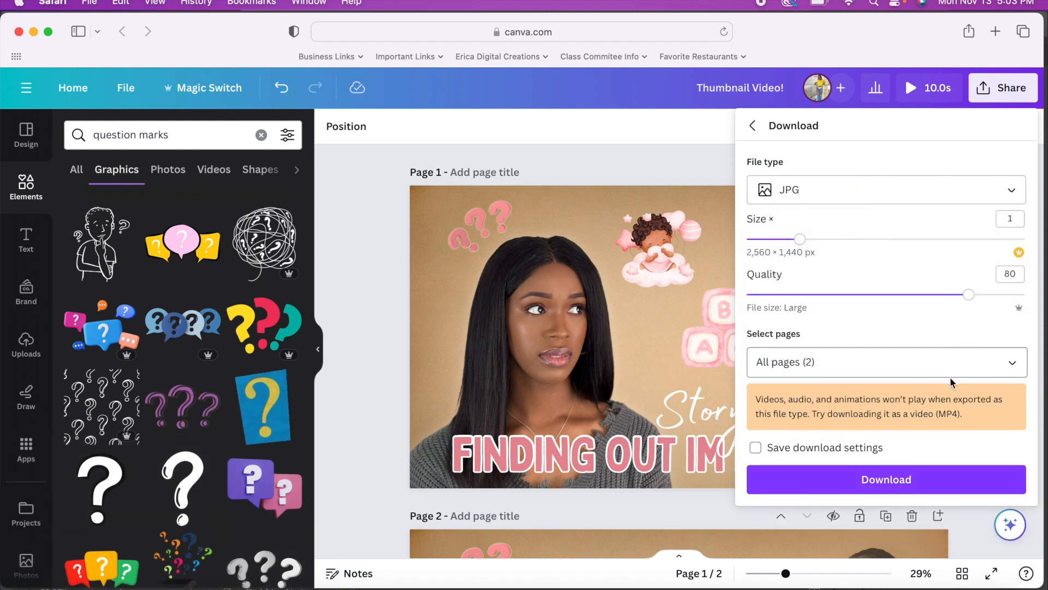
click(1016, 367)
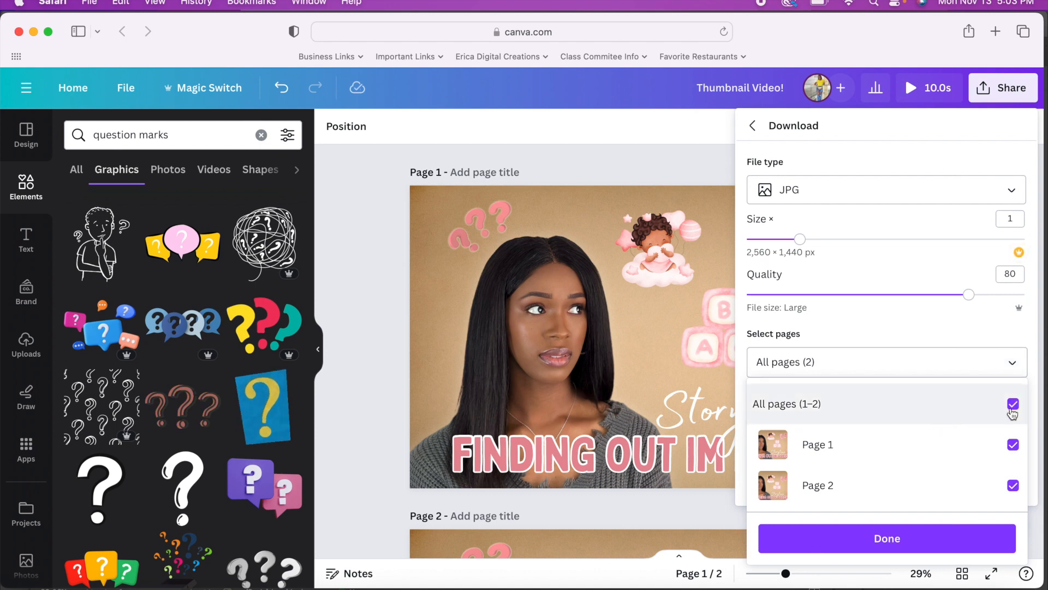
click(1012, 485)
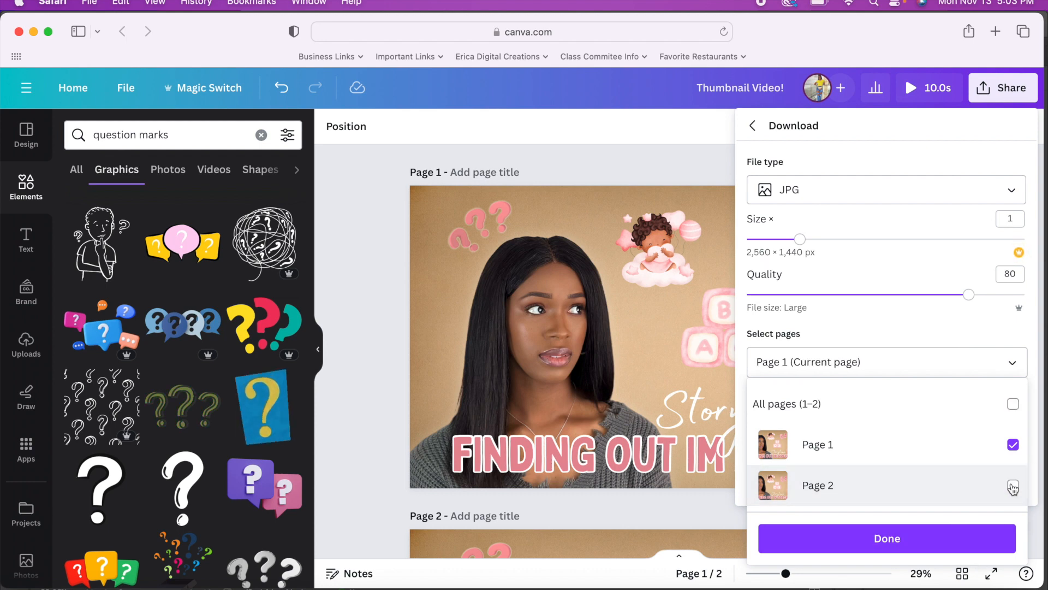
click(972, 548)
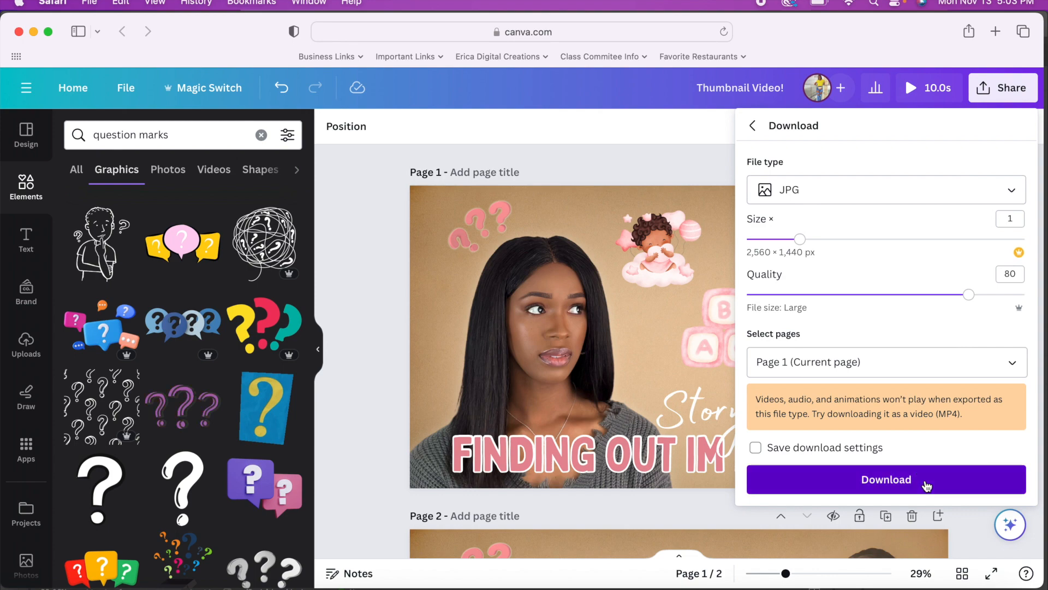
click(927, 485)
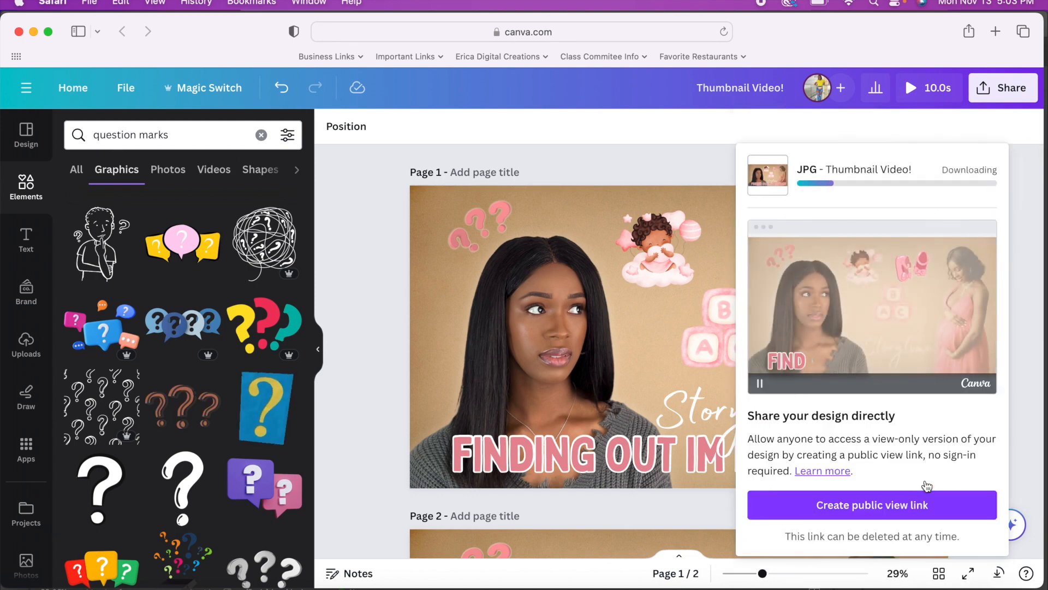